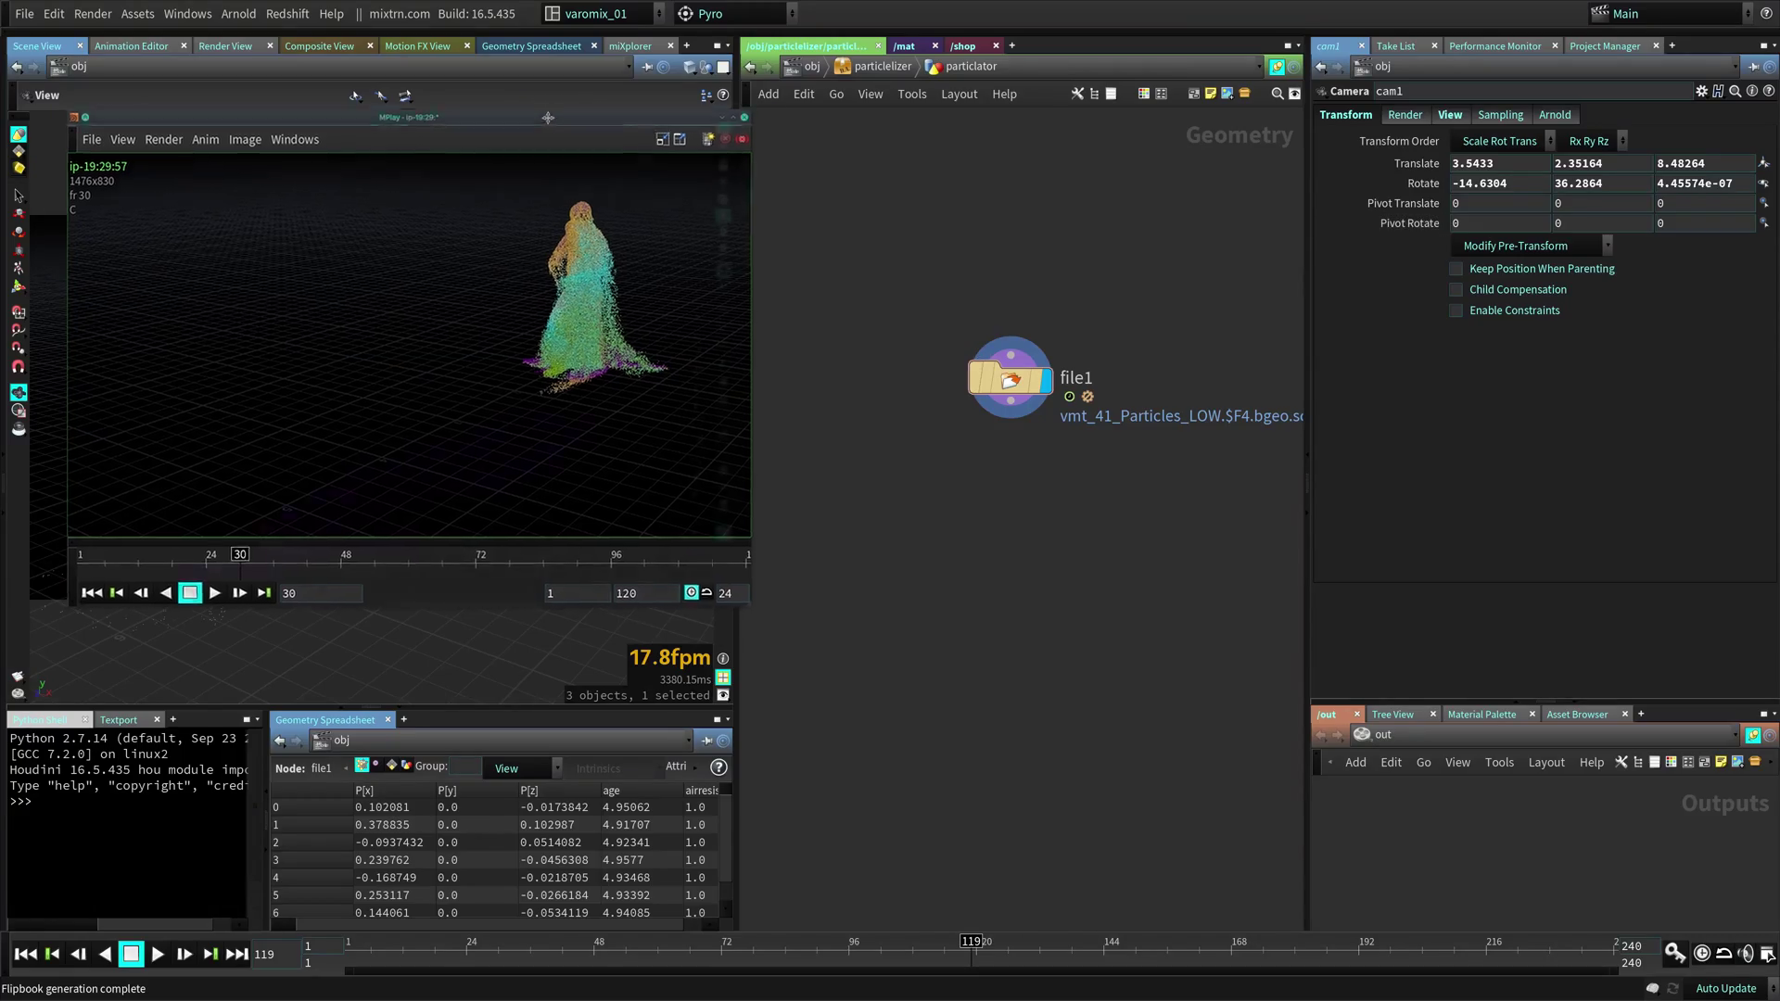
- Play back the particle flipbook in the MPlay window, stop it and put the player away
{"action": "right_click_drag", "start_coordinate": [942, 519], "coordinate": [1127, 604], "text": "alt"}
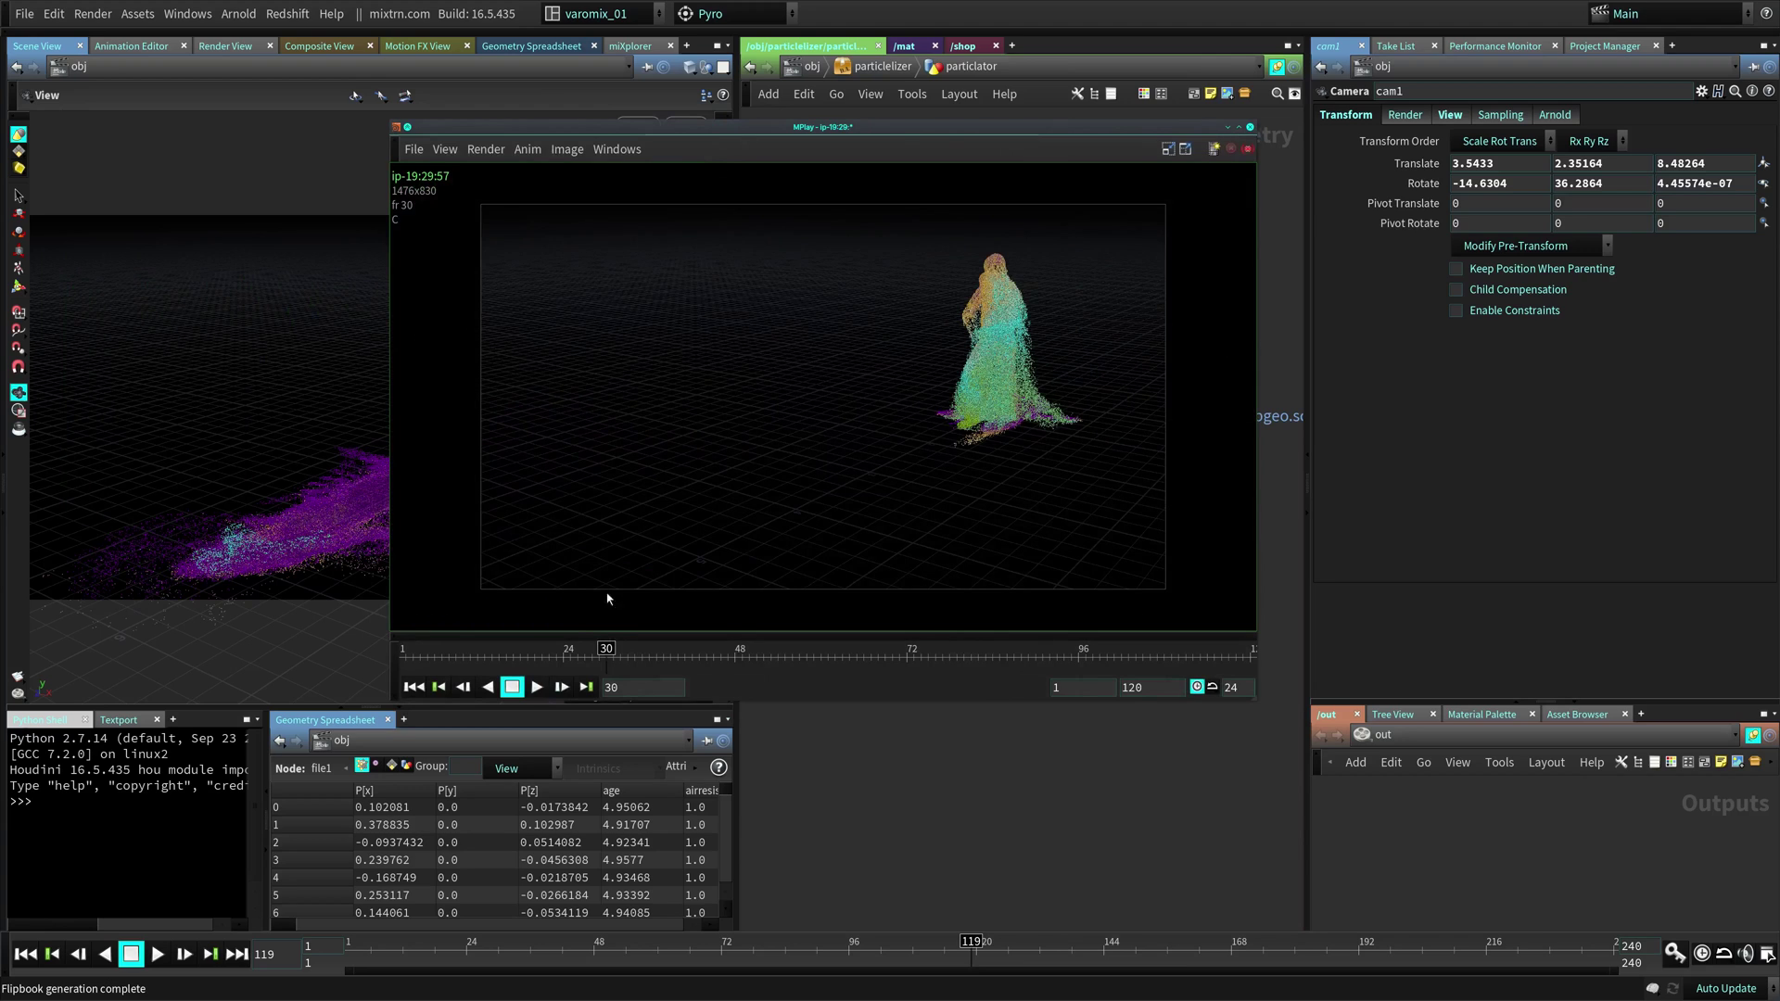
{"action": "left_click", "coordinate": [536, 686]}
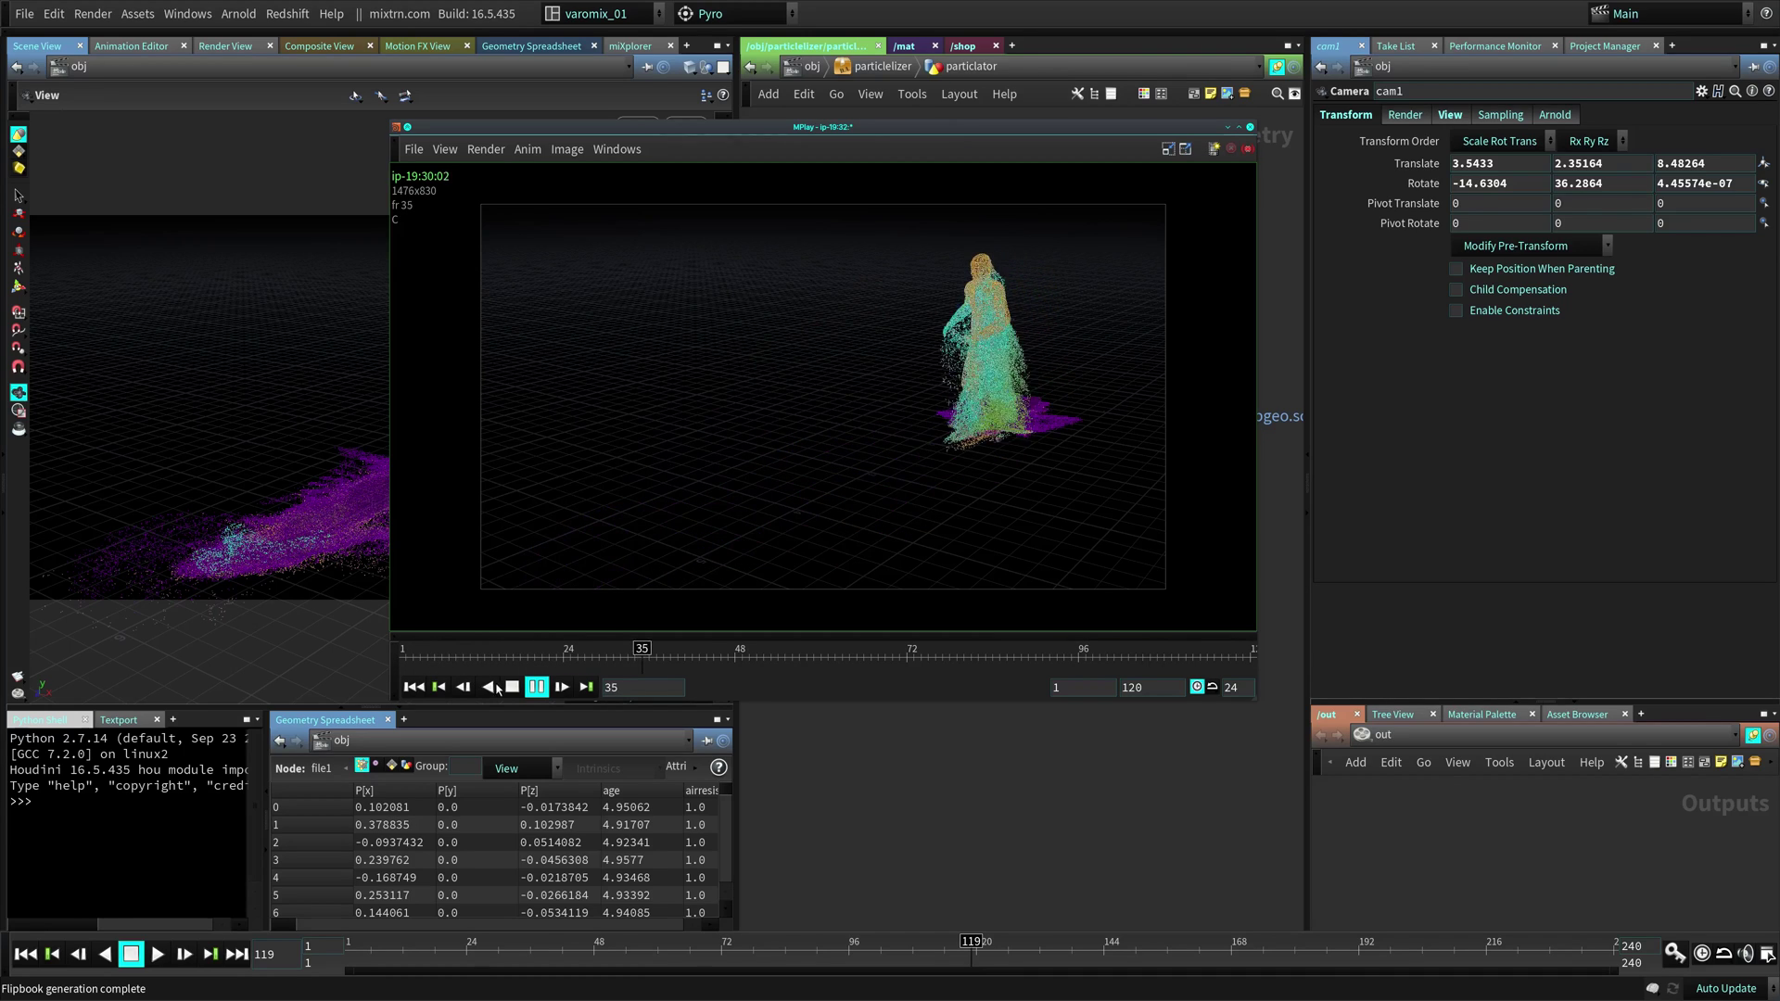
{"action": "key", "text": "space"}
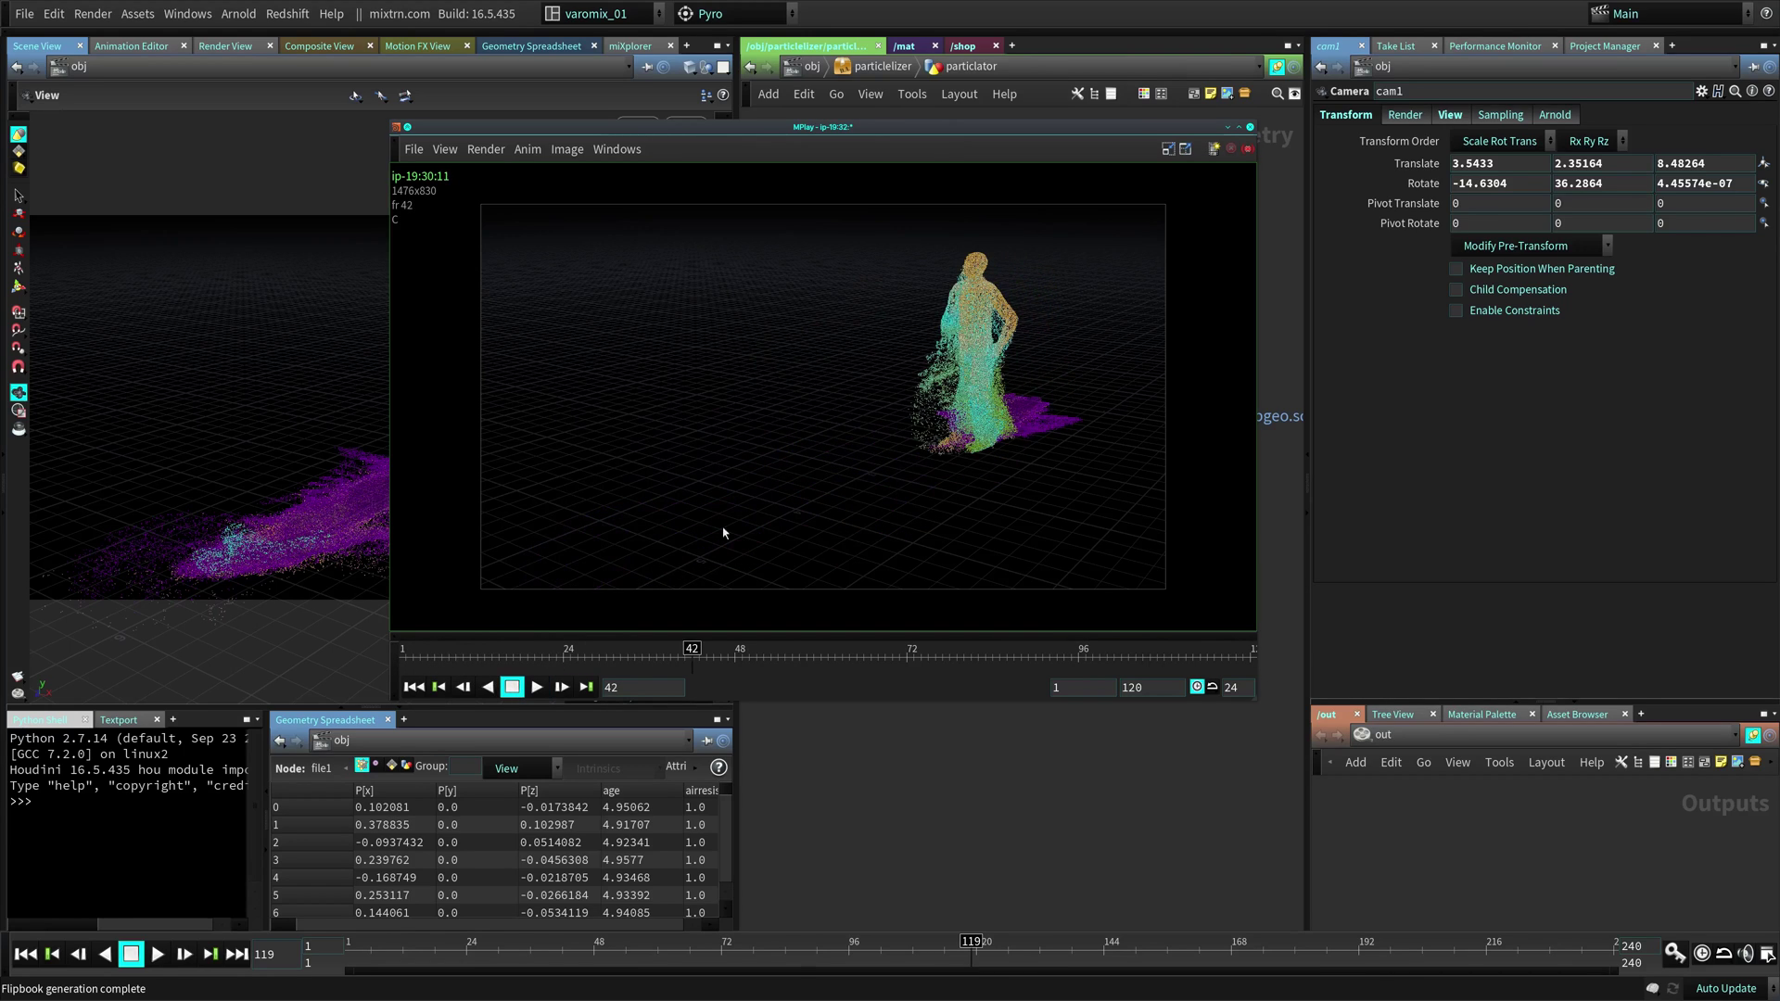
{"action": "left_click", "coordinate": [1229, 129]}
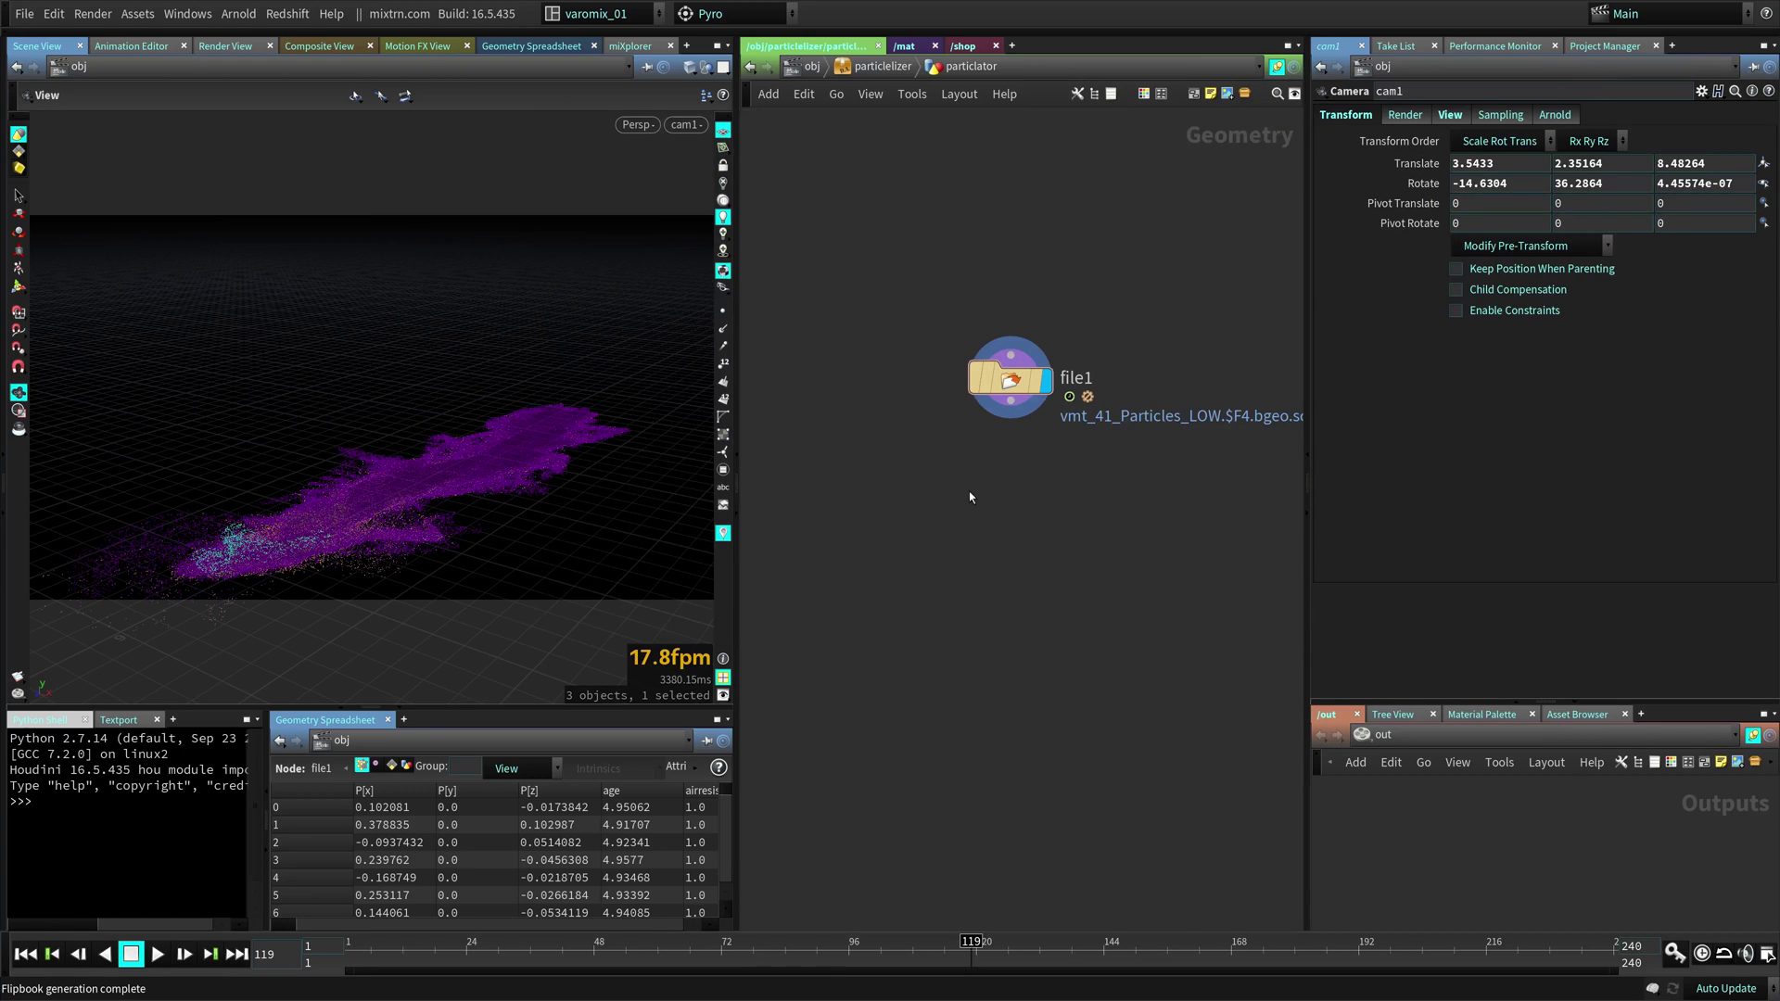
{"action": "left_click_drag", "start_coordinate": [1008, 386], "coordinate": [1005, 379]}
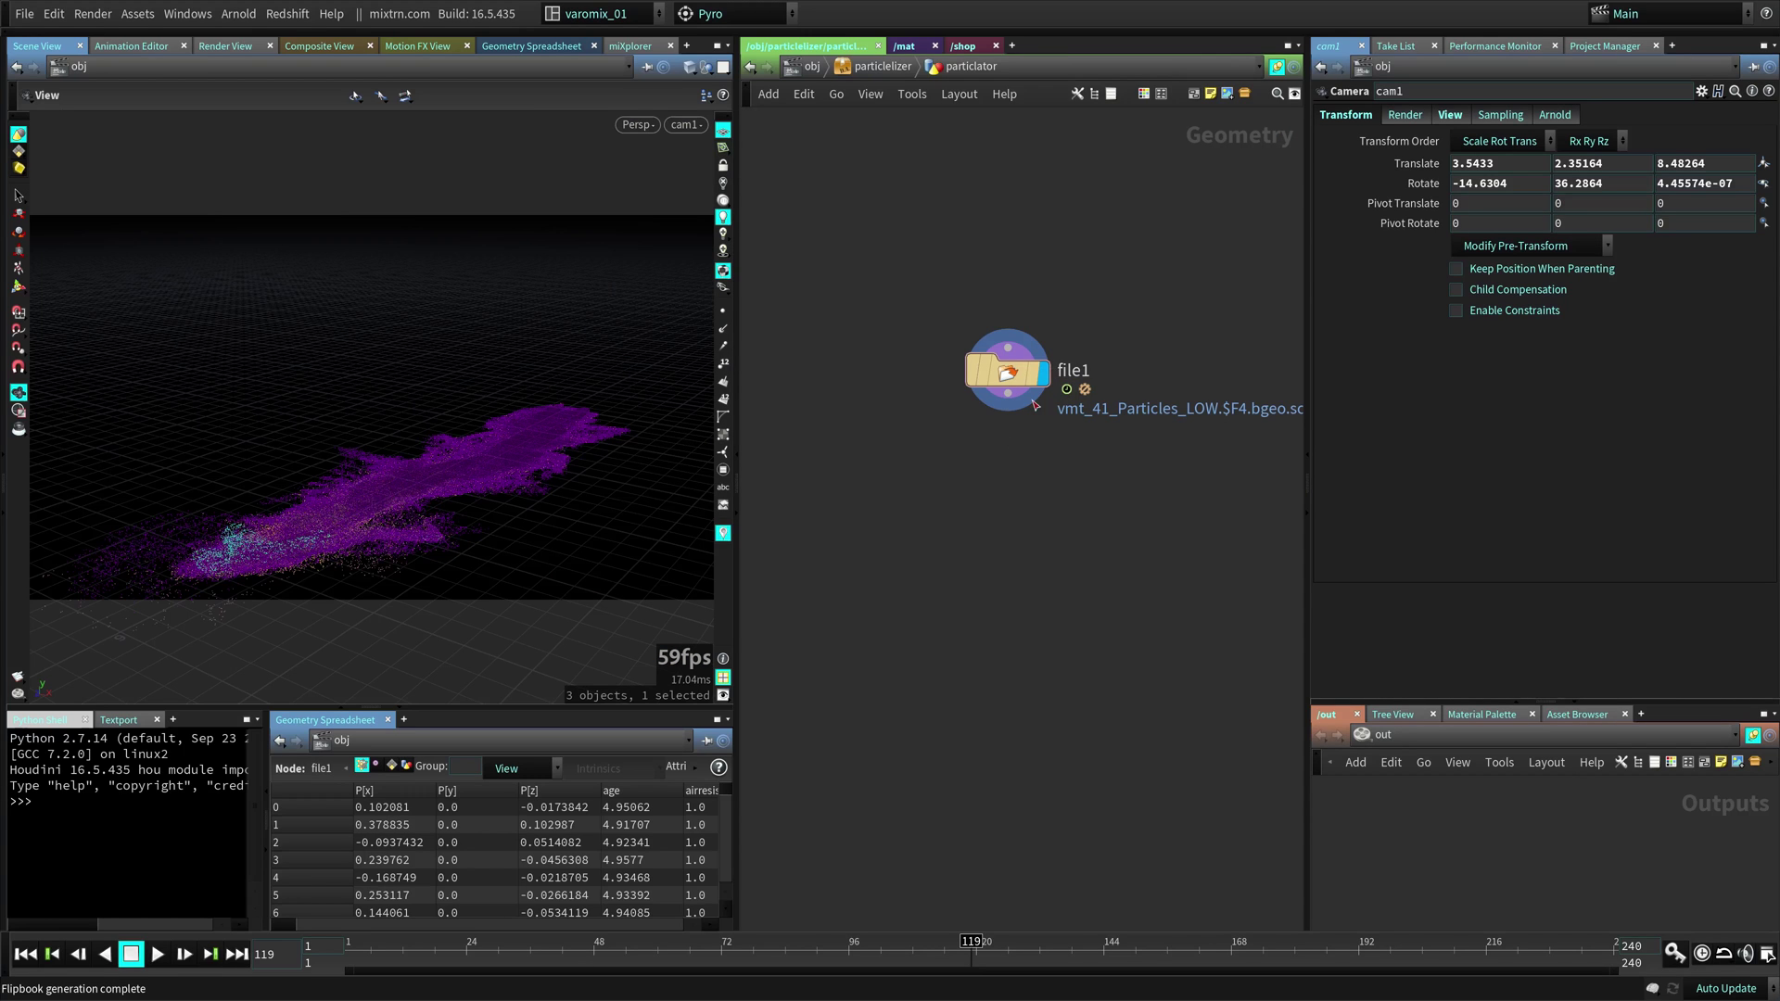
{"action": "left_click", "coordinate": [969, 523]}
- Switch to Maya and look over the Houdini Engine commands
{"action": "key", "text": "alt+Tab"}
{"action": "key", "text": "alt+Tab"}
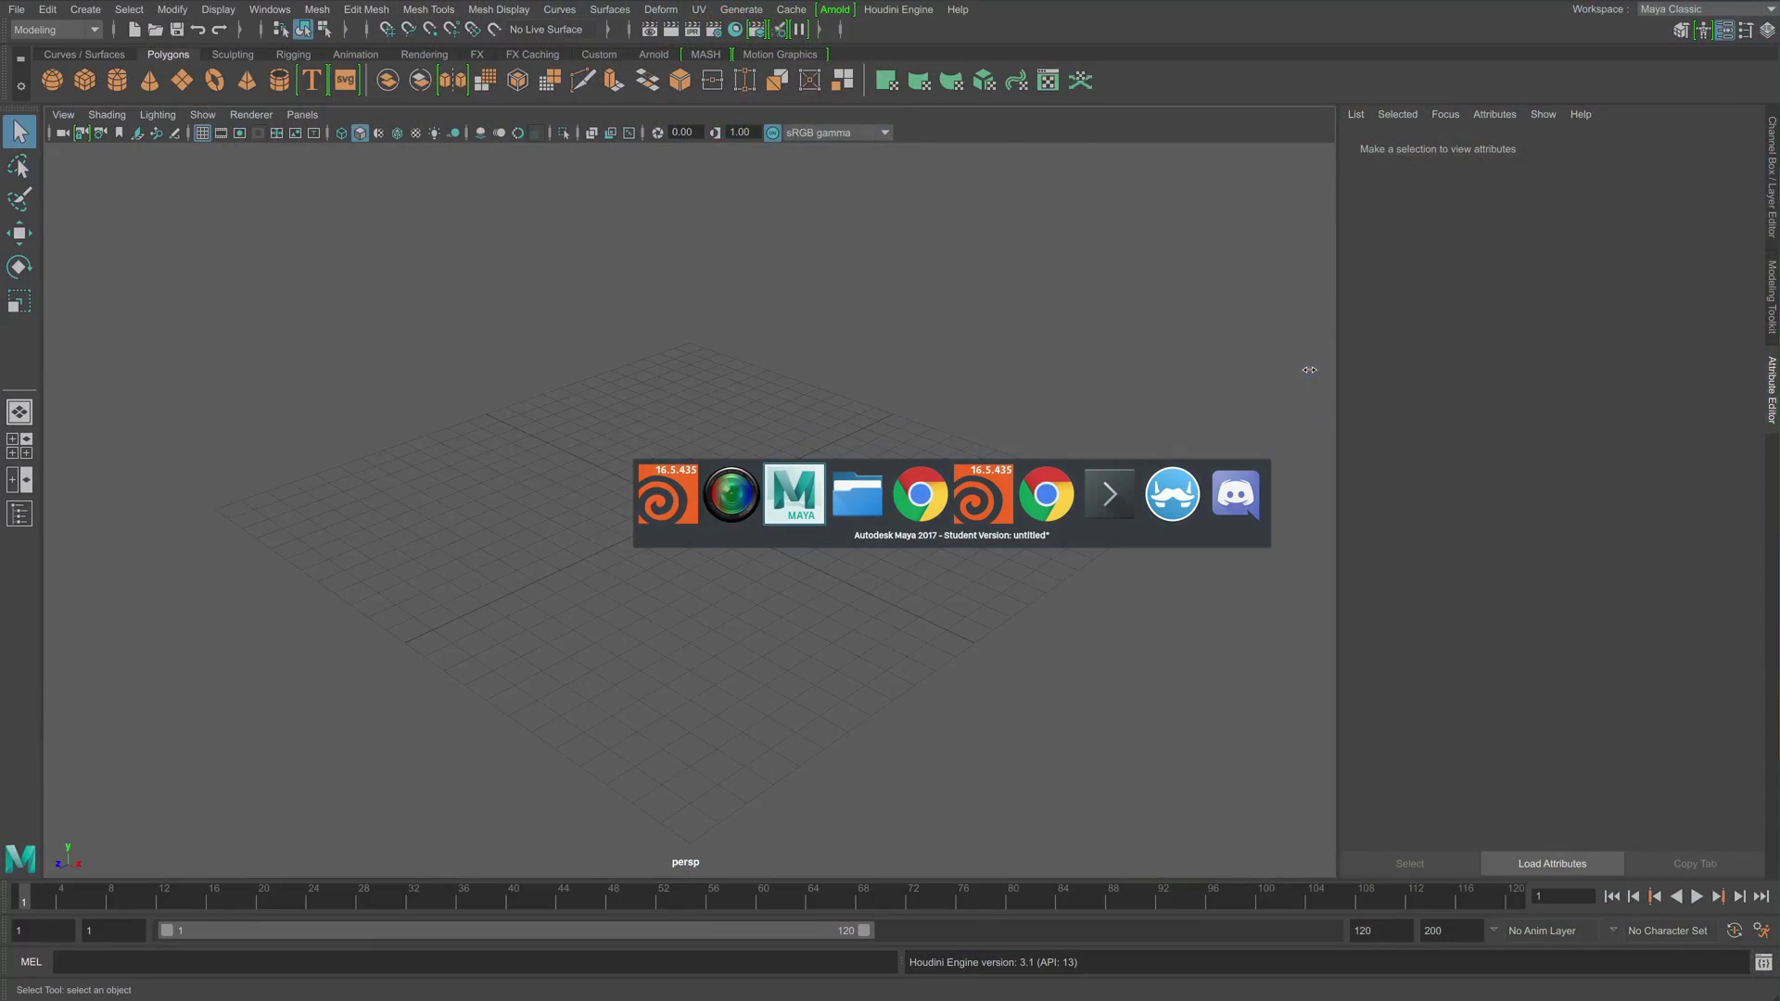
{"action": "key", "text": "alt+Tab"}
{"action": "key", "text": "alt+shift+Tab"}
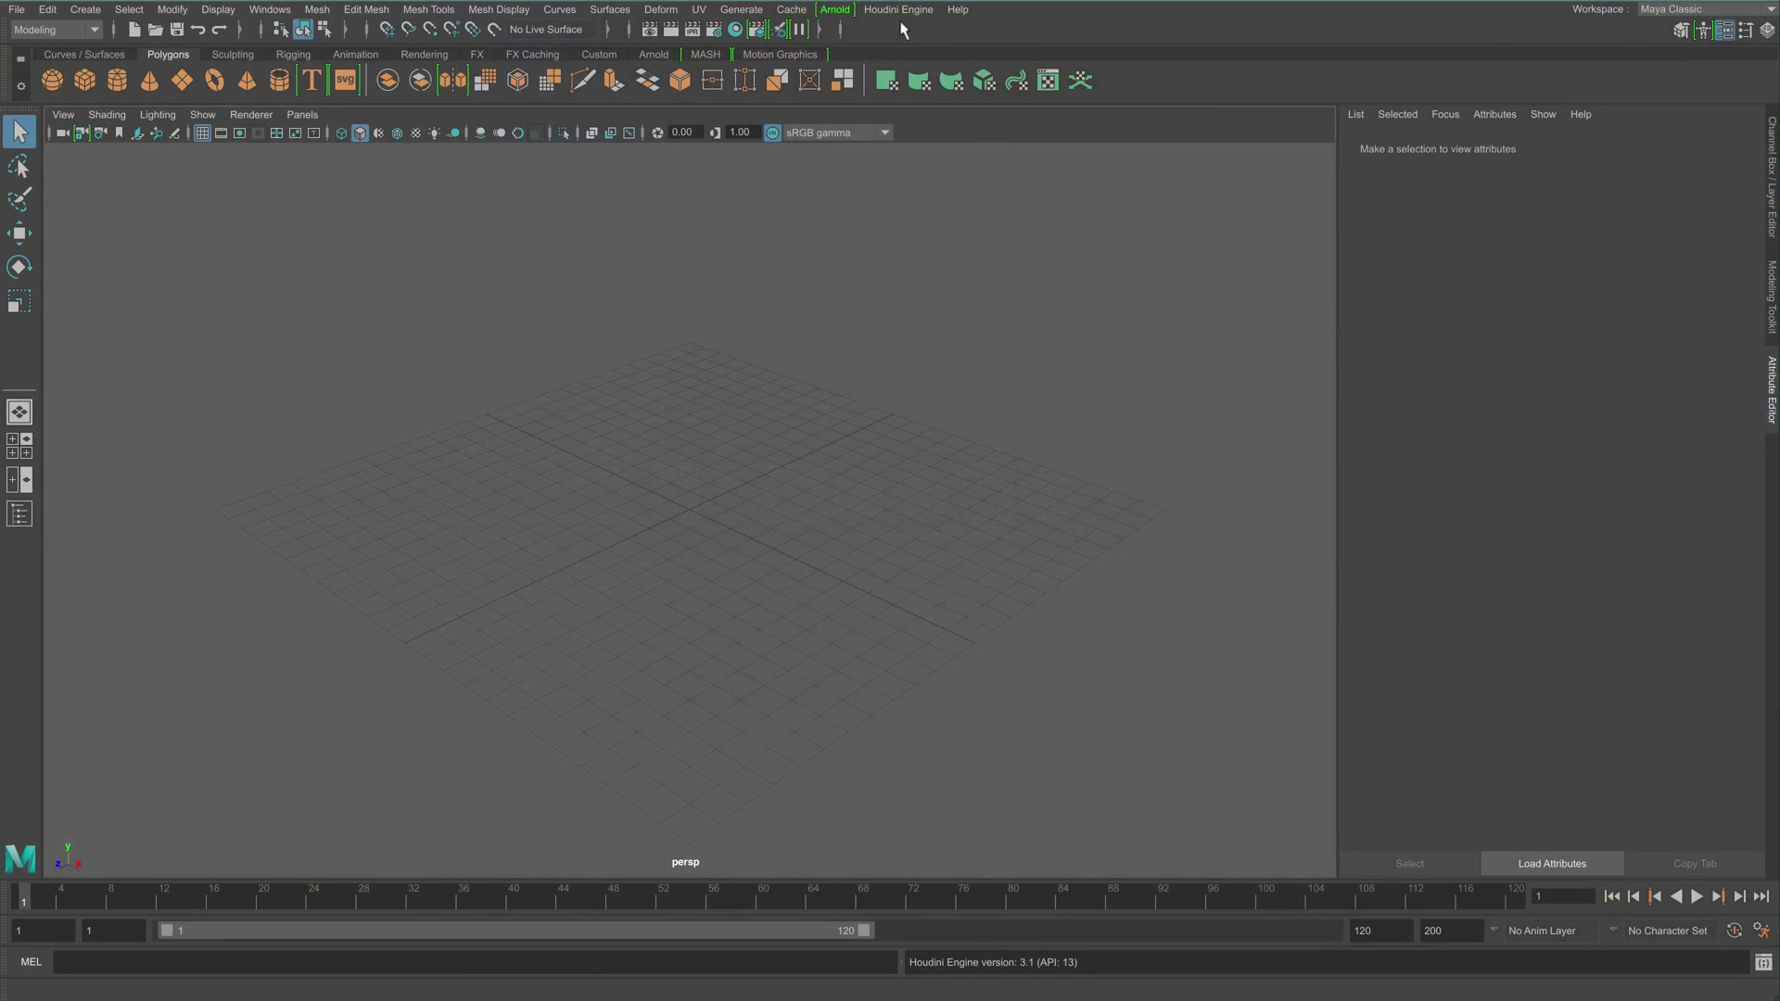
{"action": "left_click", "coordinate": [897, 9]}
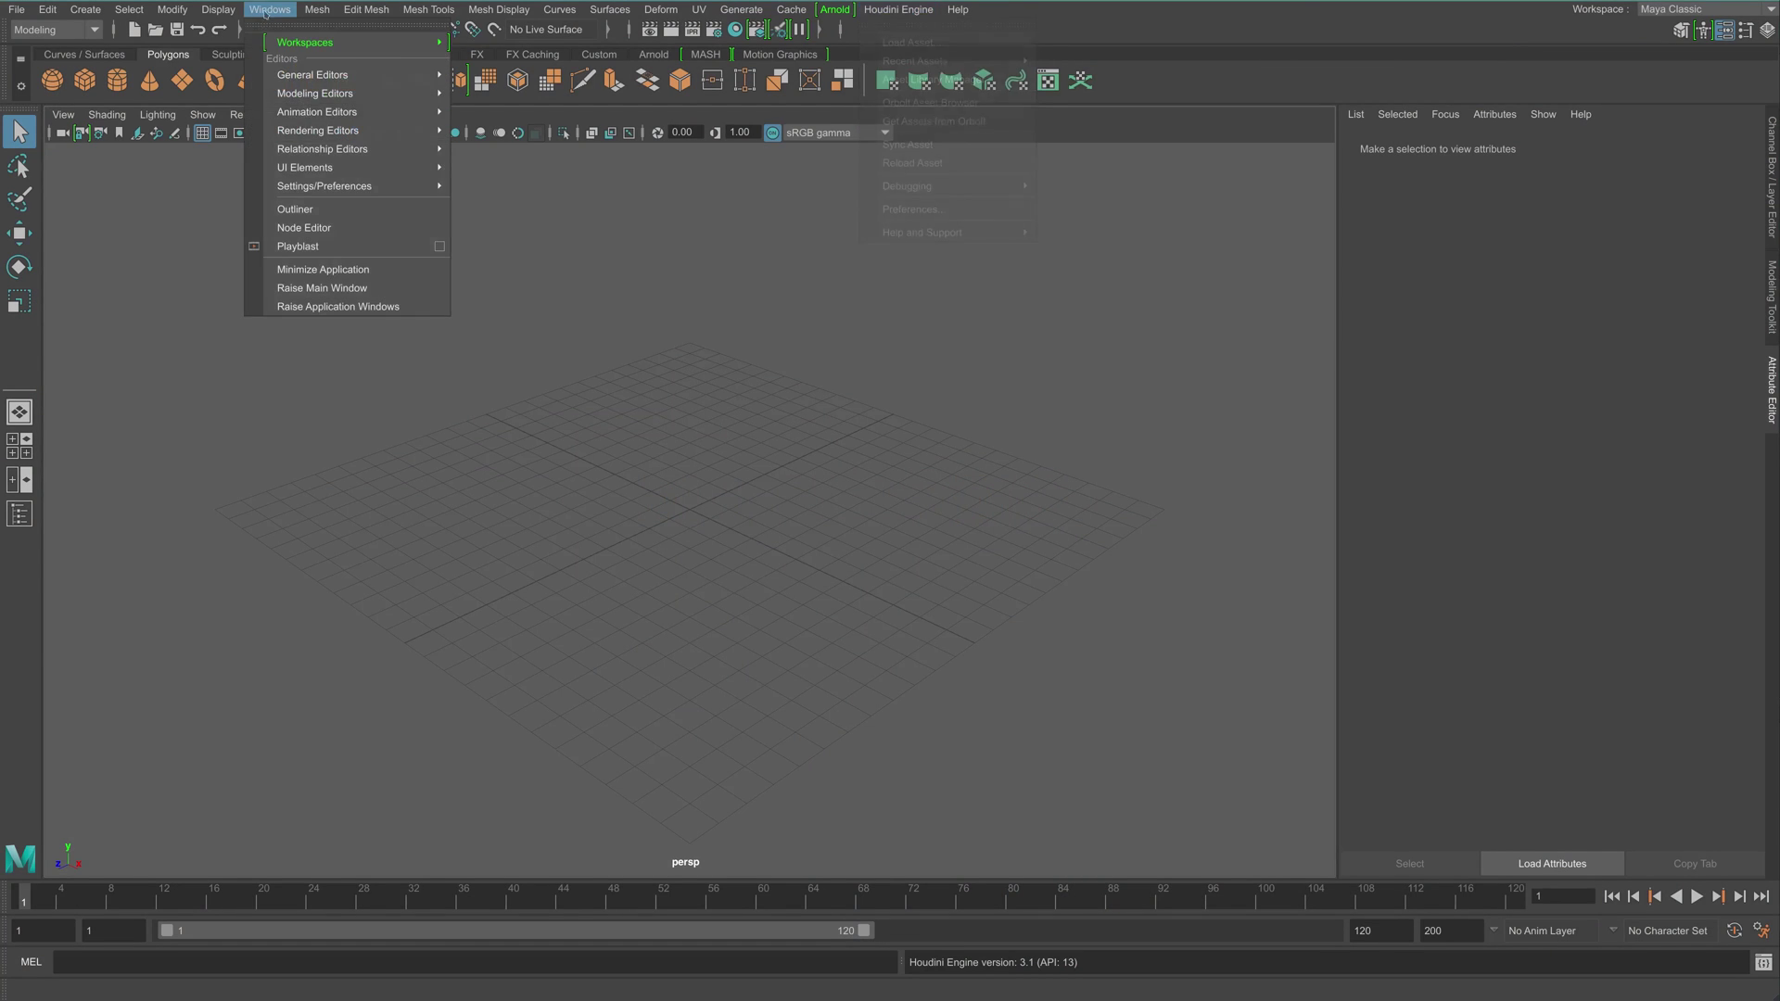
- Check the loading state of houdiniEngine.so in Maya's Plug-in Manager, enlarging the window to see its options, and close it
{"action": "left_click", "coordinate": [269, 9]}
{"action": "left_click", "coordinate": [269, 9]}
{"action": "mouse_move", "coordinate": [360, 183]}
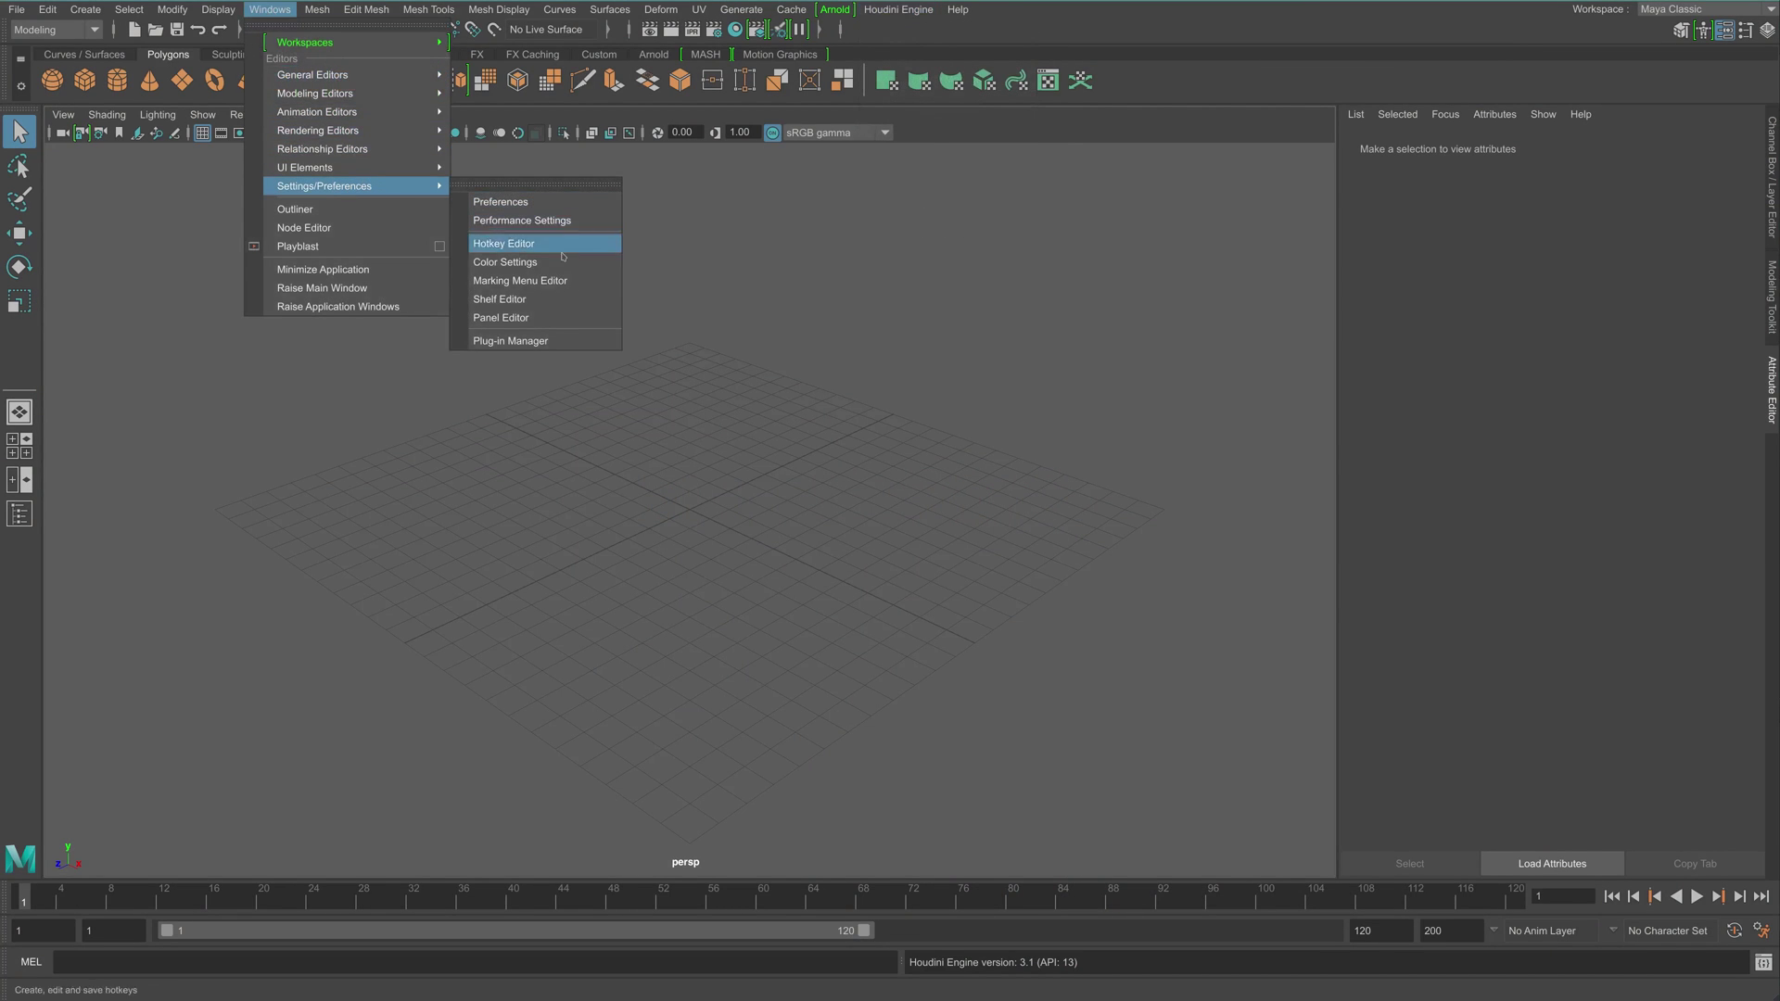
{"action": "left_click", "coordinate": [511, 341]}
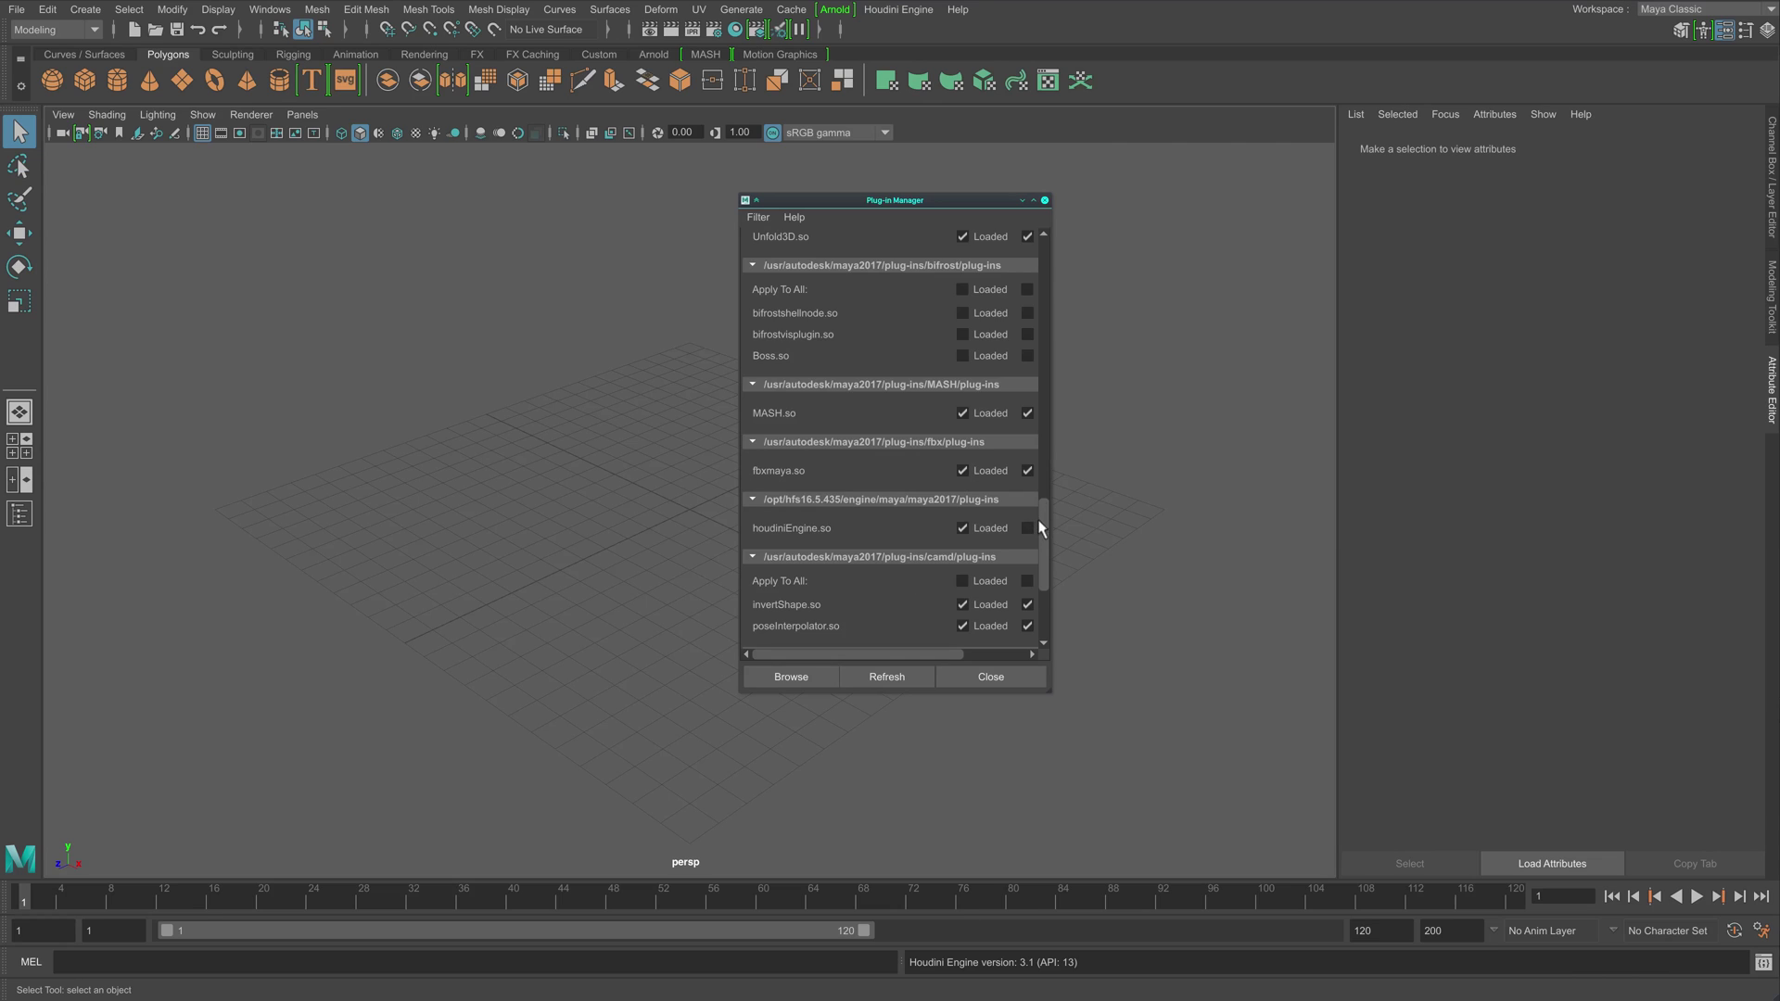
{"action": "left_click_drag", "start_coordinate": [1045, 521], "coordinate": [990, 619]}
{"action": "right_click_drag", "start_coordinate": [1018, 620], "coordinate": [1252, 674], "text": "super"}
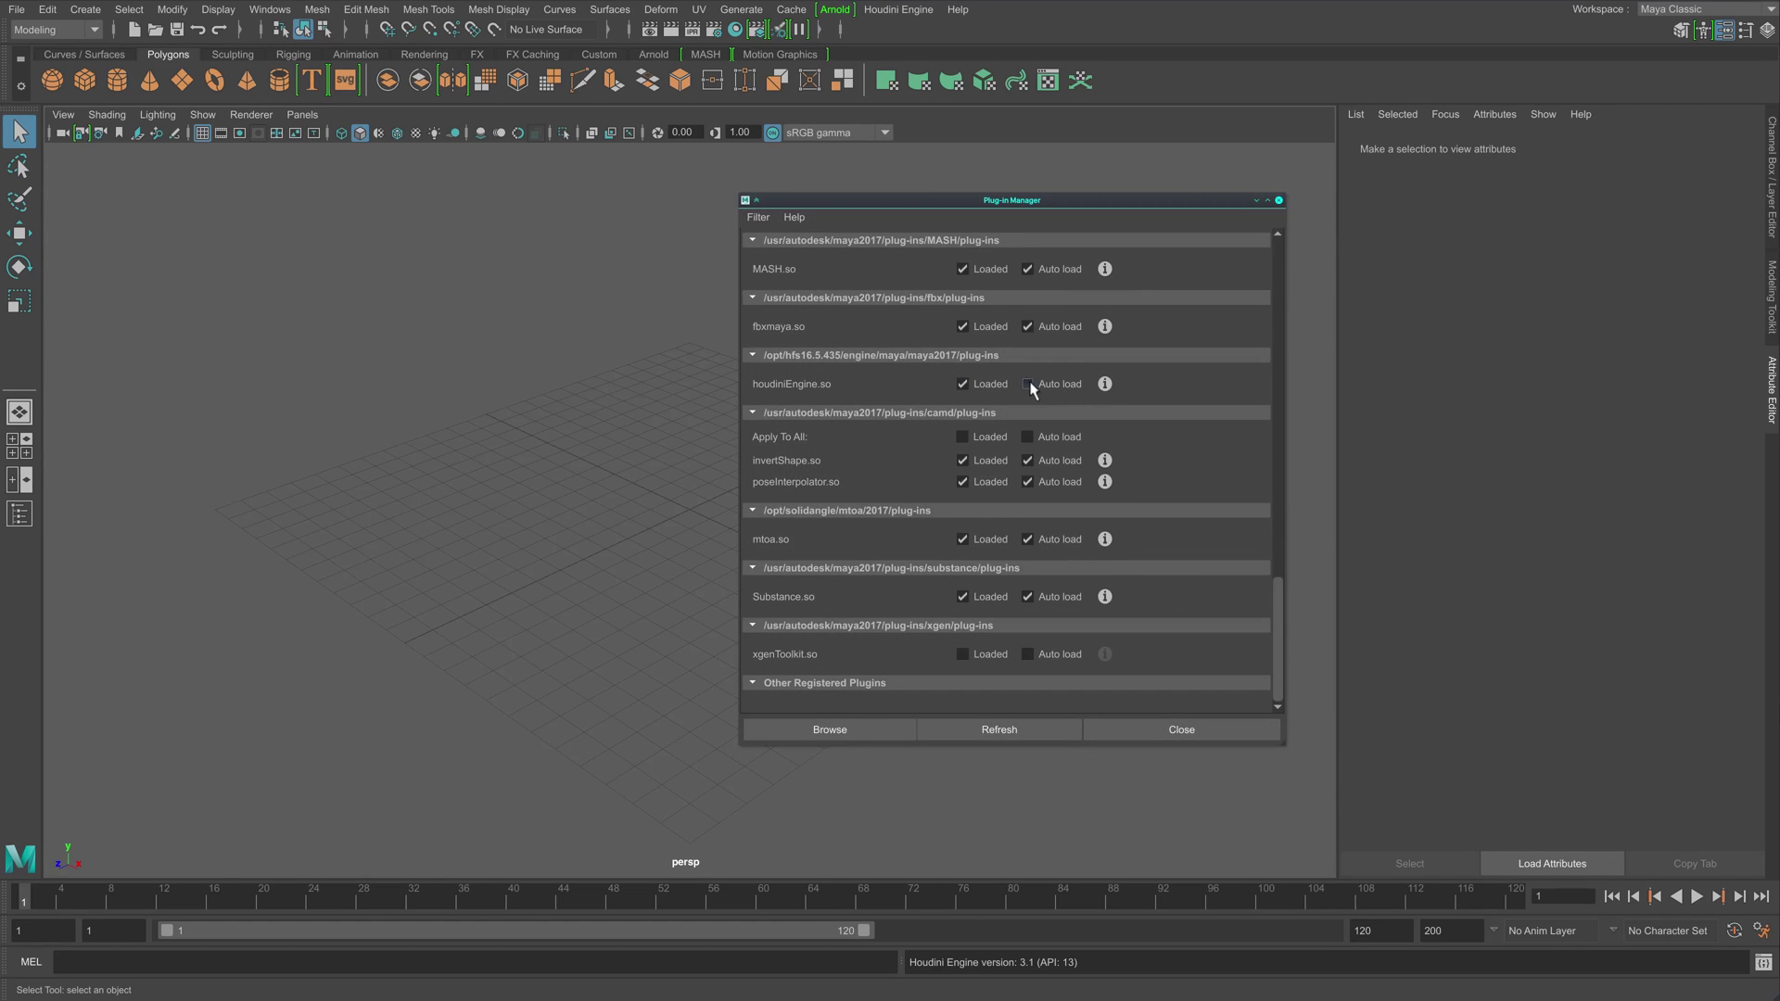
{"action": "left_click", "coordinate": [1191, 732]}
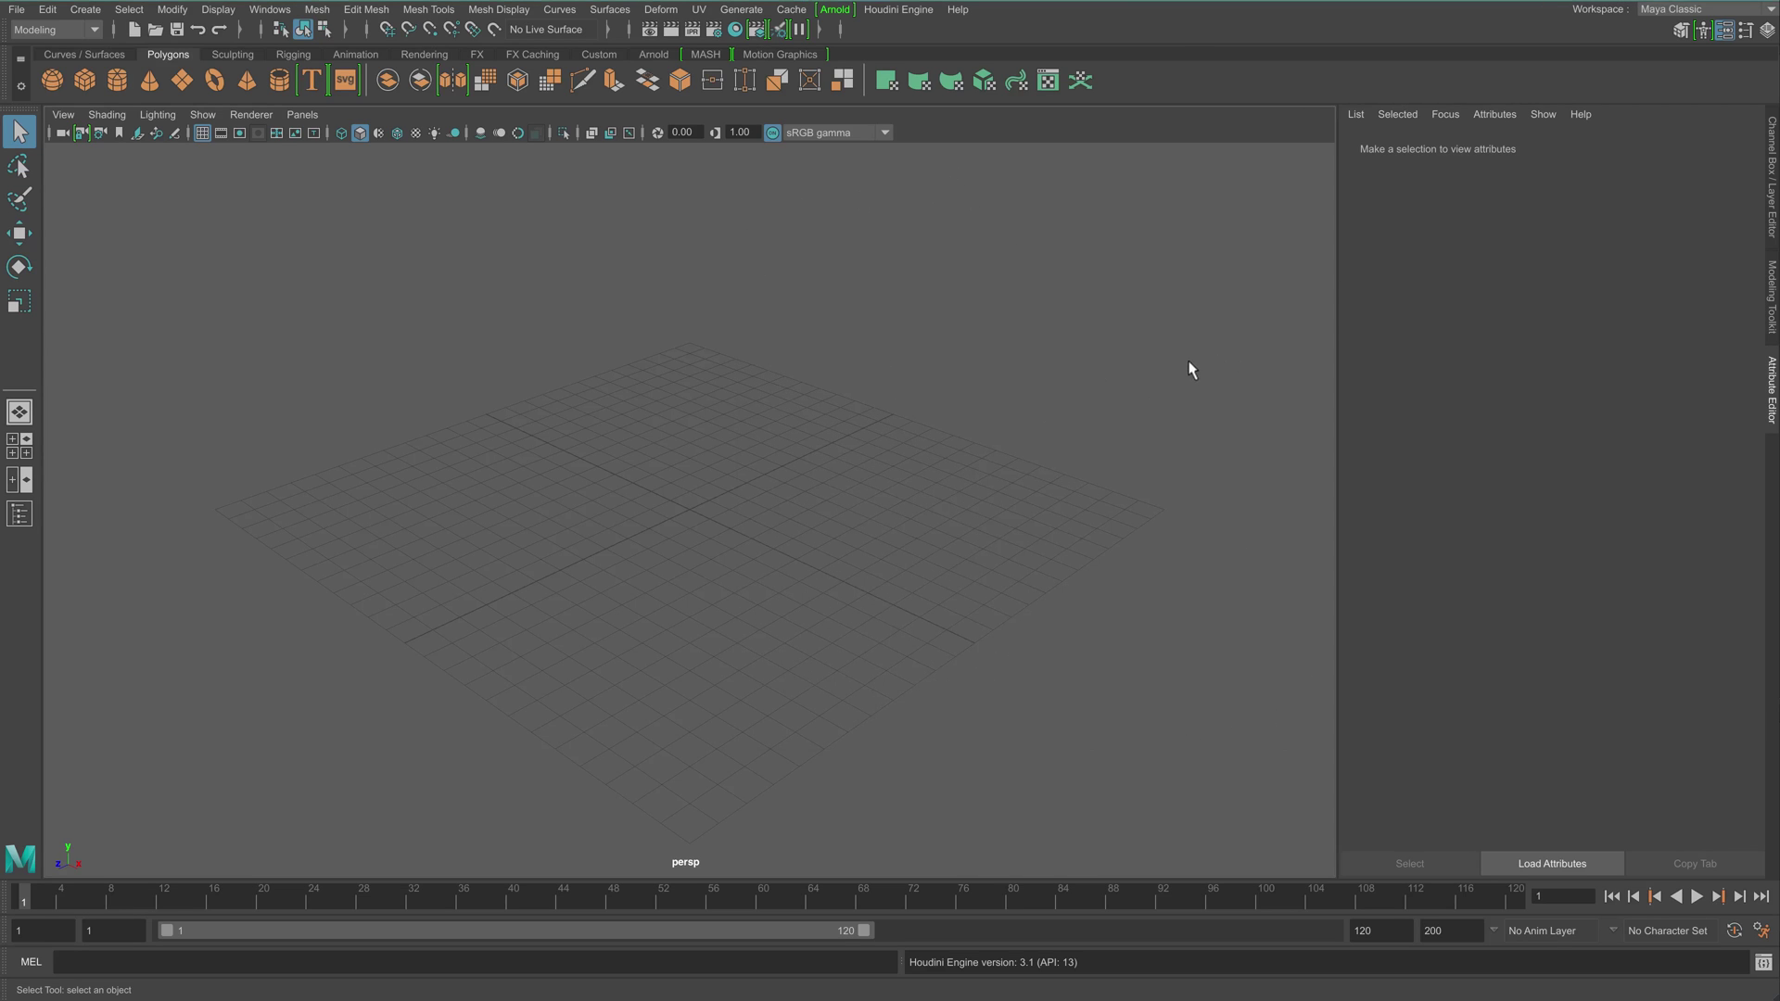
- Switch back to Houdini, return to the obj level and rearrange the particlelizer and cam1 nodes
{"action": "key", "text": "alt+Tab"}
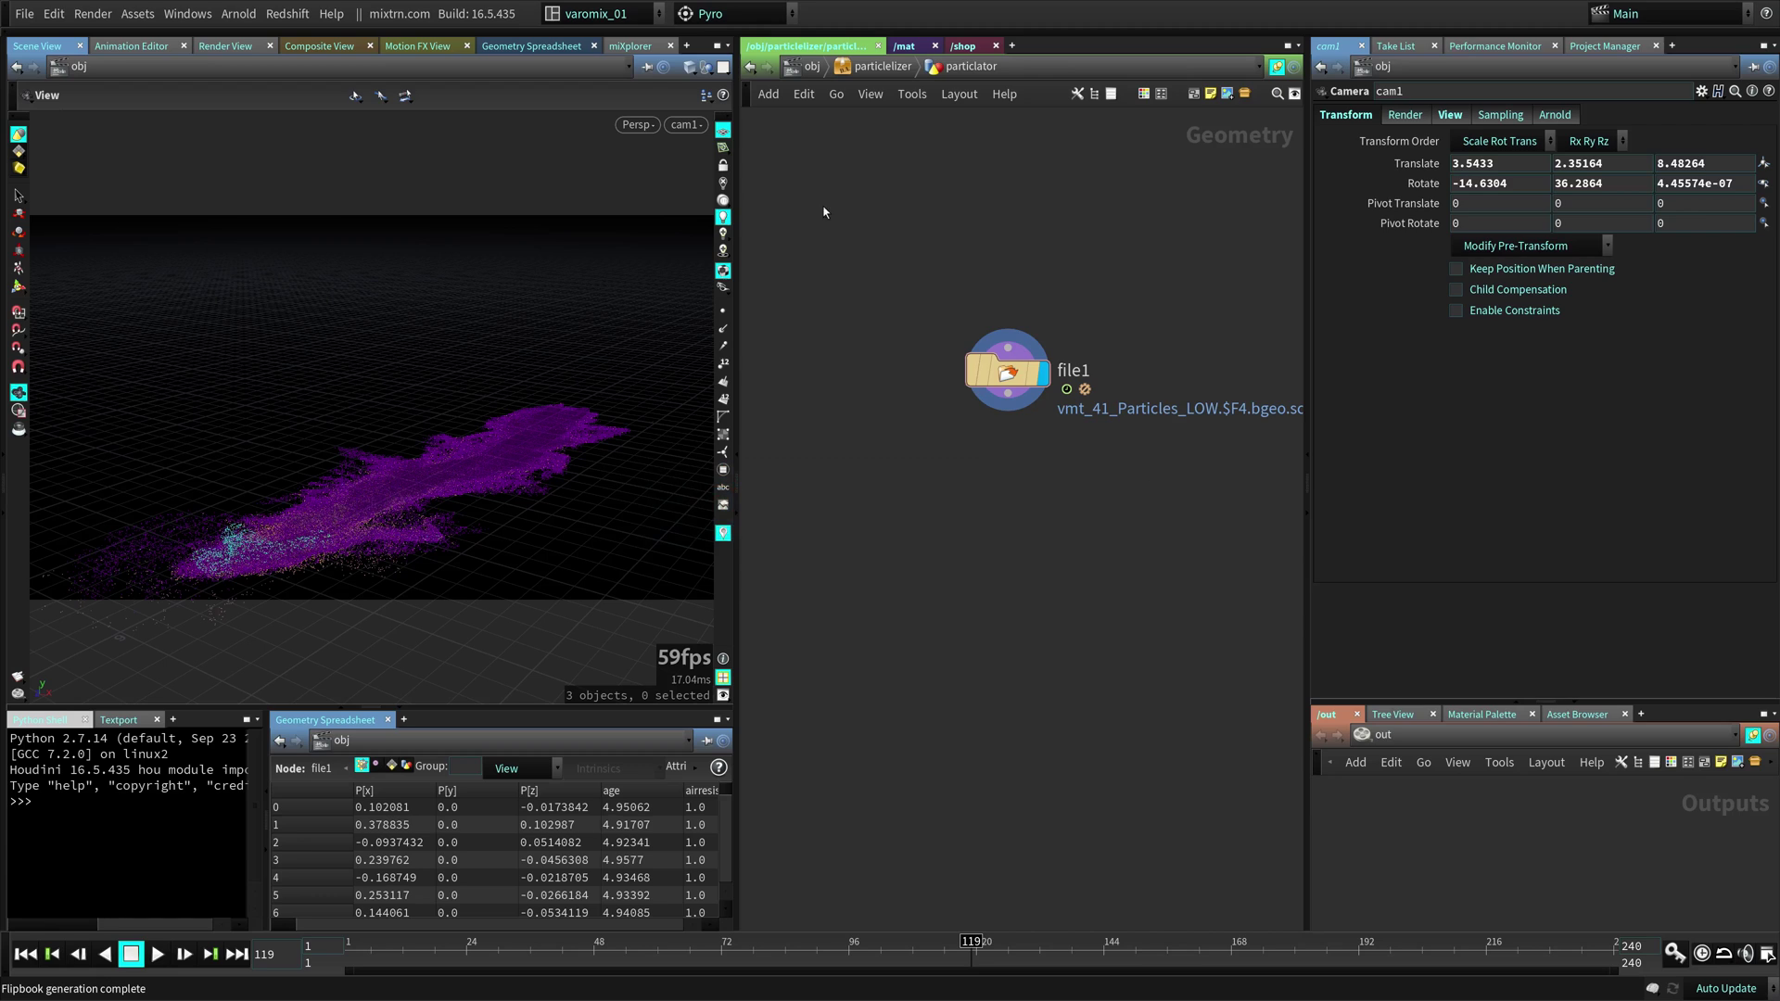
{"action": "left_click", "coordinate": [803, 67]}
{"action": "left_click", "coordinate": [890, 461]}
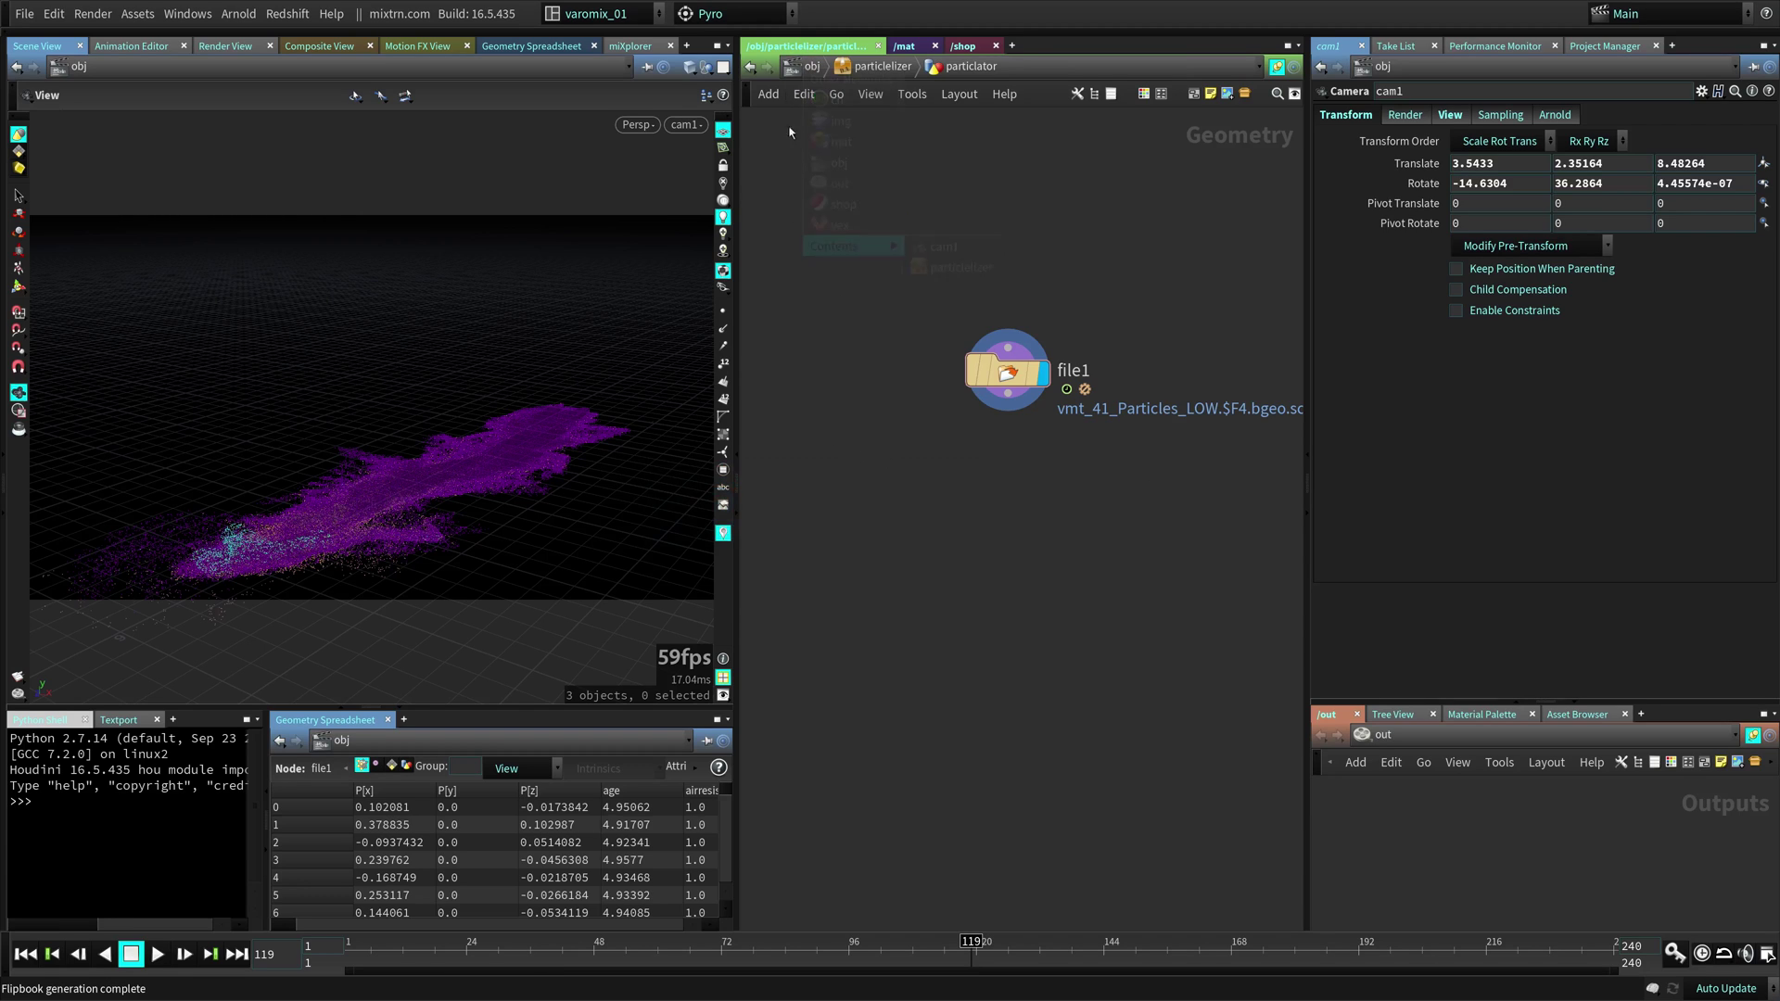
{"action": "left_click", "coordinate": [799, 72]}
{"action": "left_click_drag", "start_coordinate": [882, 446], "coordinate": [879, 345]}
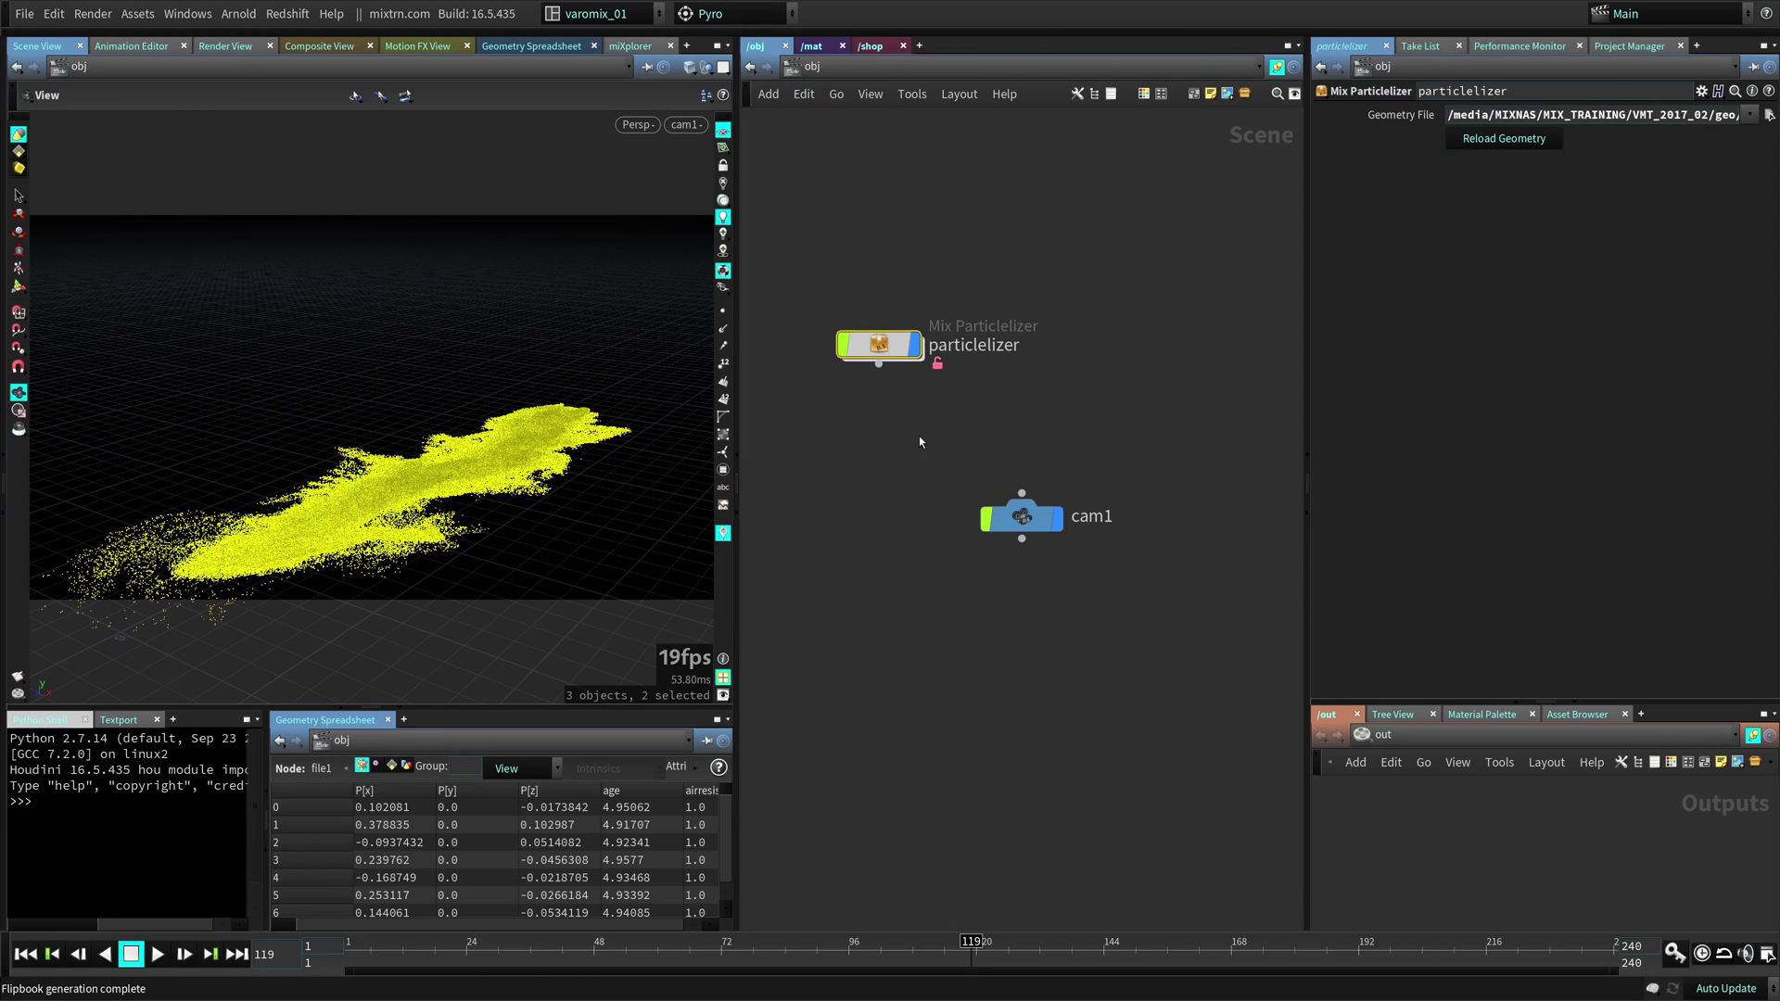
{"action": "left_click_drag", "start_coordinate": [1027, 518], "coordinate": [851, 495]}
- Add a Geometry object to the scene network beside cam1
{"action": "left_click", "coordinate": [1065, 447]}
{"action": "key", "text": "Tab"}
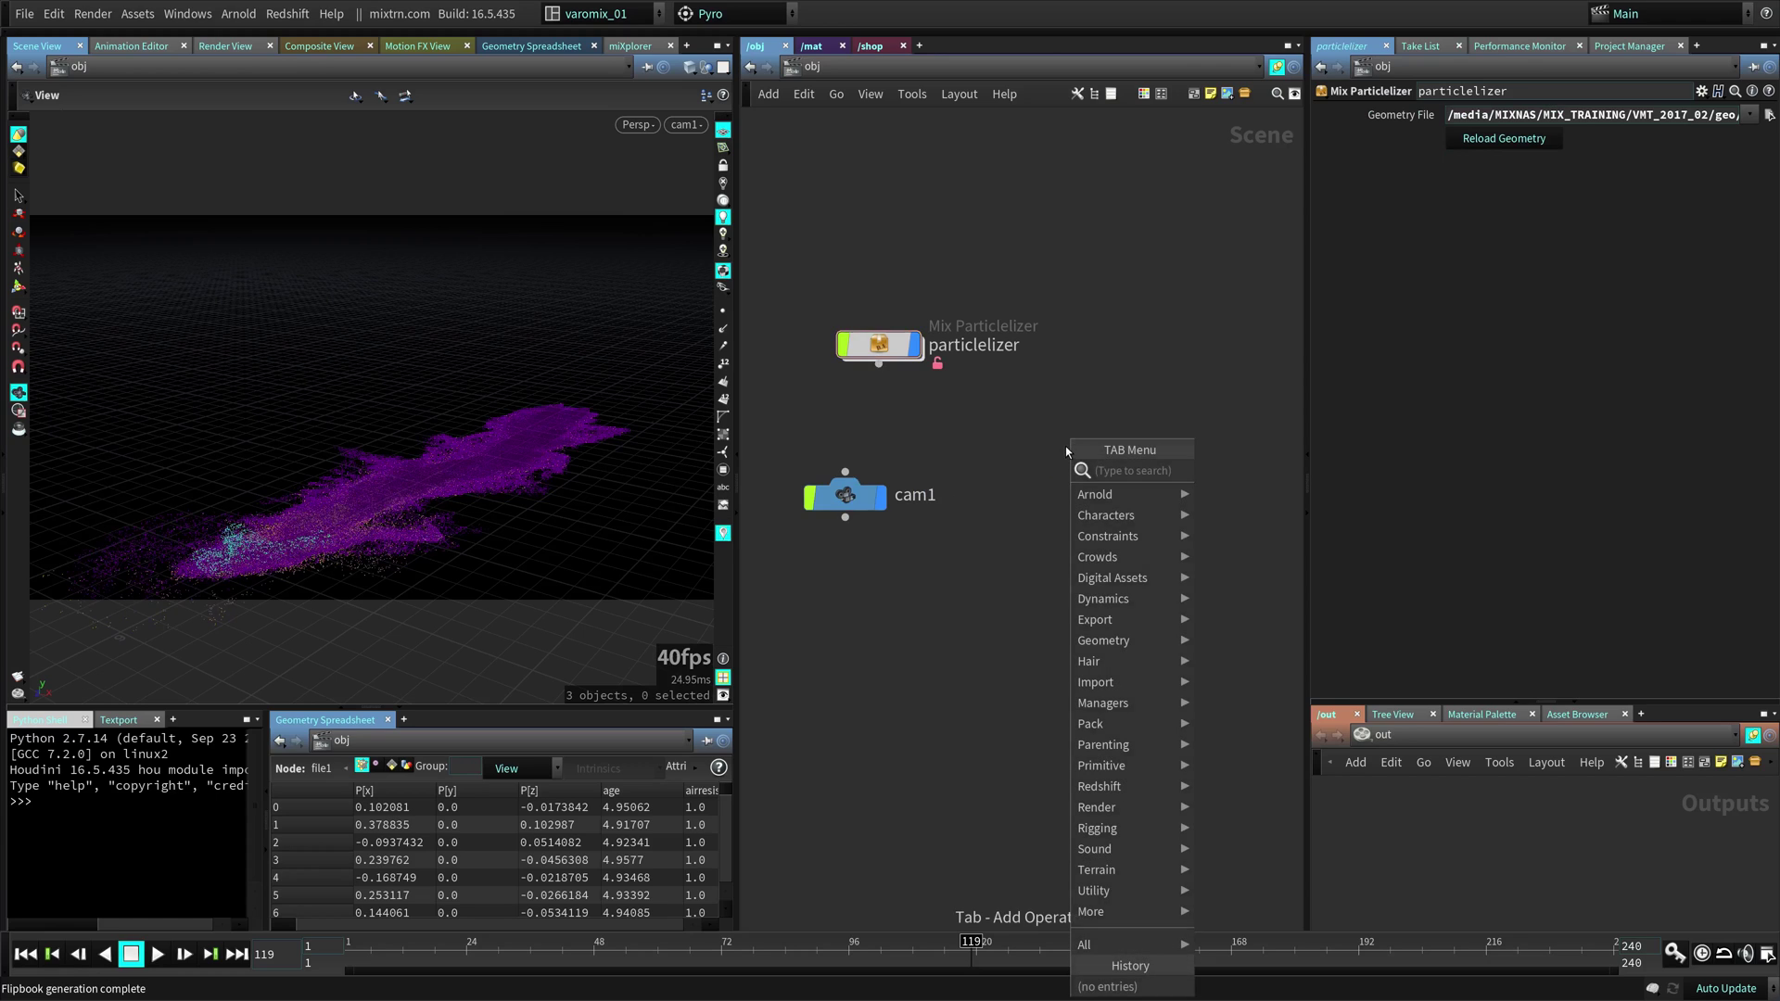
{"action": "type", "text": "geo"}
{"action": "key", "text": "Return"}
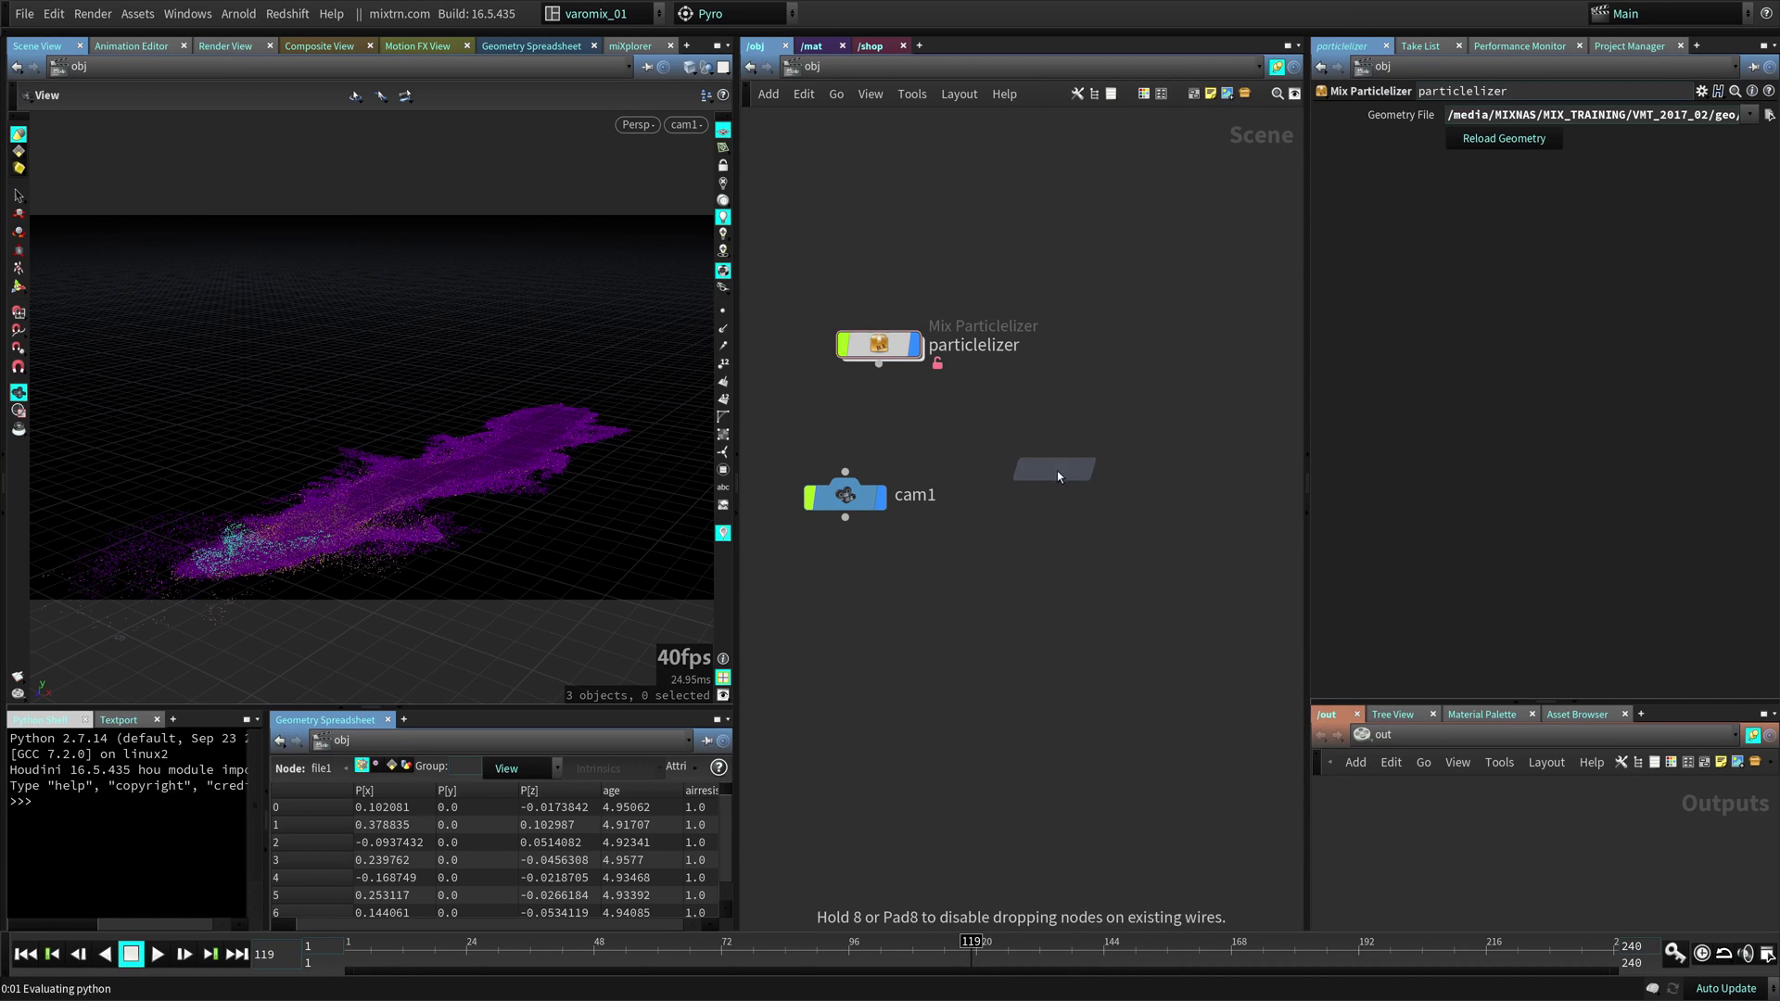
{"action": "left_click", "coordinate": [1057, 471]}
- Rename the new Geometry object to particle_exporter
{"action": "double_click", "coordinate": [1130, 475]}
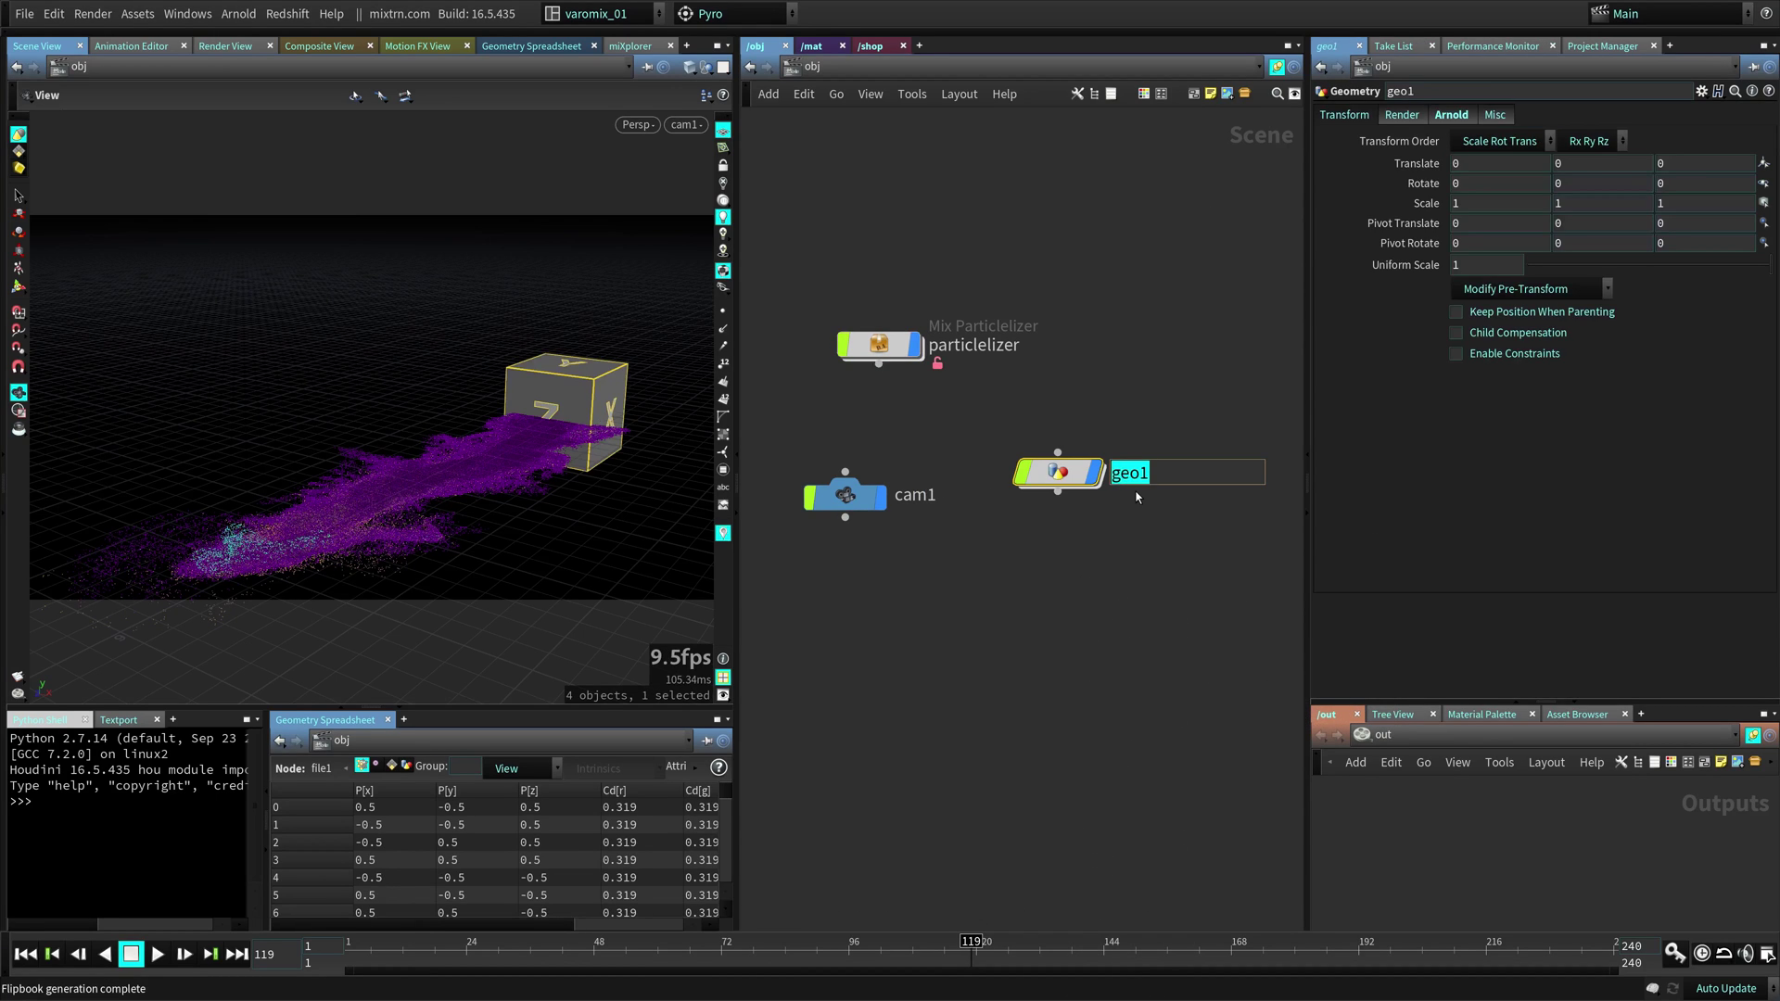
{"action": "type", "text": "particle_exporteer"}
{"action": "key", "text": "BackSpace"}
{"action": "key", "text": "BackSpace"}
{"action": "type", "text": "r"}
{"action": "key", "text": "Return"}
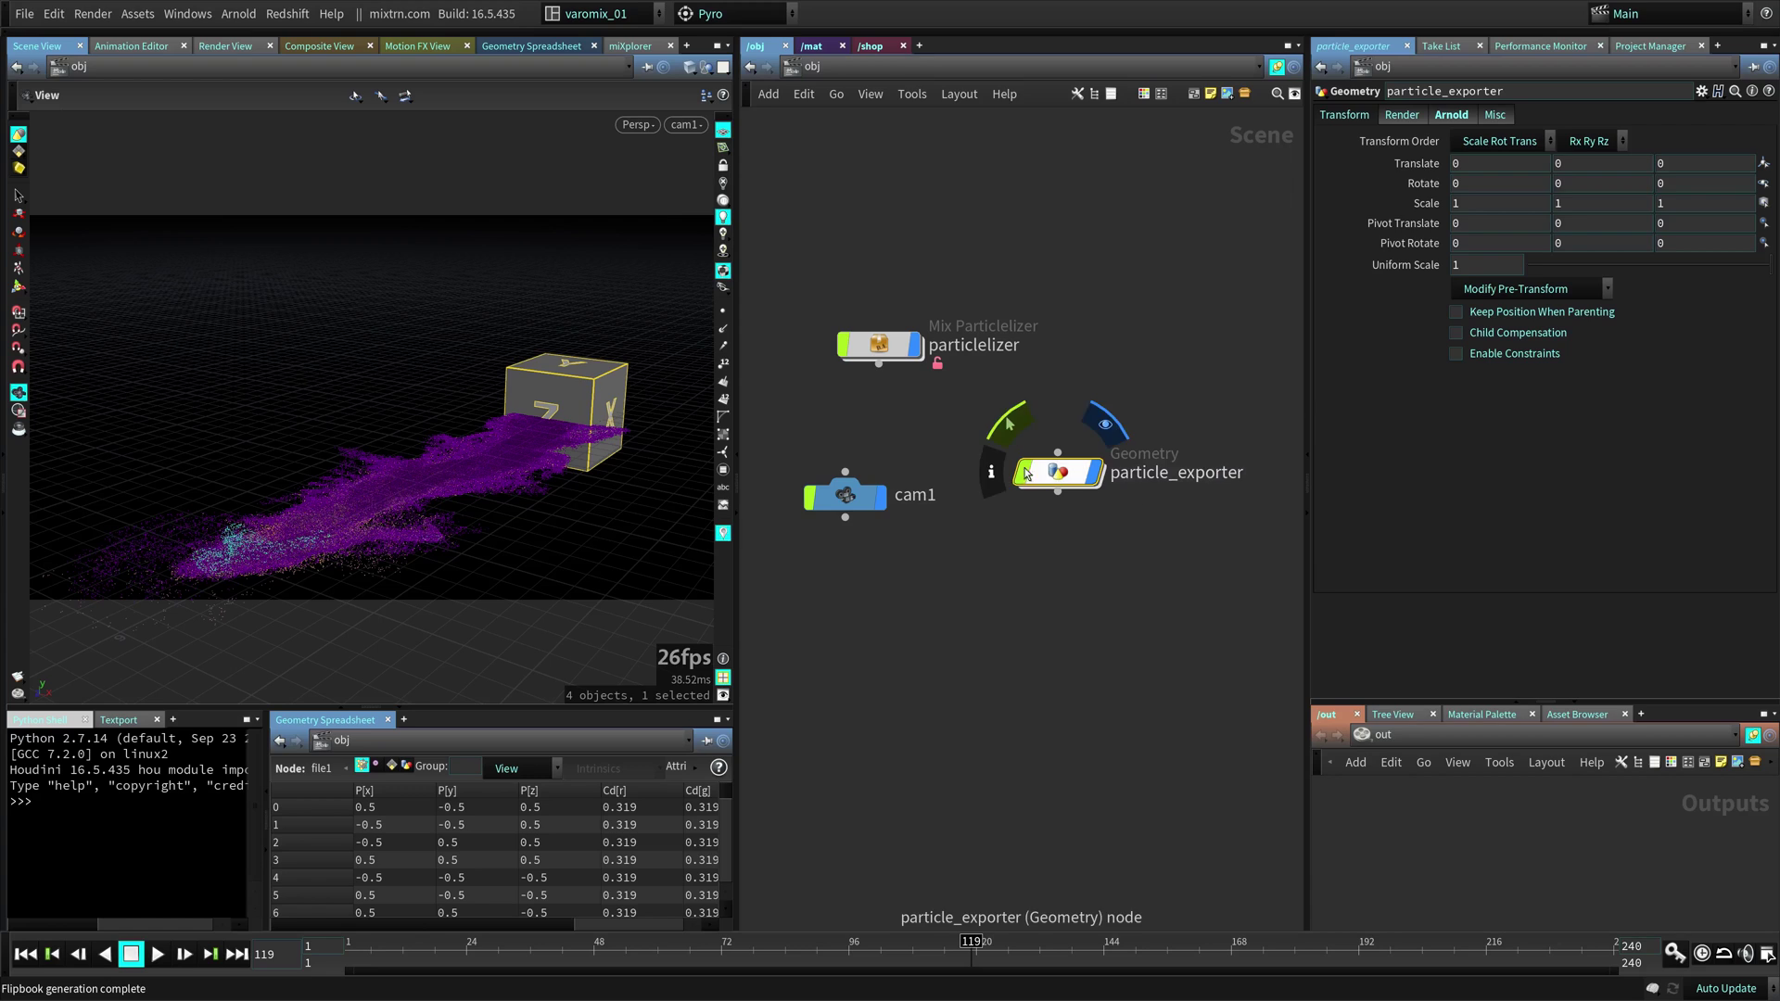
- Hide the particlelizer object and go inside the particle_exporter node
{"action": "left_click", "coordinate": [916, 347]}
{"action": "double_click", "coordinate": [1067, 479]}
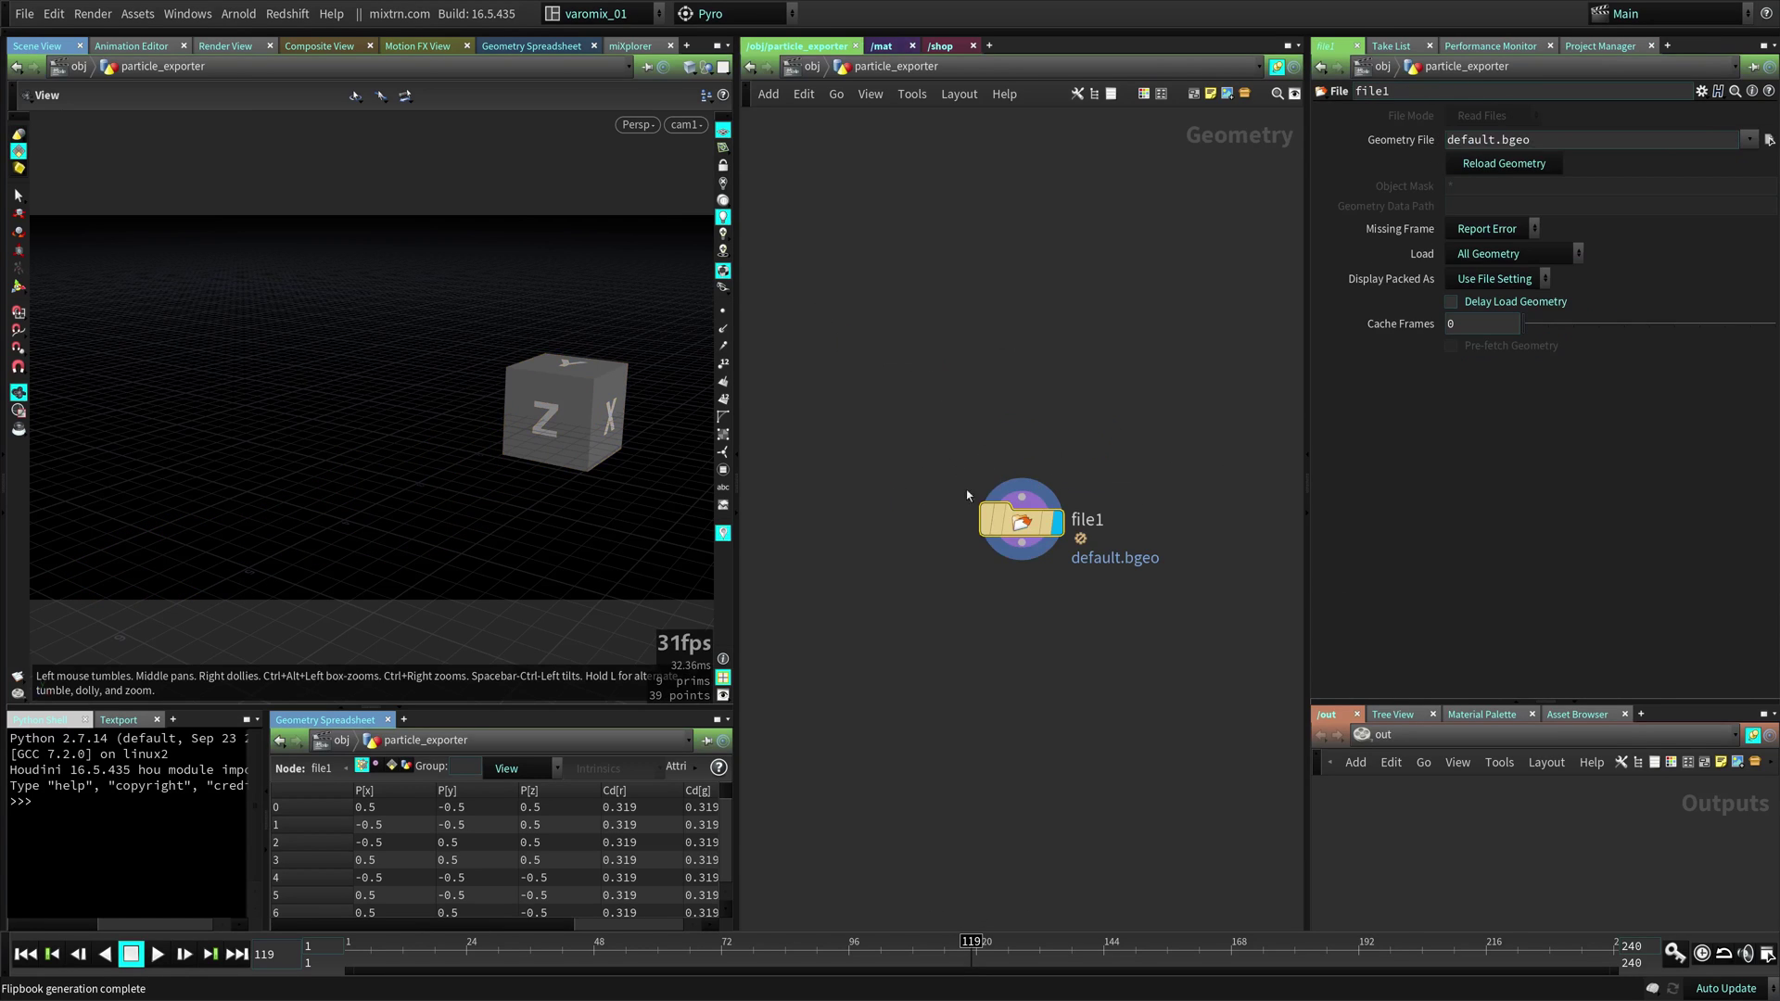
- Load the vmt_41_Particles_LOW.$F4.bgeo.sc sequence from $HIP/geo into the File node and go to frame 8
{"action": "left_click_drag", "start_coordinate": [1003, 541], "coordinate": [946, 374]}
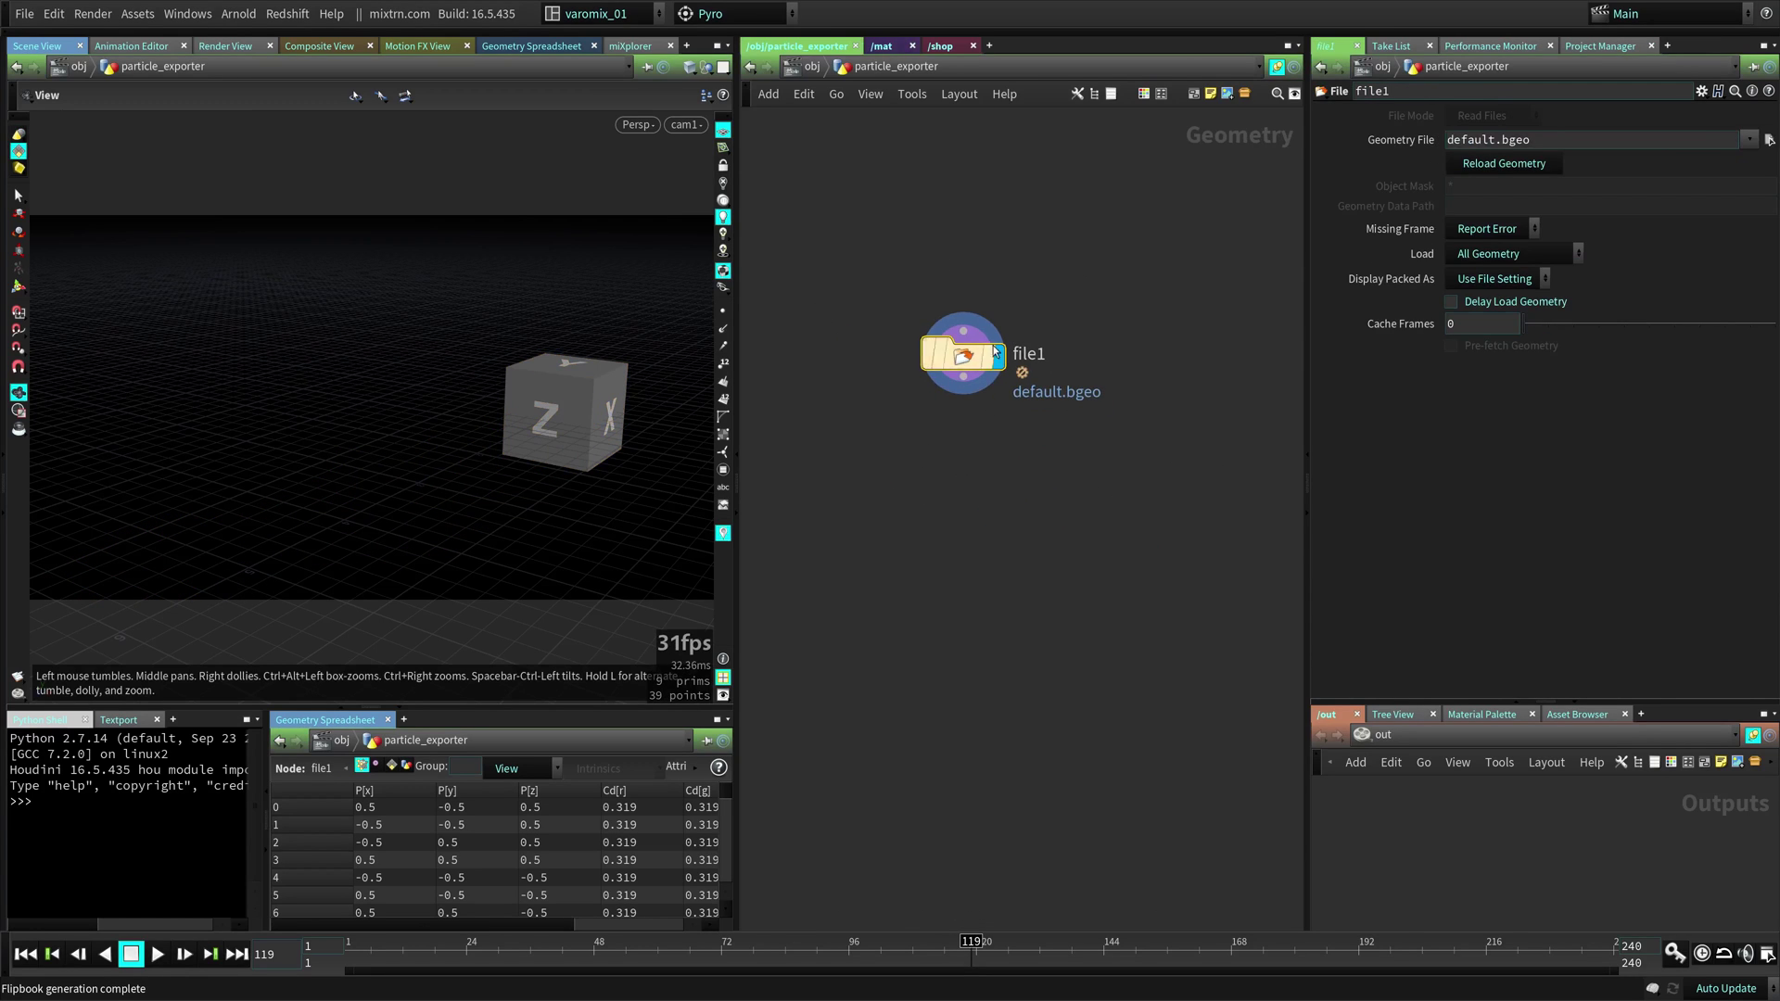
{"action": "left_click_drag", "start_coordinate": [951, 355], "coordinate": [966, 374]}
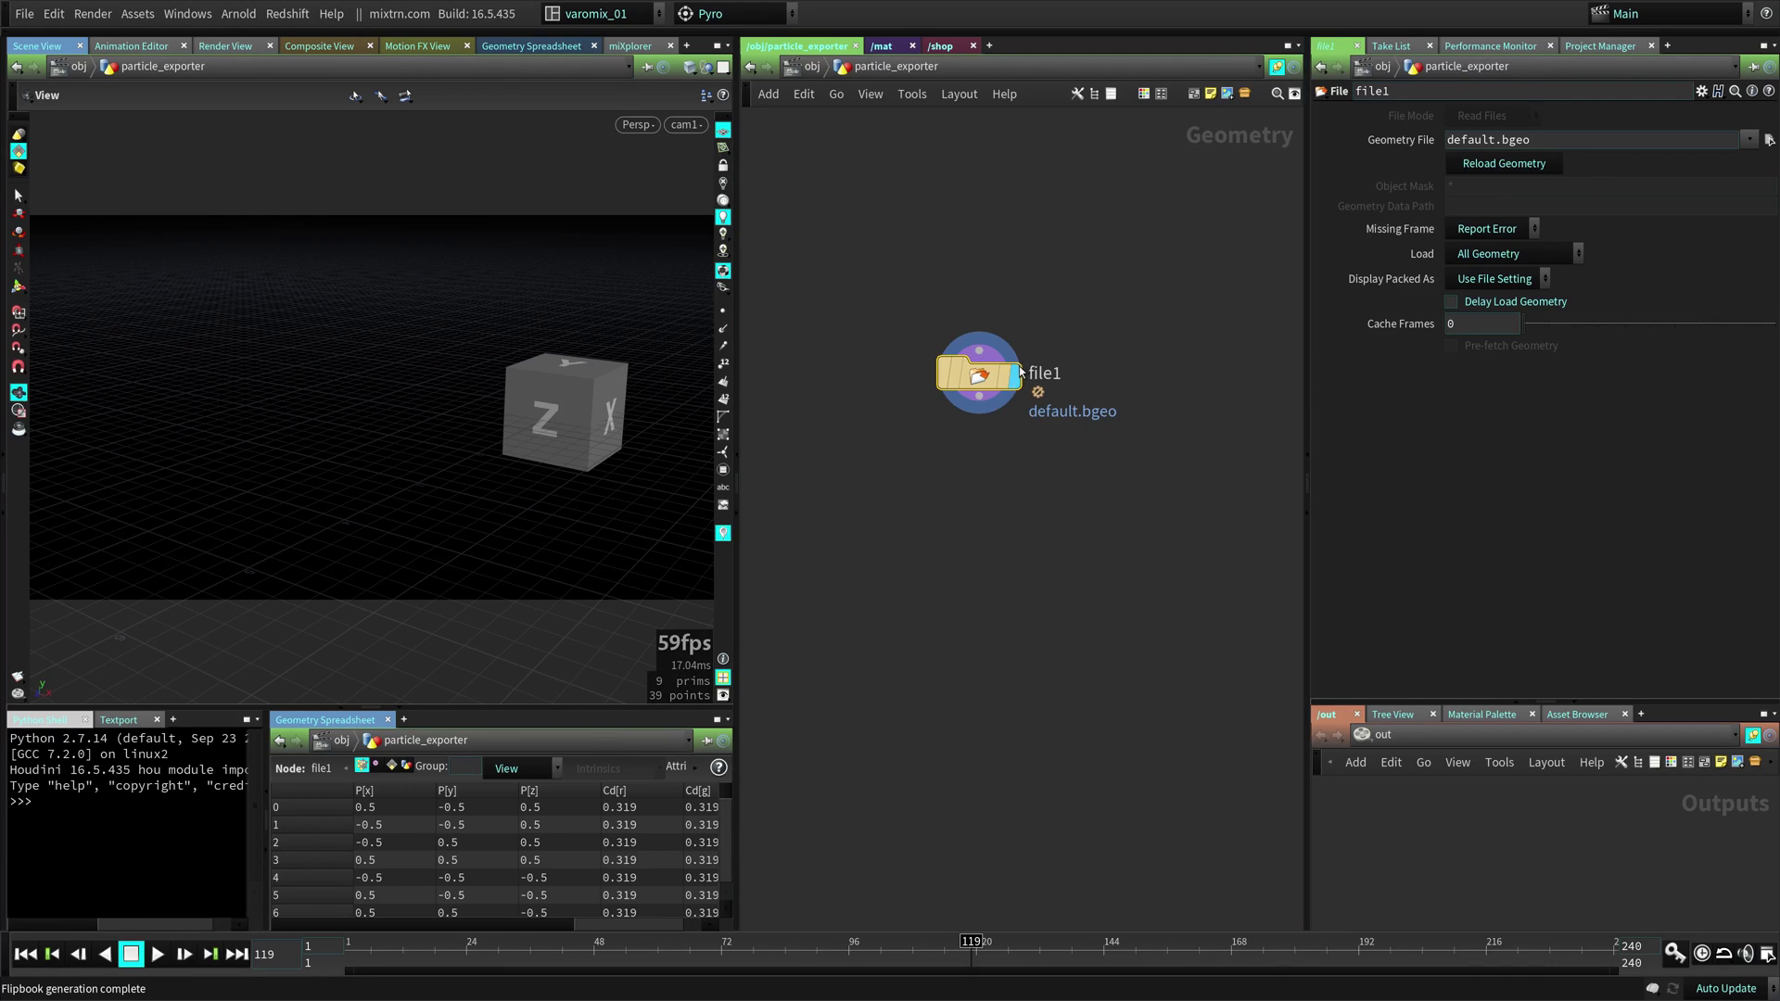
{"action": "left_click_drag", "start_coordinate": [984, 384], "coordinate": [985, 416]}
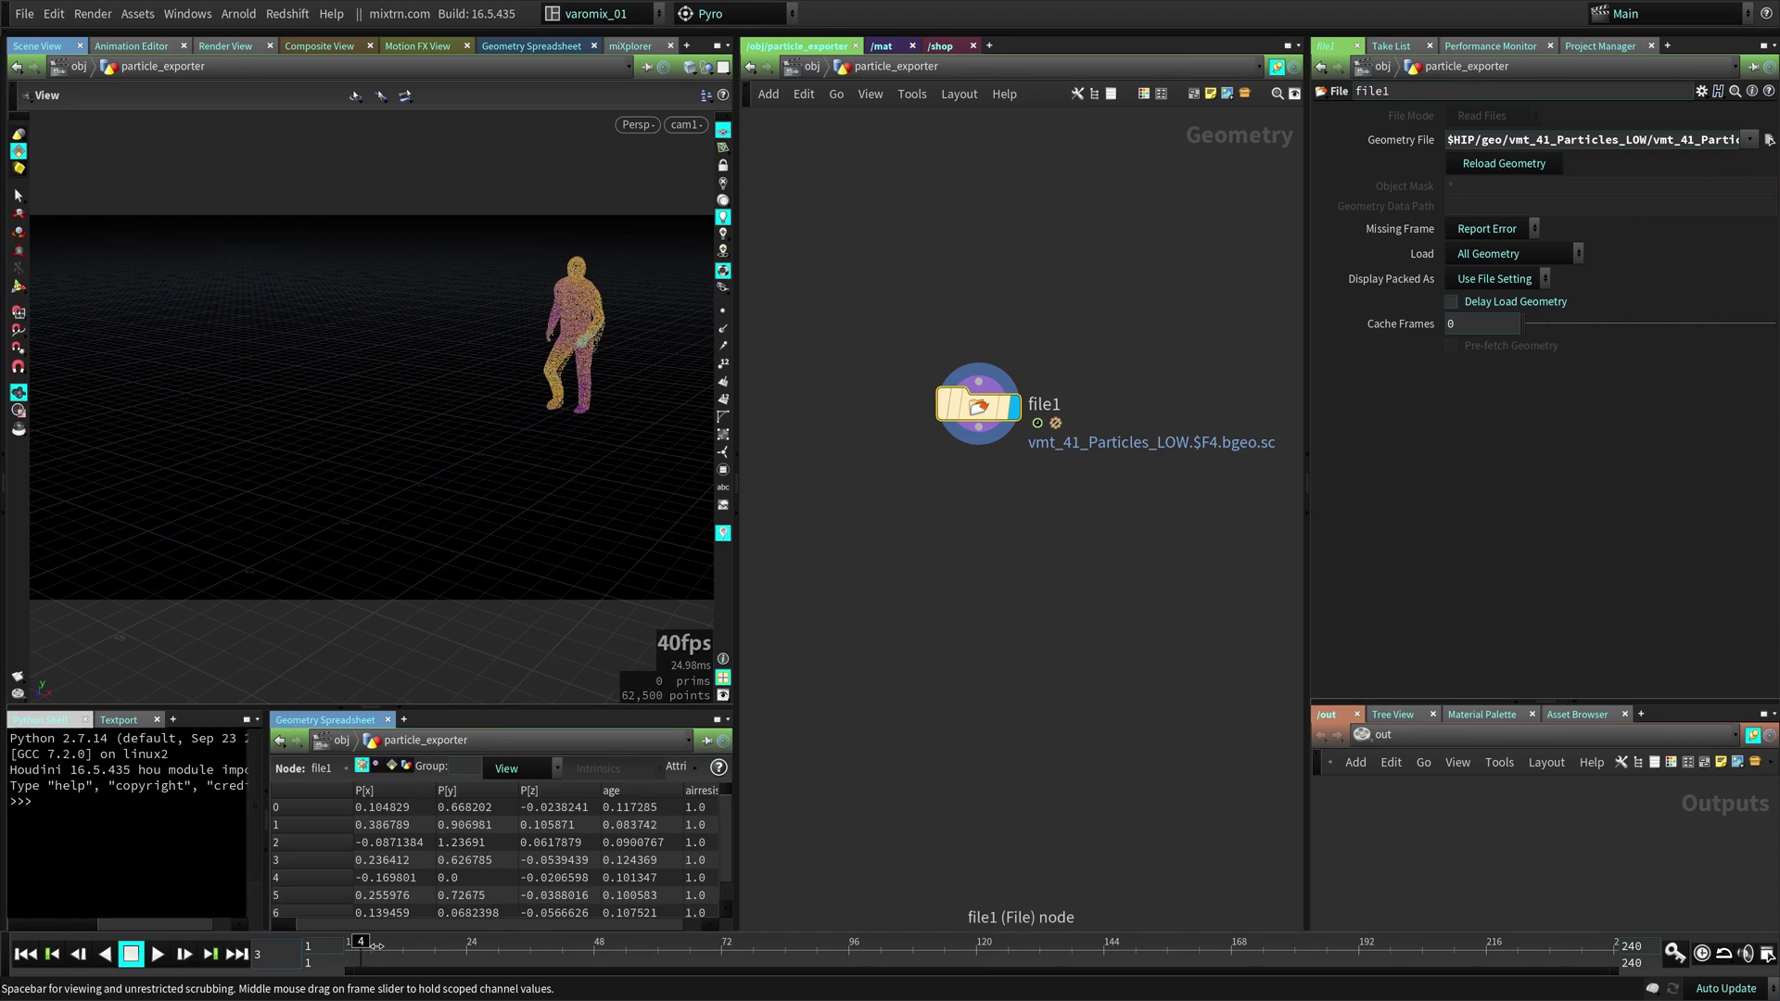
{"action": "left_click_drag", "start_coordinate": [375, 939], "coordinate": [393, 934]}
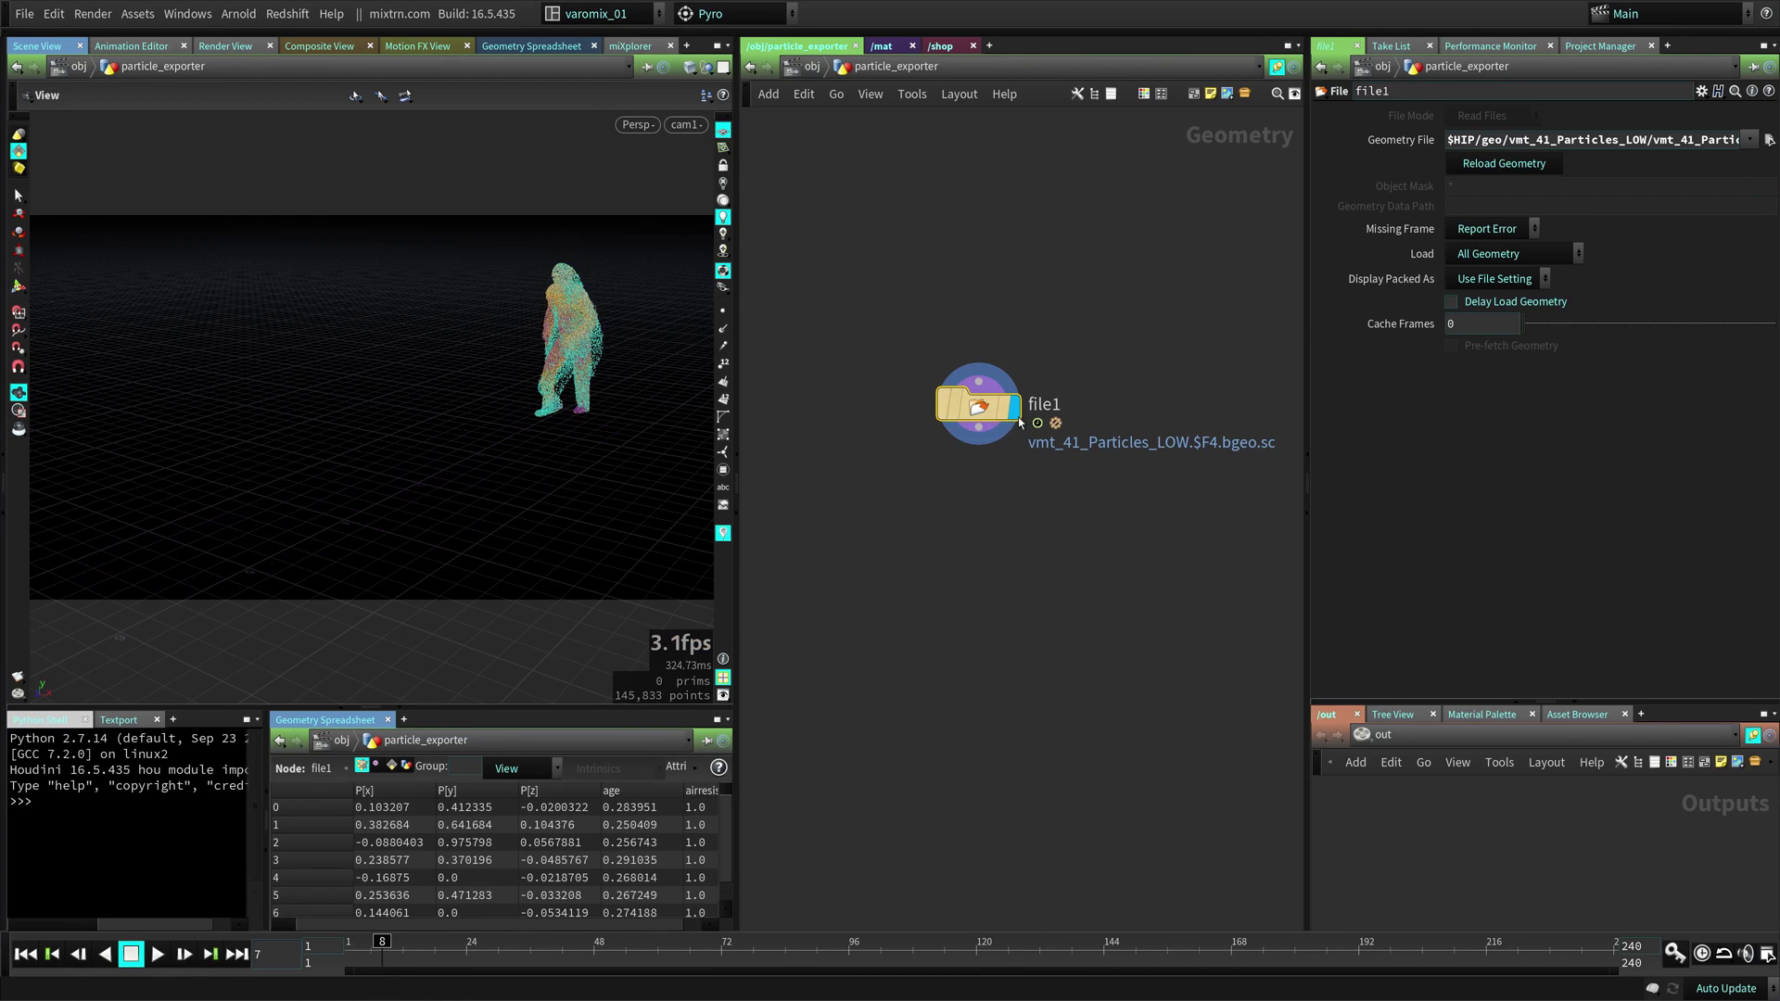
{"action": "mouse_move", "coordinate": [978, 405]}
{"action": "left_mouse_down"}
{"action": "mouse_move", "coordinate": [1010, 381]}
{"action": "mouse_move", "coordinate": [984, 398]}
{"action": "left_mouse_up"}
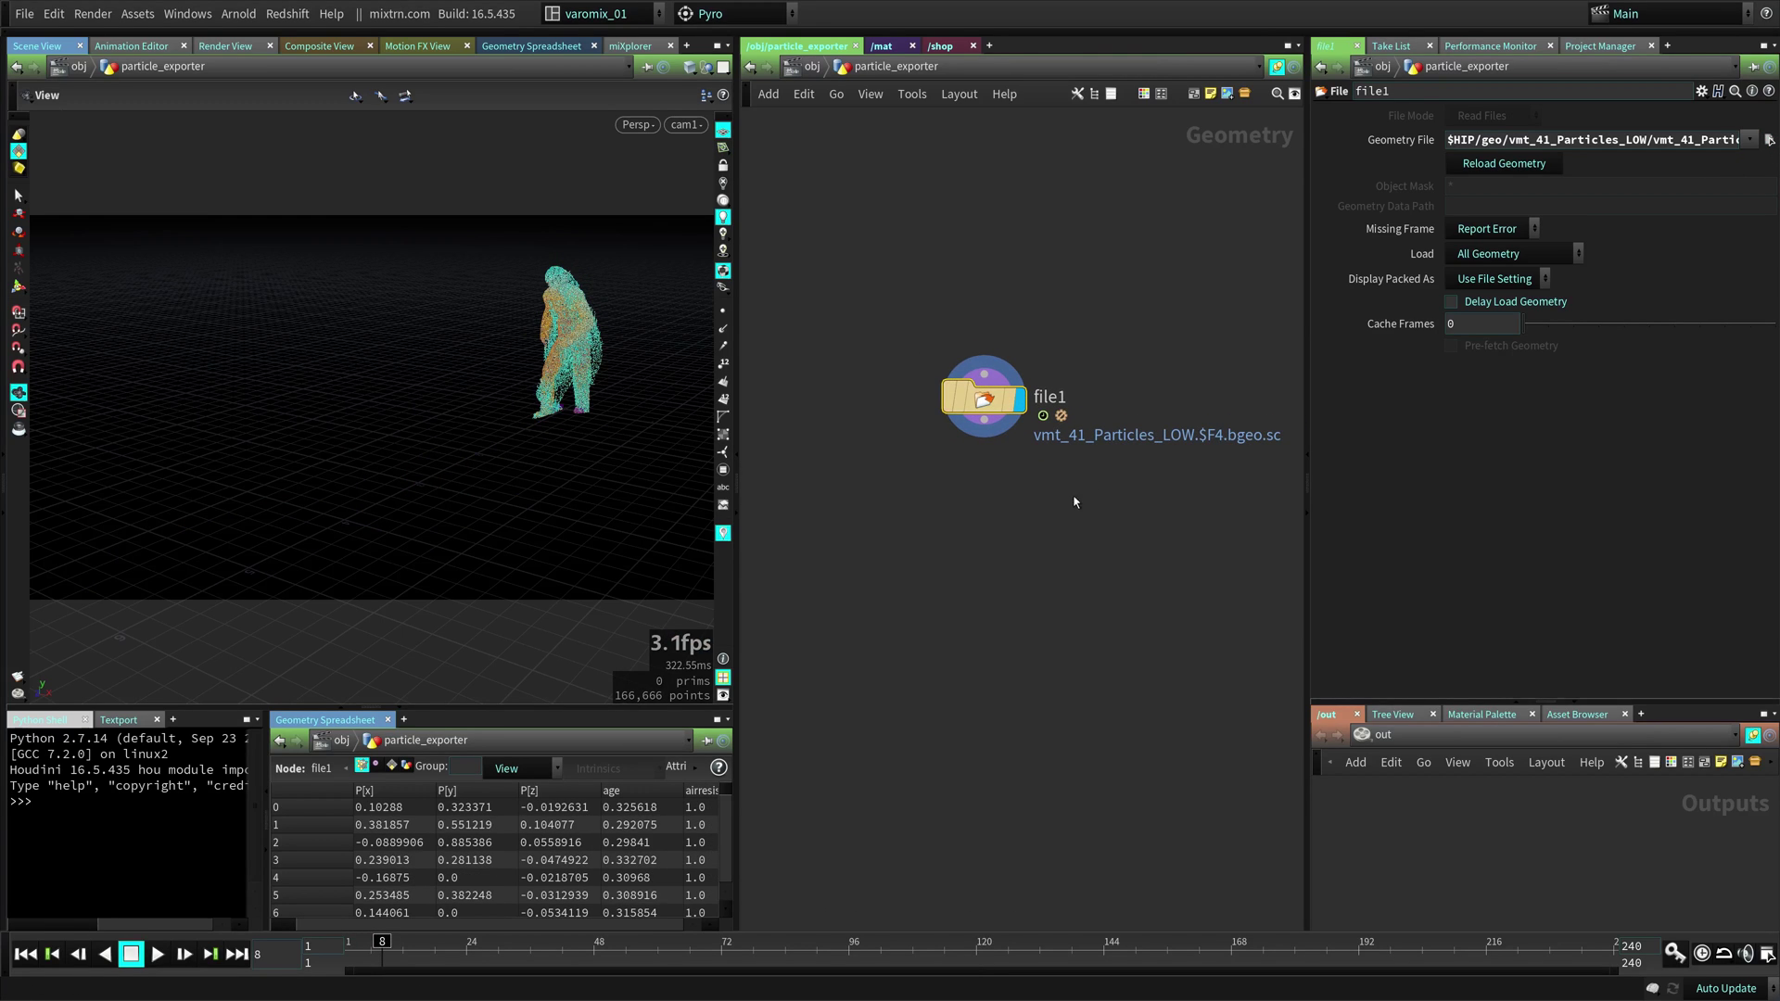
- Start a new digital asset from the particle_exporter object, creating a subnet from the selection first
{"action": "key", "text": "u"}
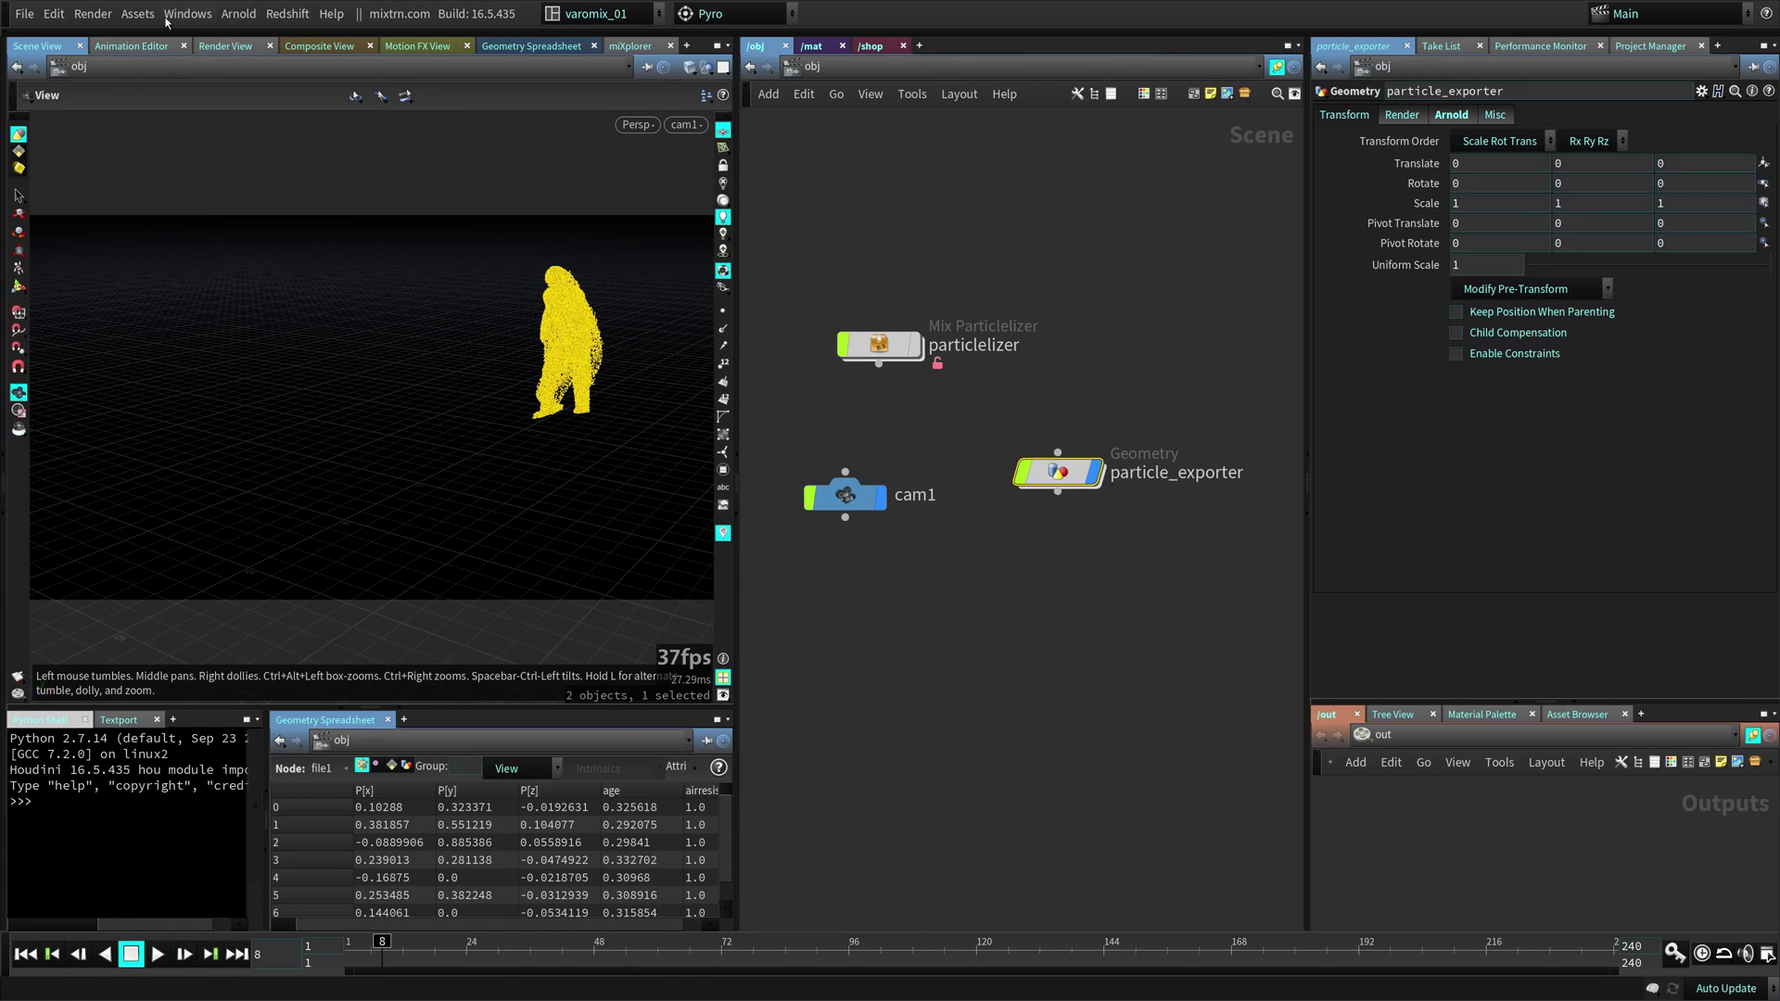
{"action": "left_click", "coordinate": [137, 13]}
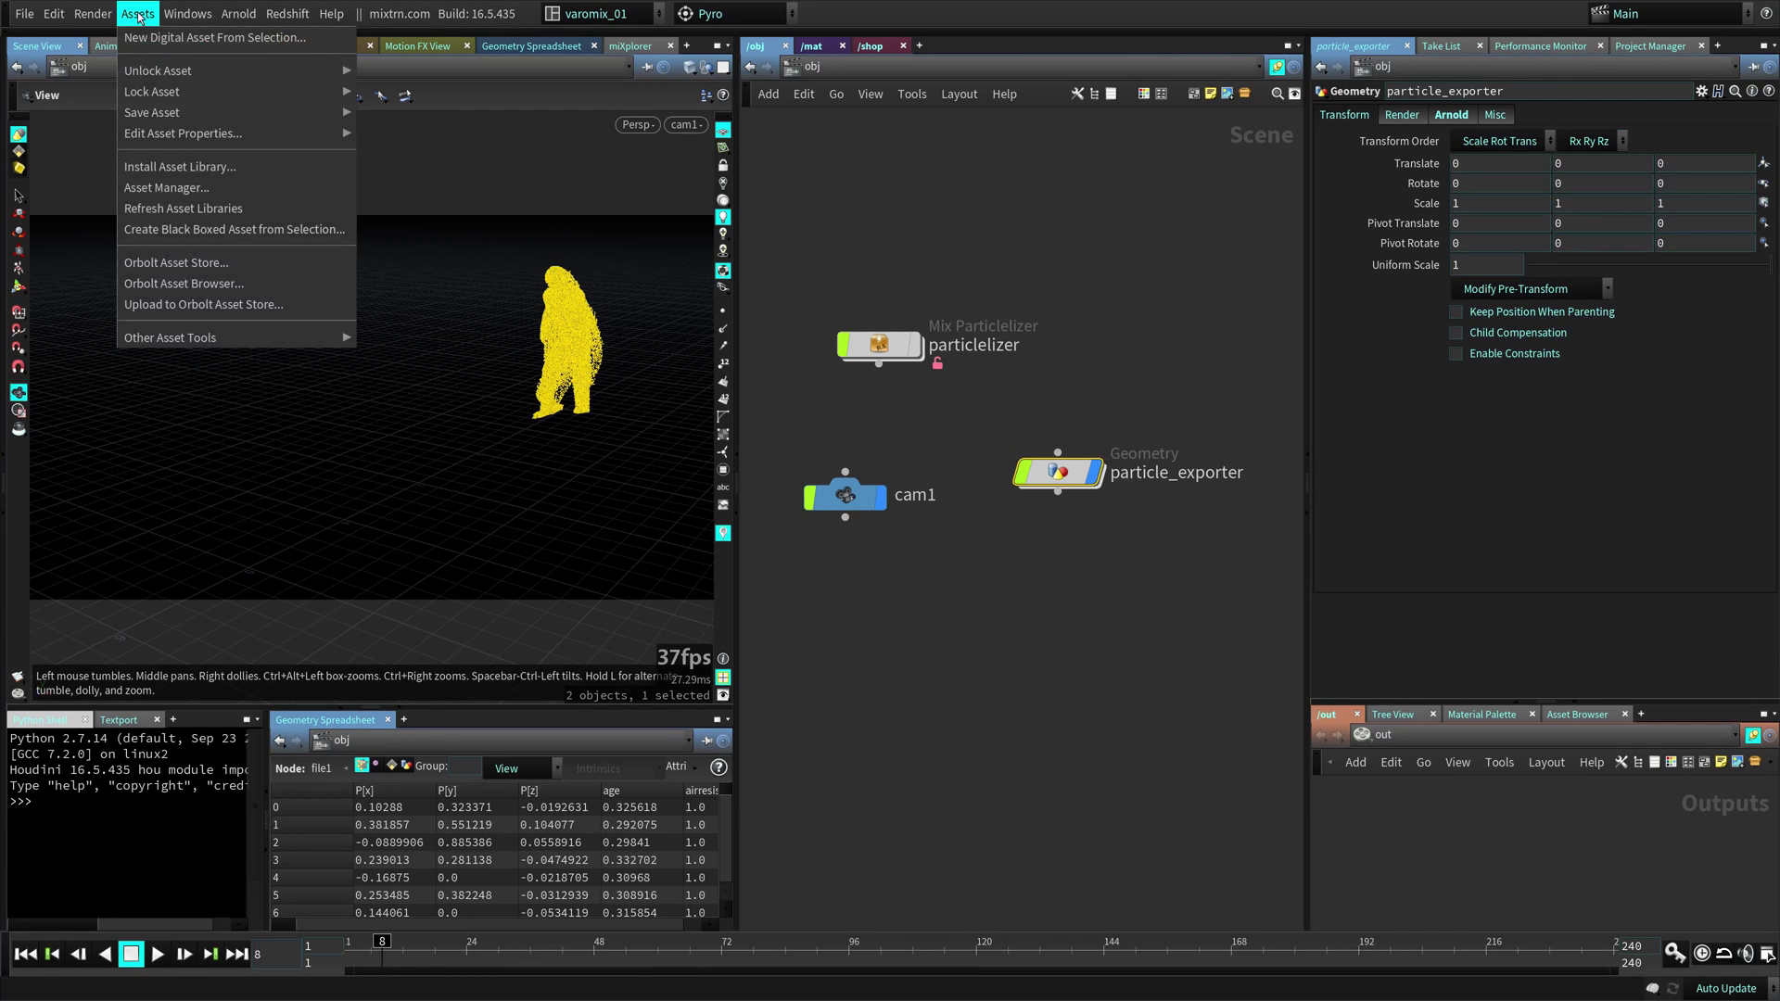
{"action": "left_click", "coordinate": [239, 38]}
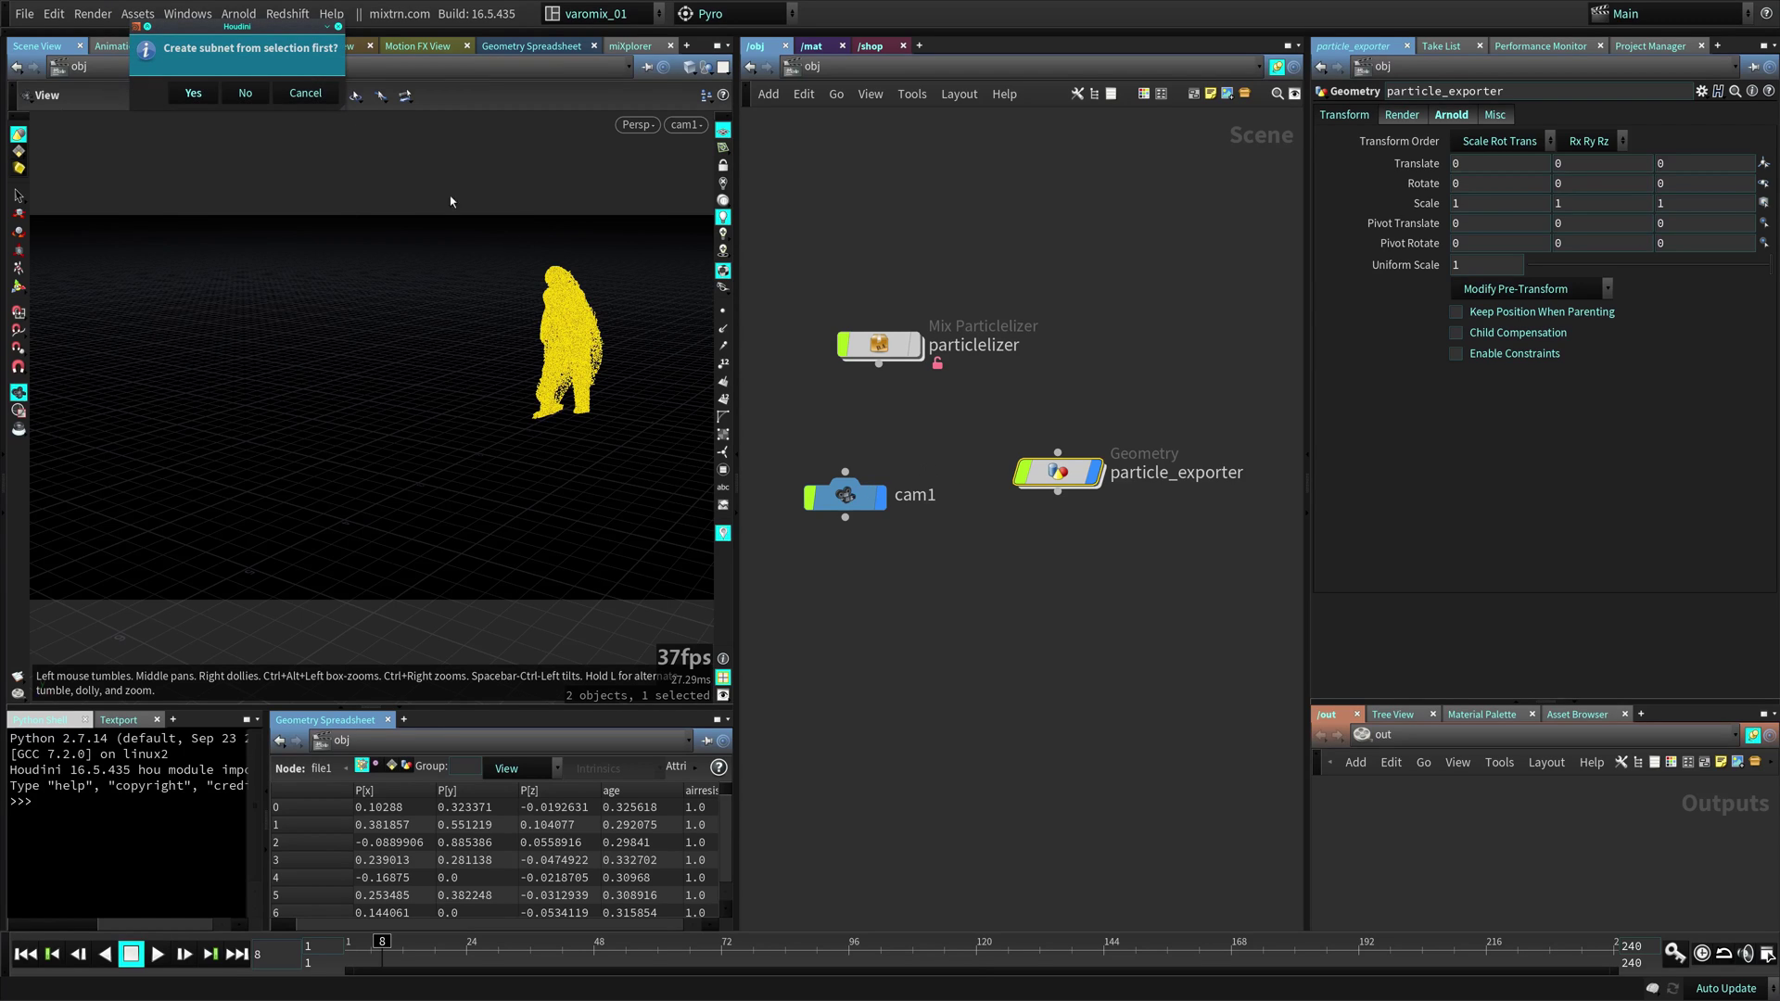
{"action": "left_click_drag", "start_coordinate": [262, 63], "coordinate": [1027, 328]}
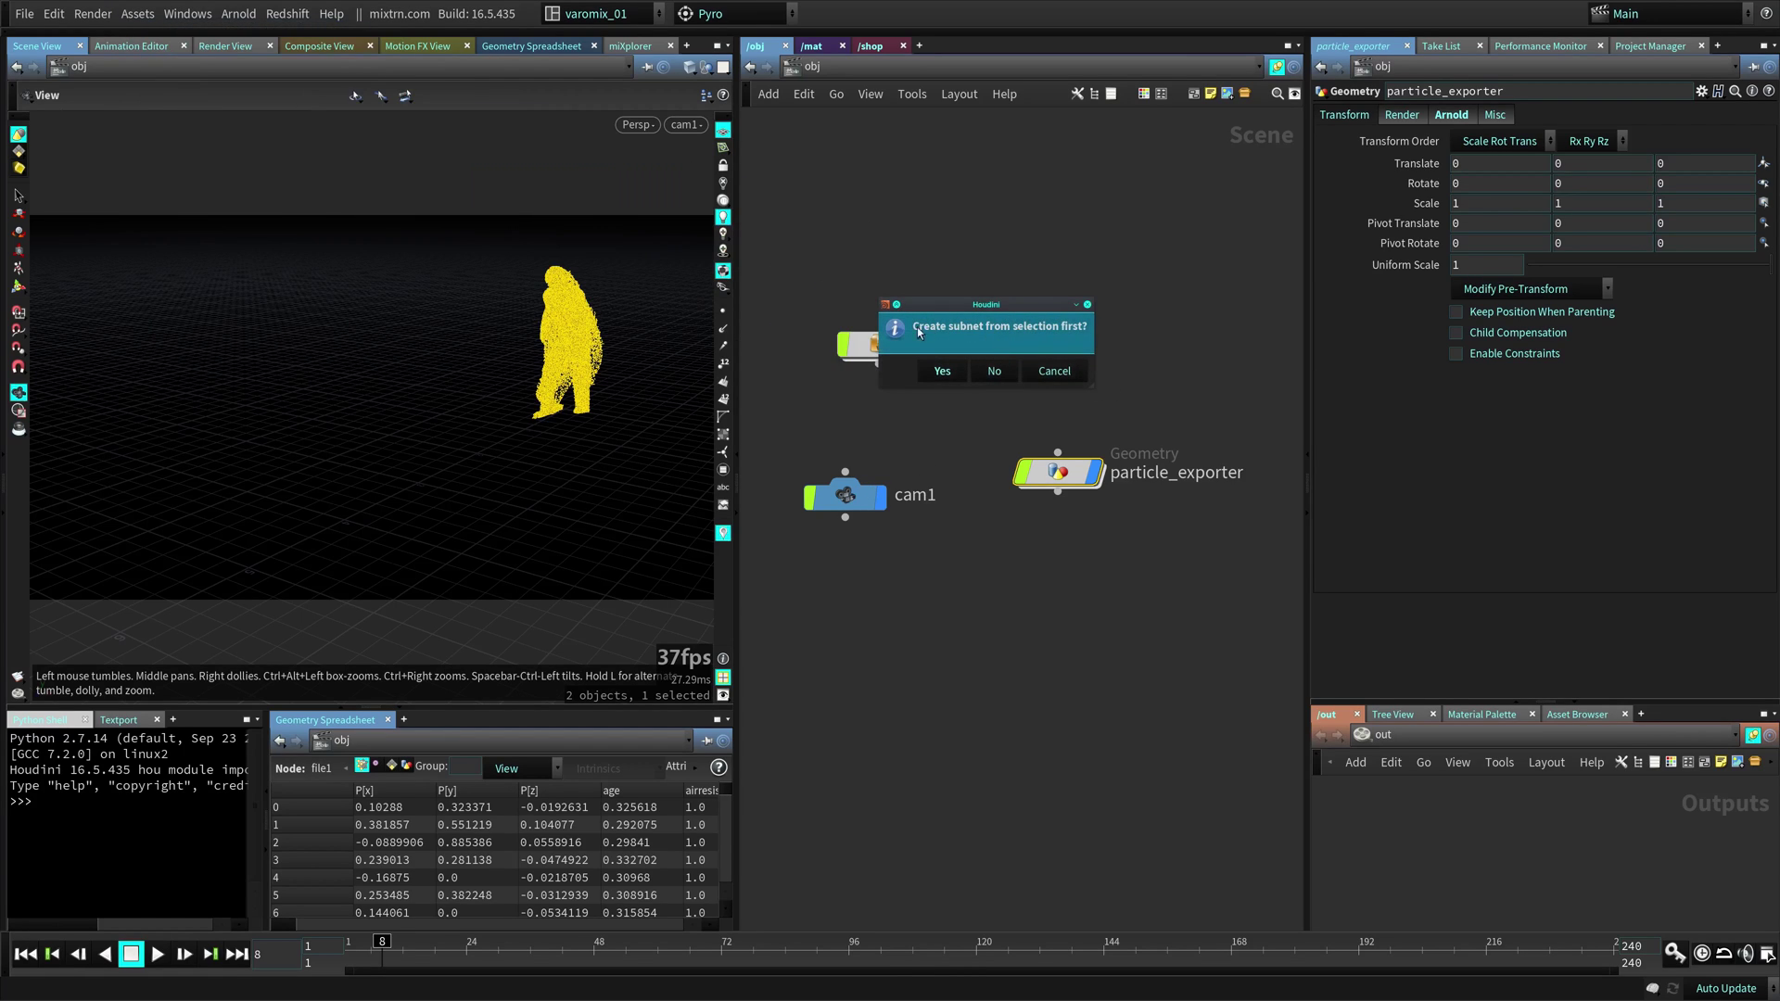
{"action": "left_click", "coordinate": [943, 373]}
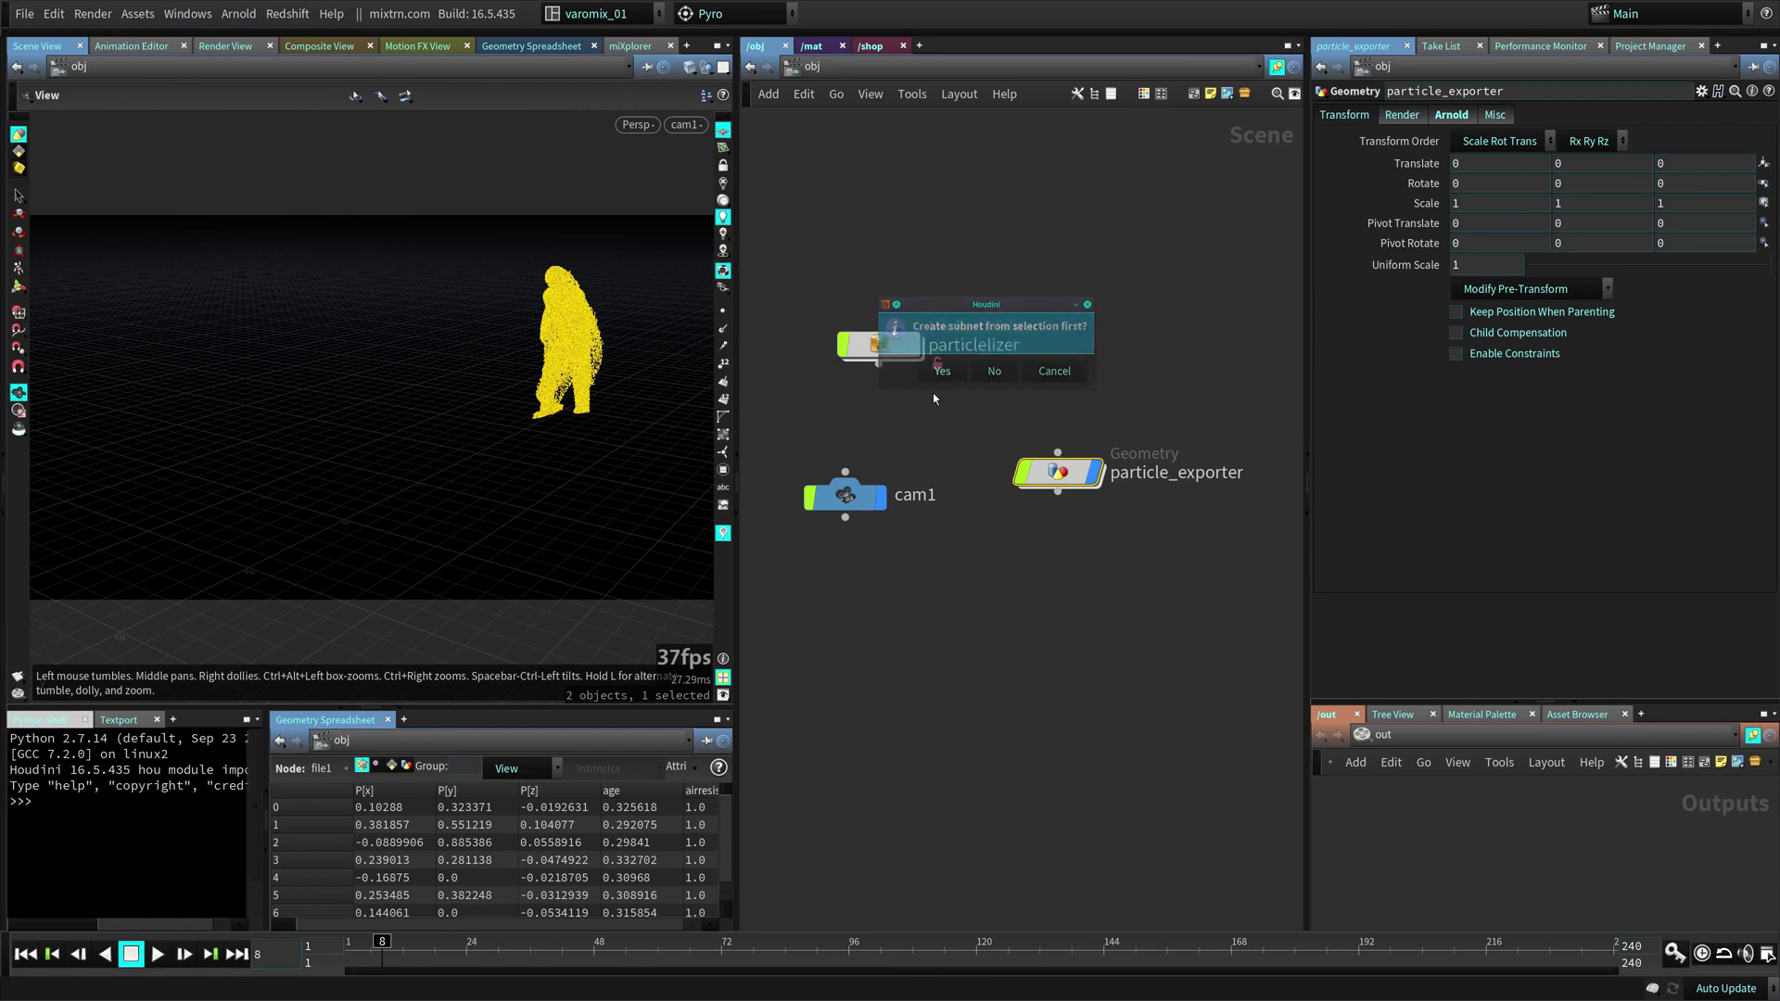
- Set the digital asset's operator name to mix_particleexporter
{"action": "double_click", "coordinate": [880, 516]}
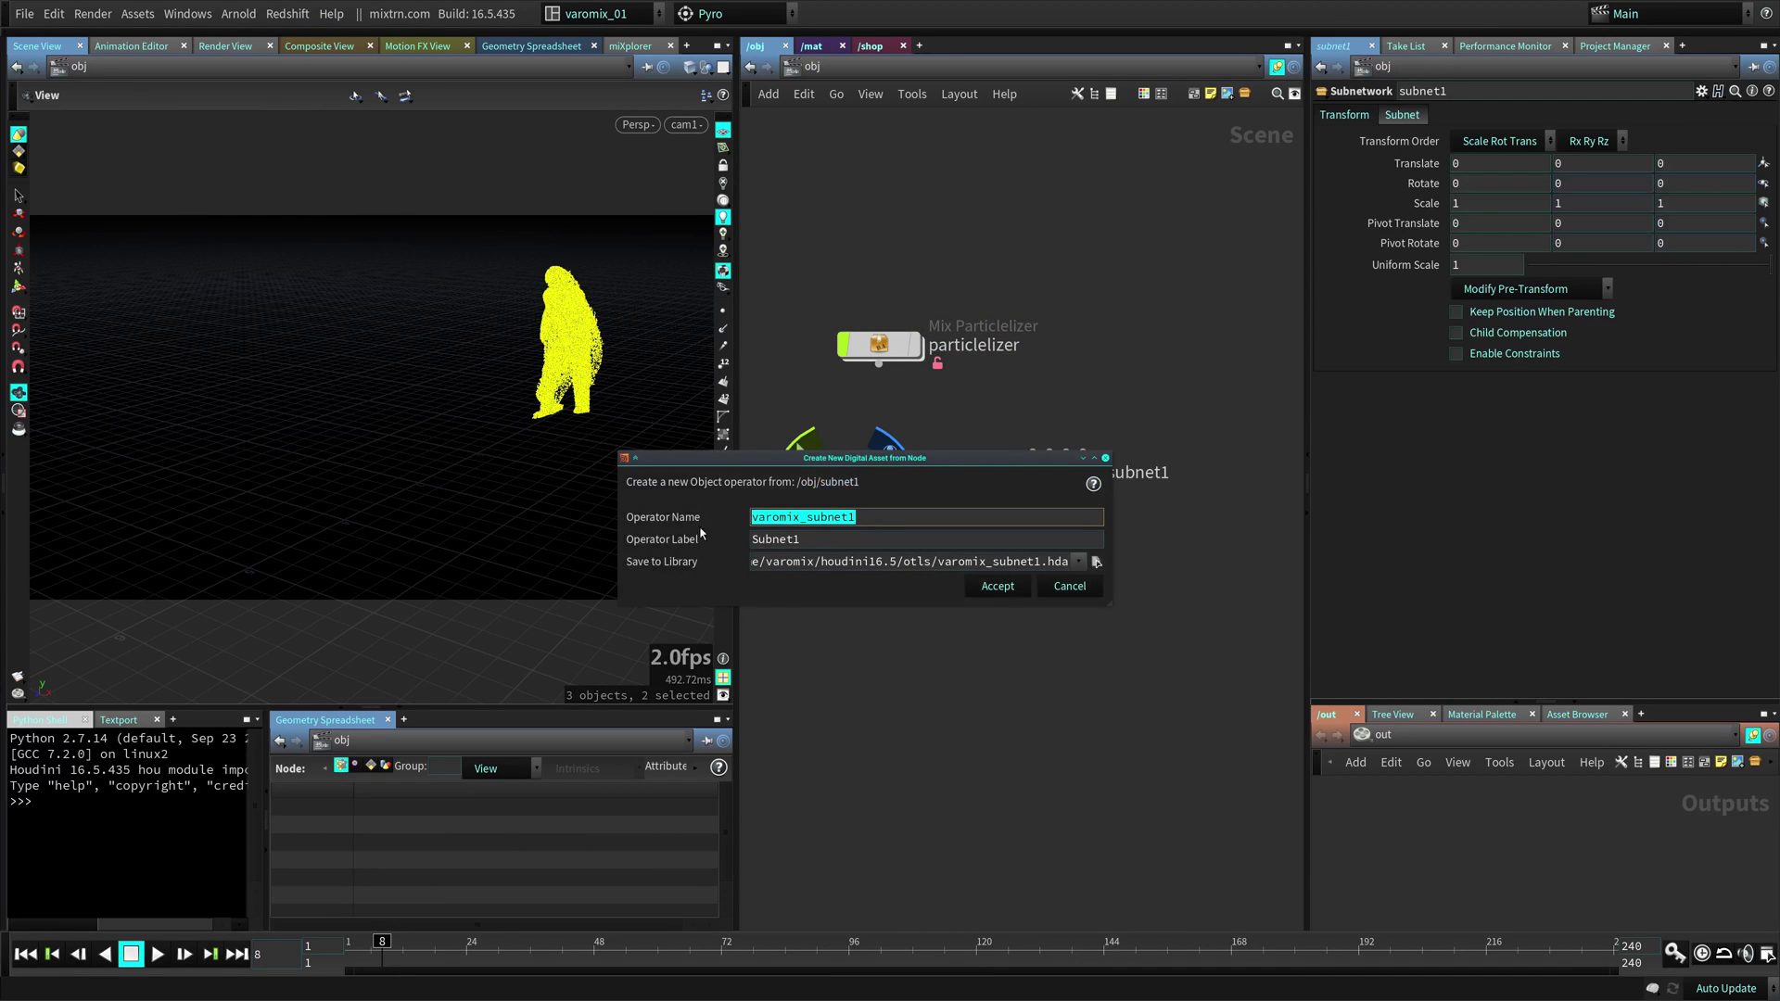
{"action": "type", "text": "mix_"}
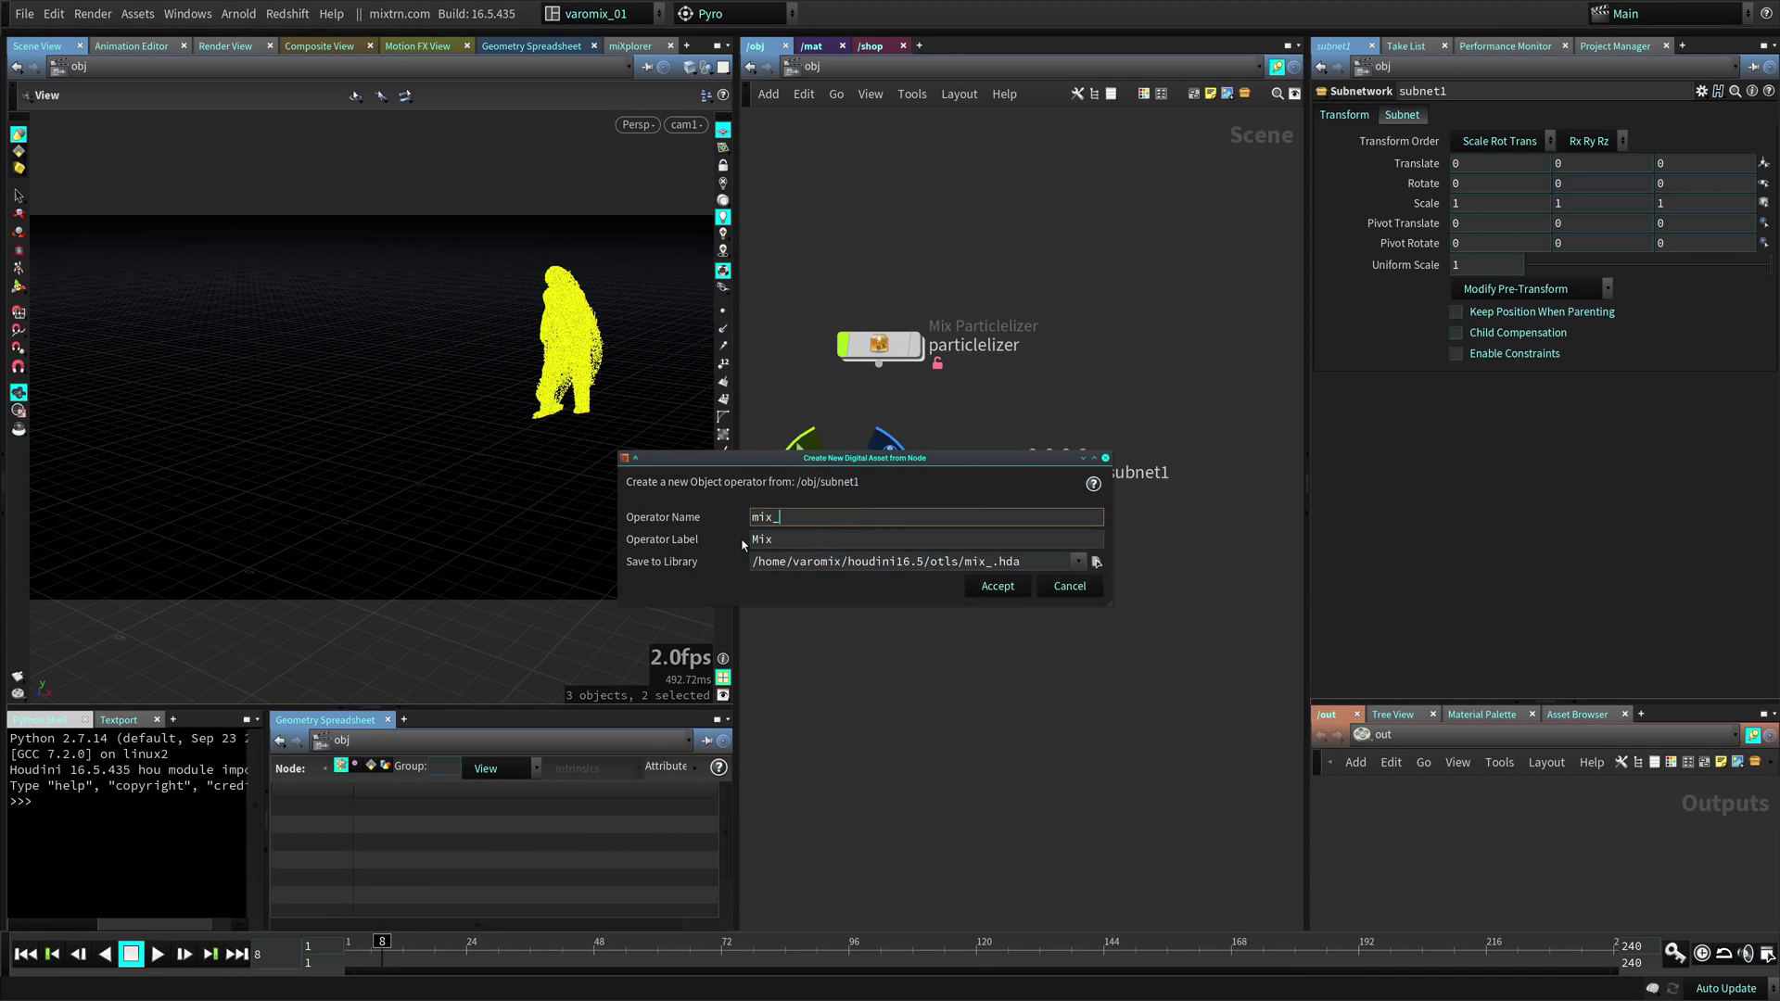
{"action": "type", "text": "particle"}
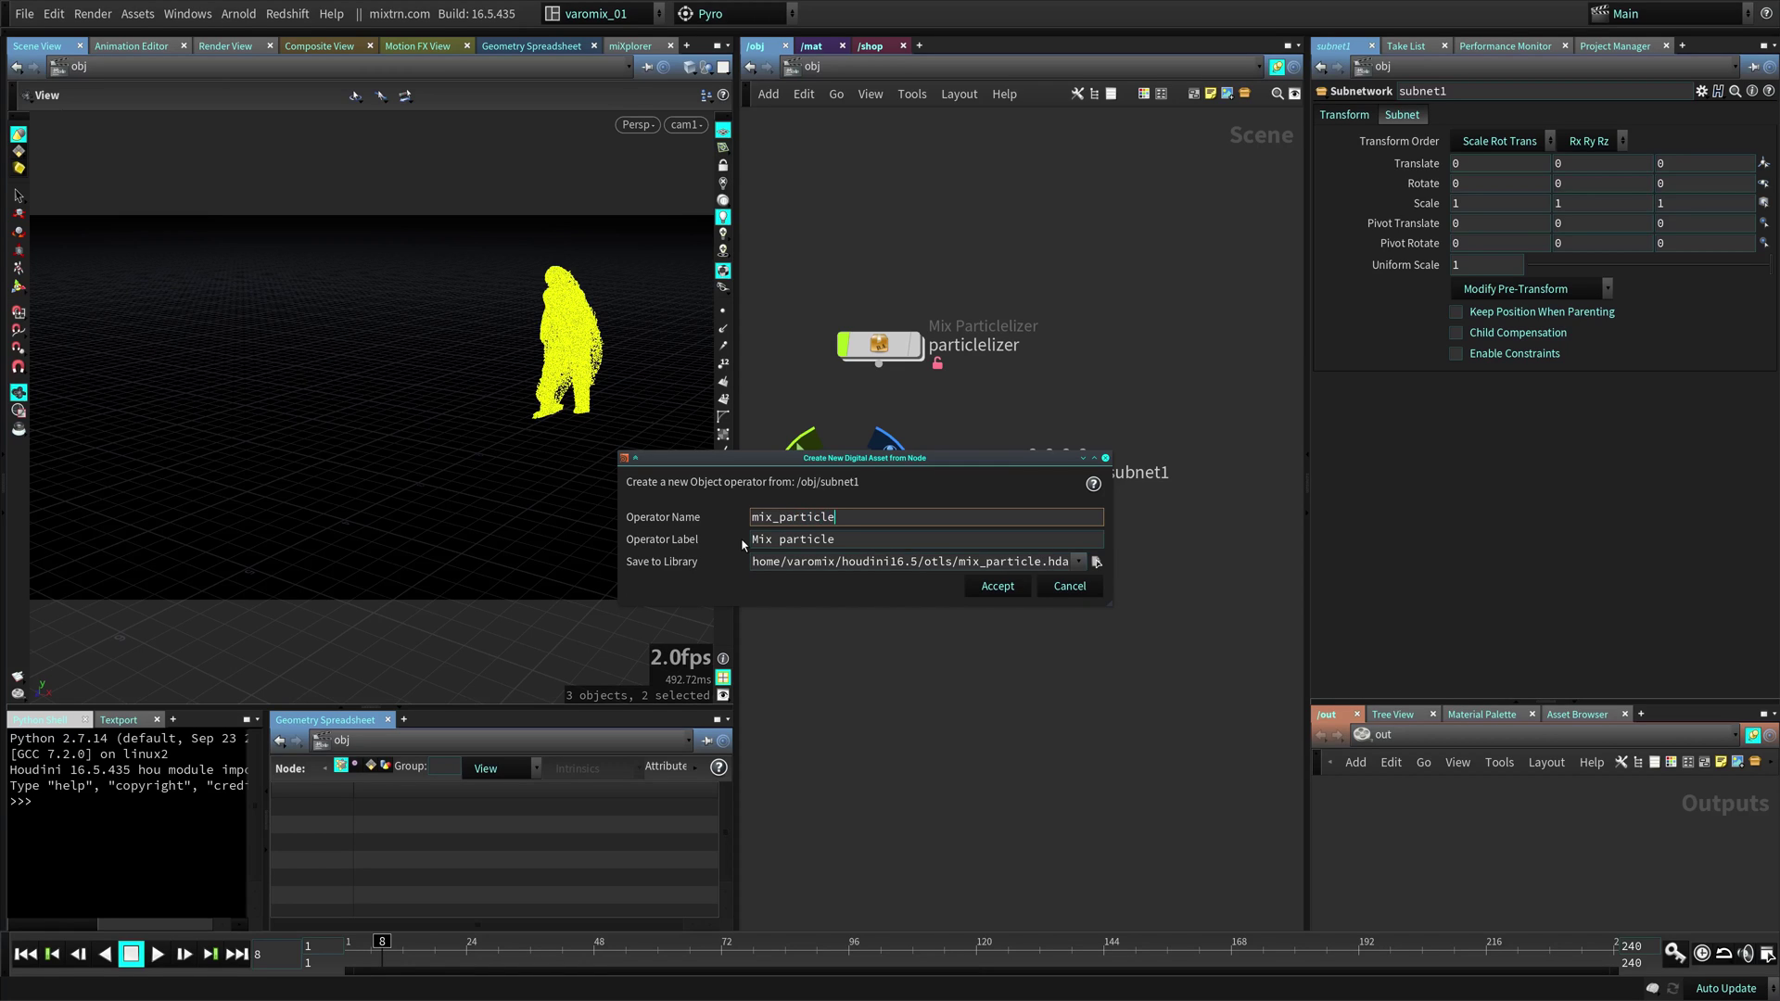
{"action": "type", "text": "exporter"}
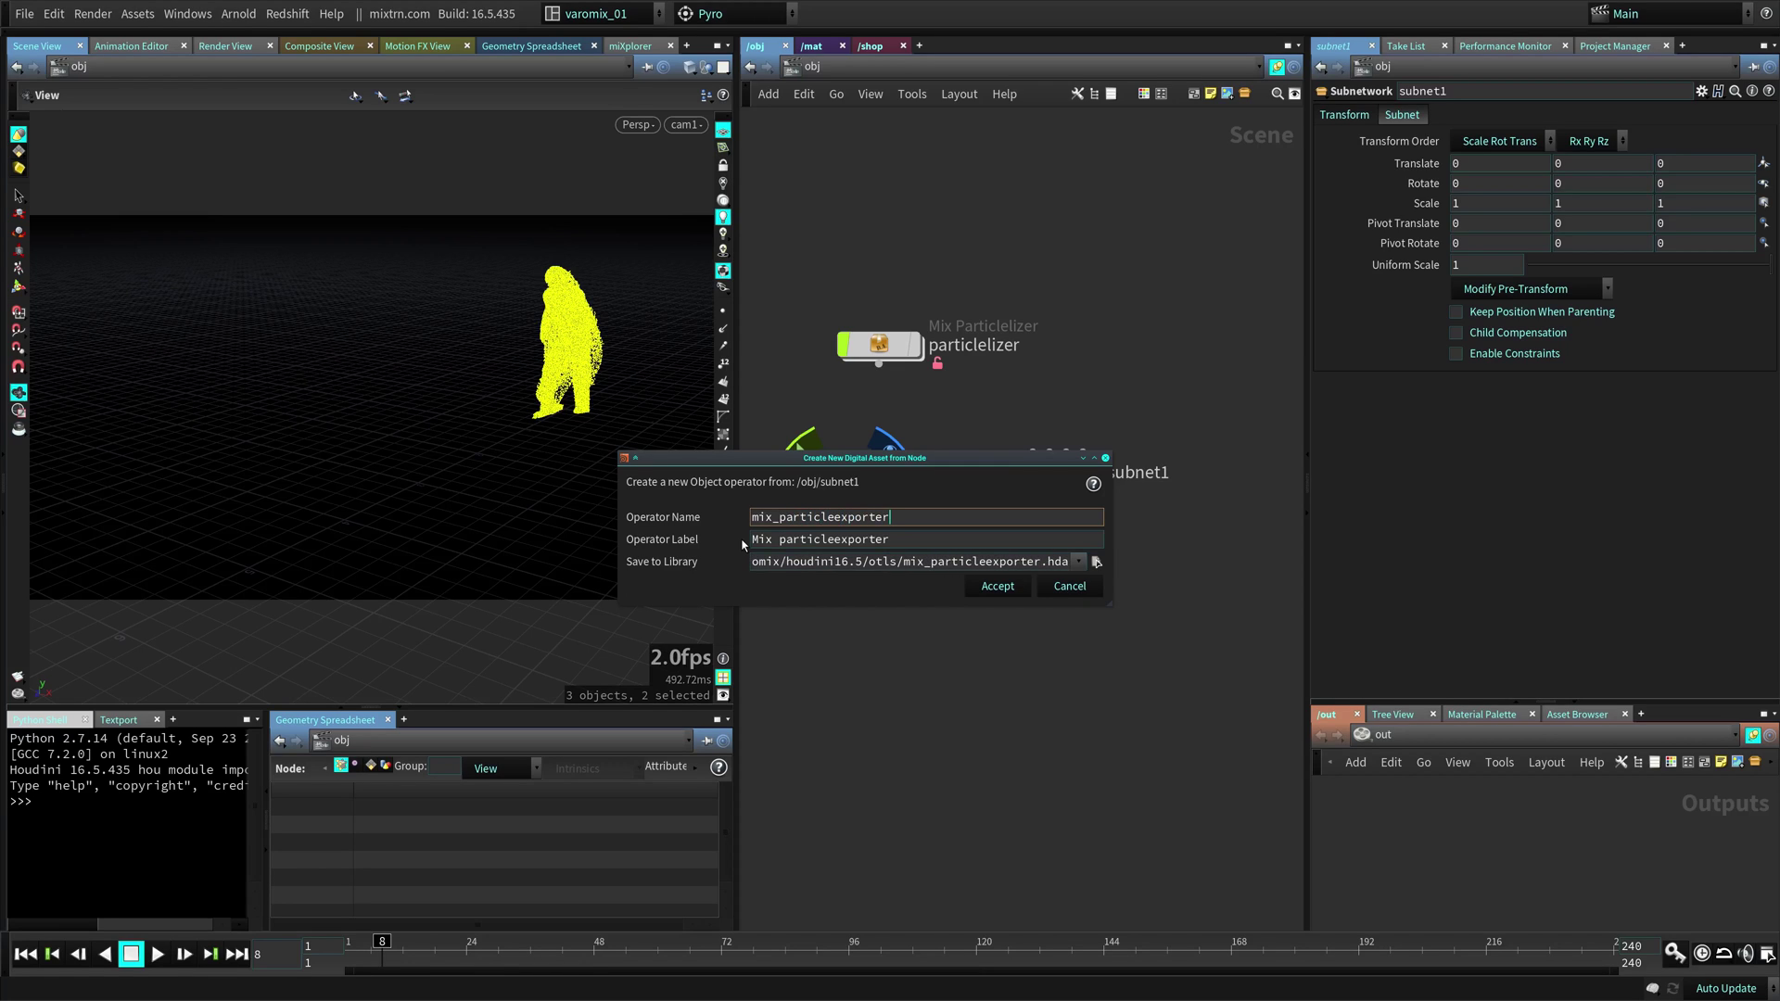
- Save the new digital asset's library as mix_particleexporter.hda in $JOB/hda and create the asset
{"action": "left_click", "coordinate": [1096, 561]}
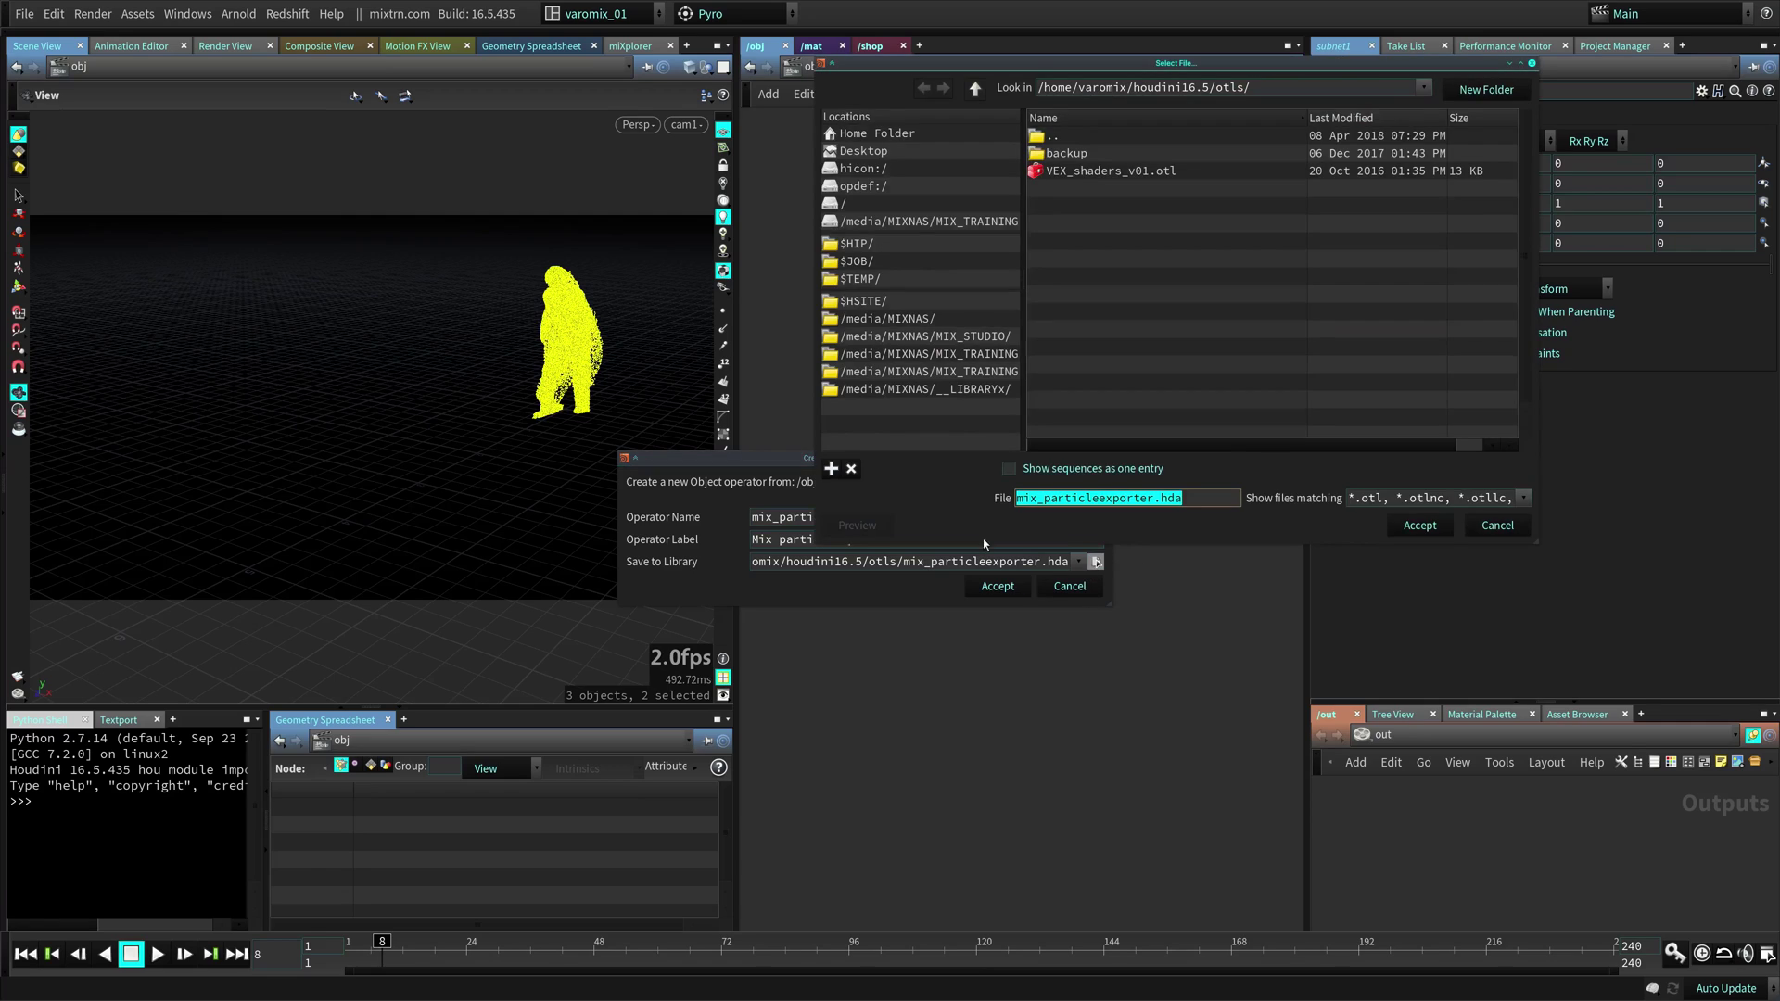
{"action": "left_click", "coordinate": [859, 262]}
{"action": "double_click", "coordinate": [1074, 312]}
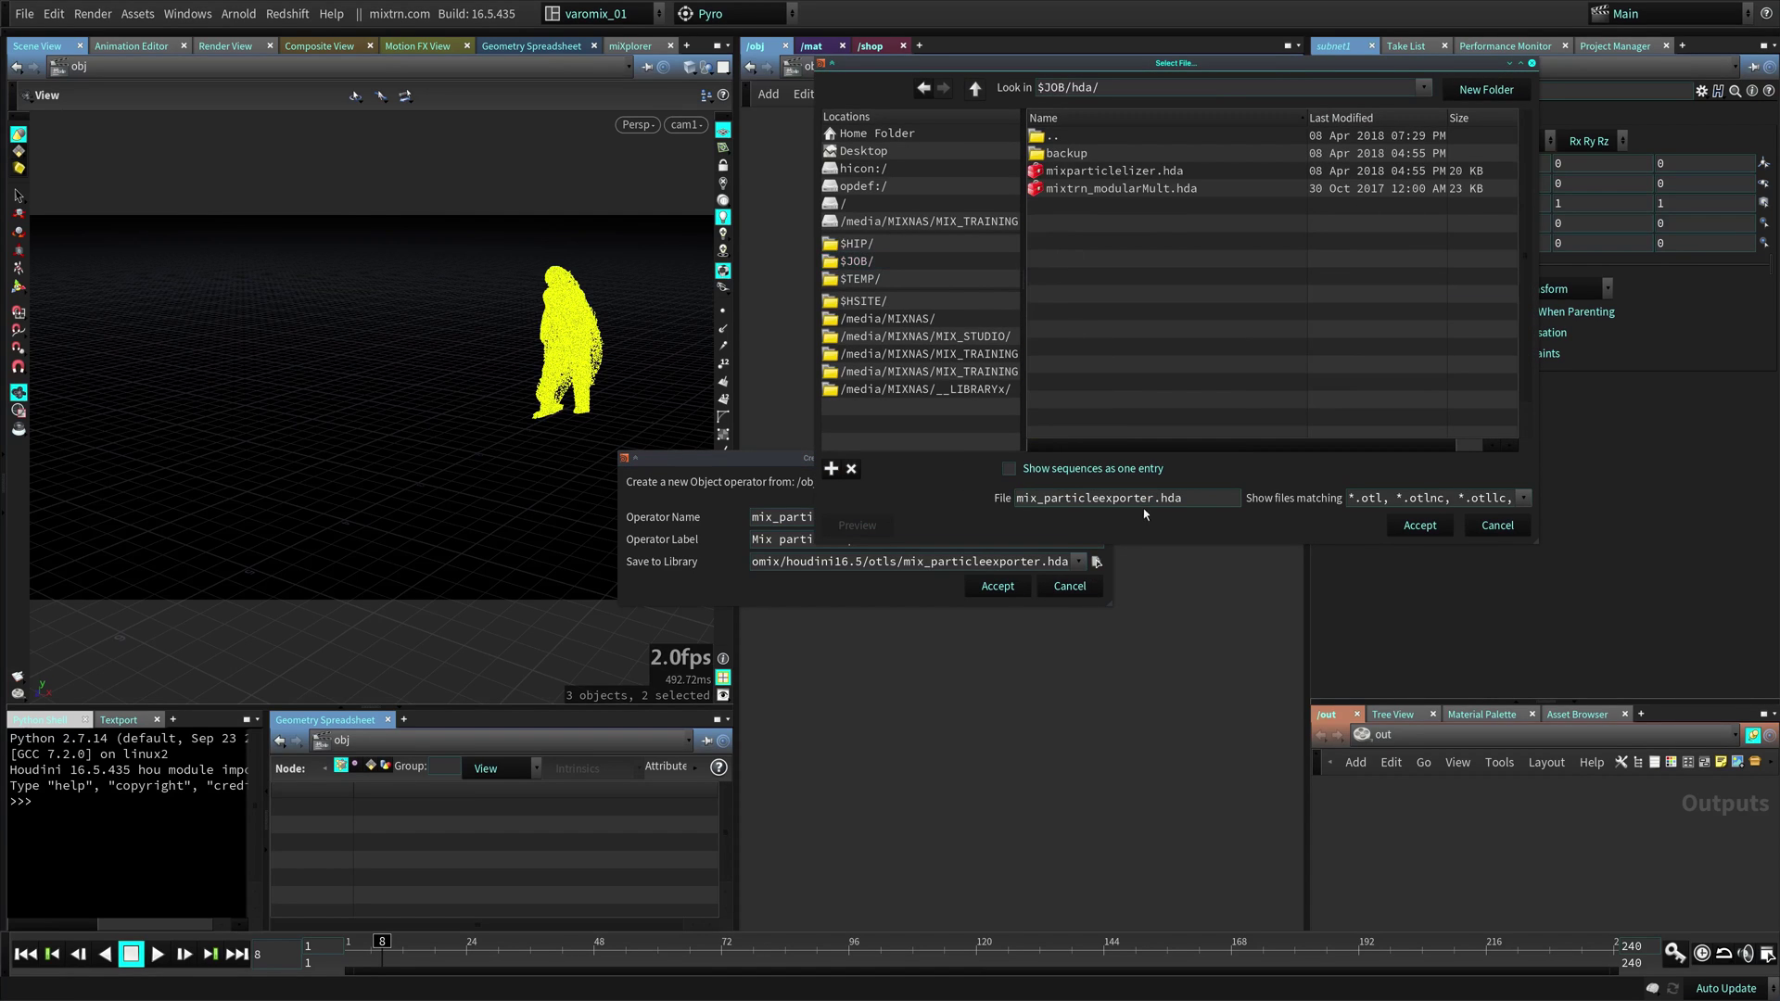
{"action": "left_click", "coordinate": [1420, 526]}
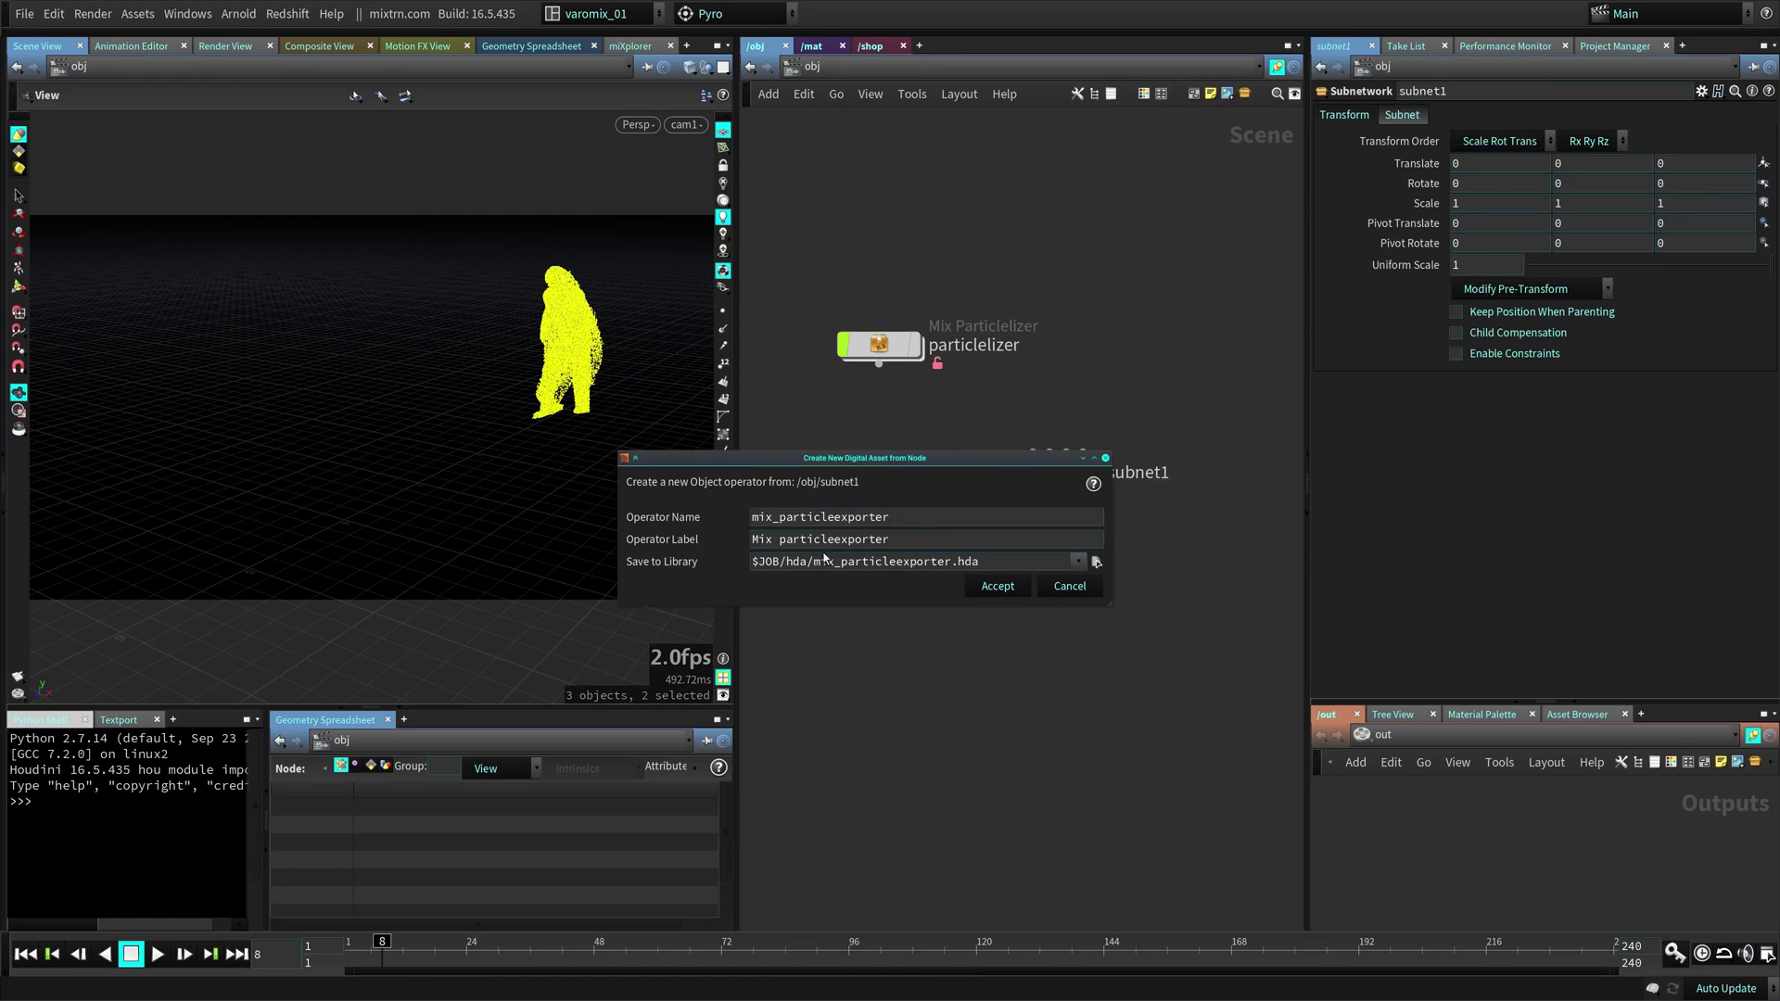
{"action": "triple_click", "coordinate": [992, 563]}
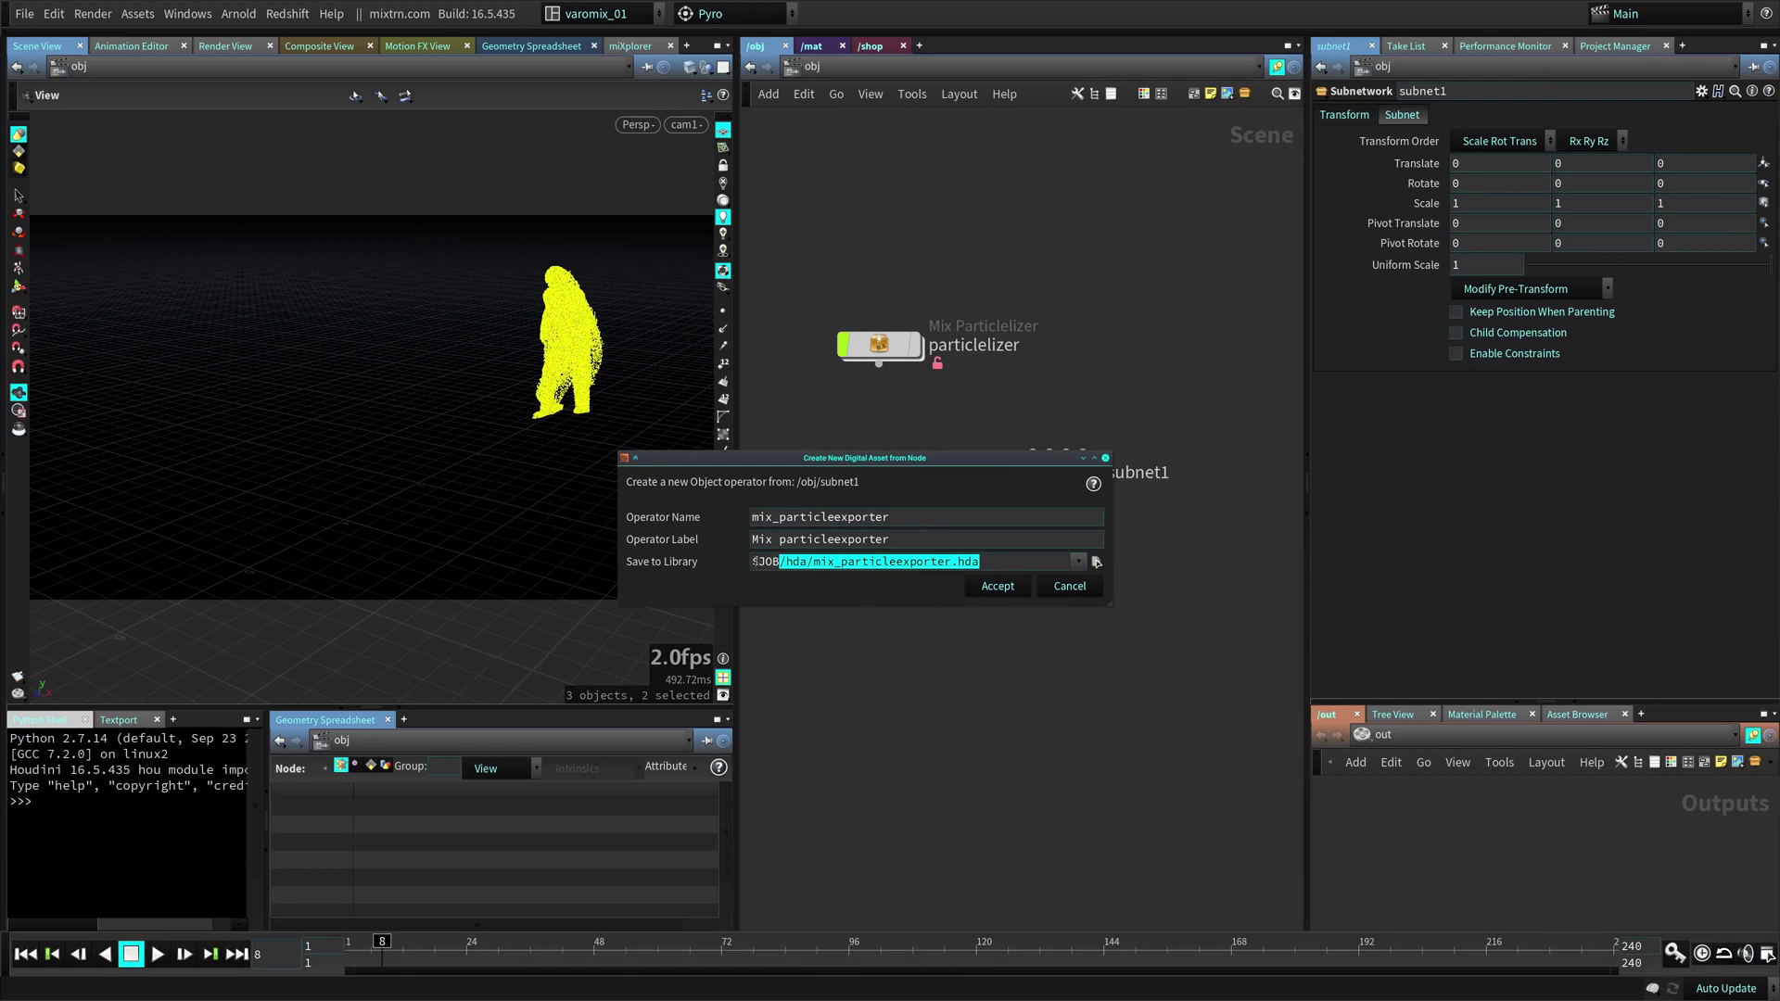
{"action": "left_click", "coordinate": [997, 587]}
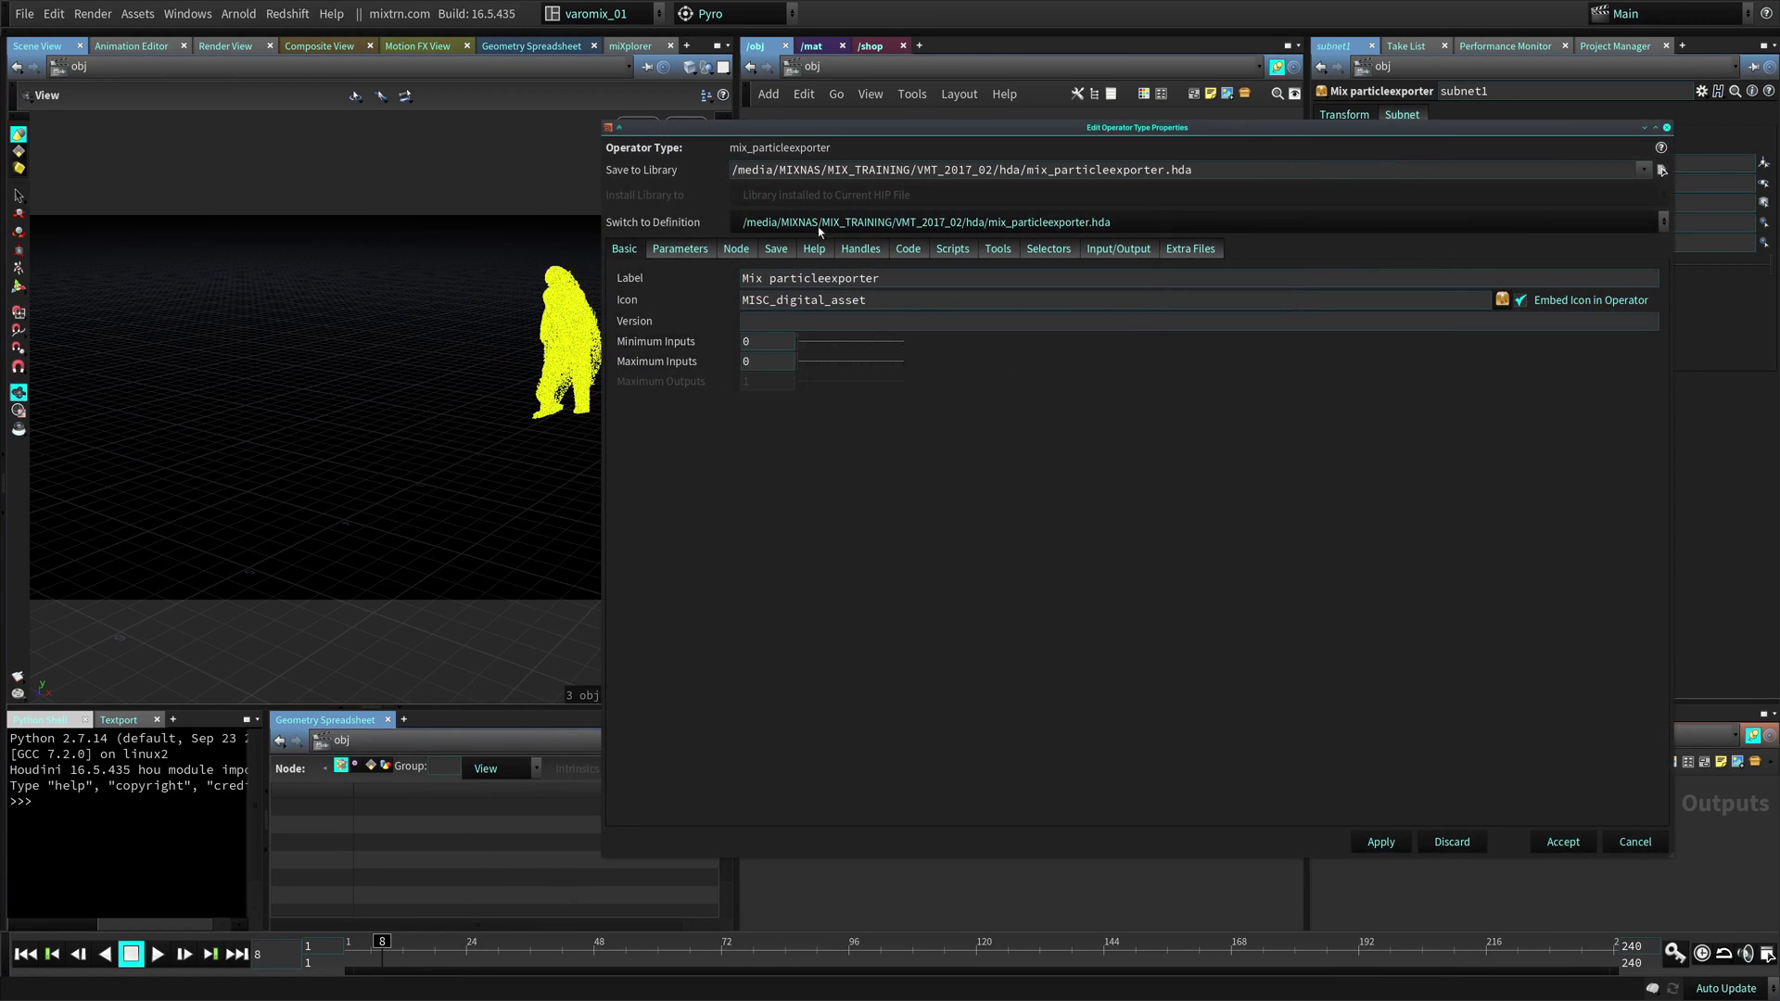
- Promote the Geometry File and Reload Geometry parameters of file1 inside particle_exporter to the asset's interface
{"action": "left_click", "coordinate": [679, 249]}
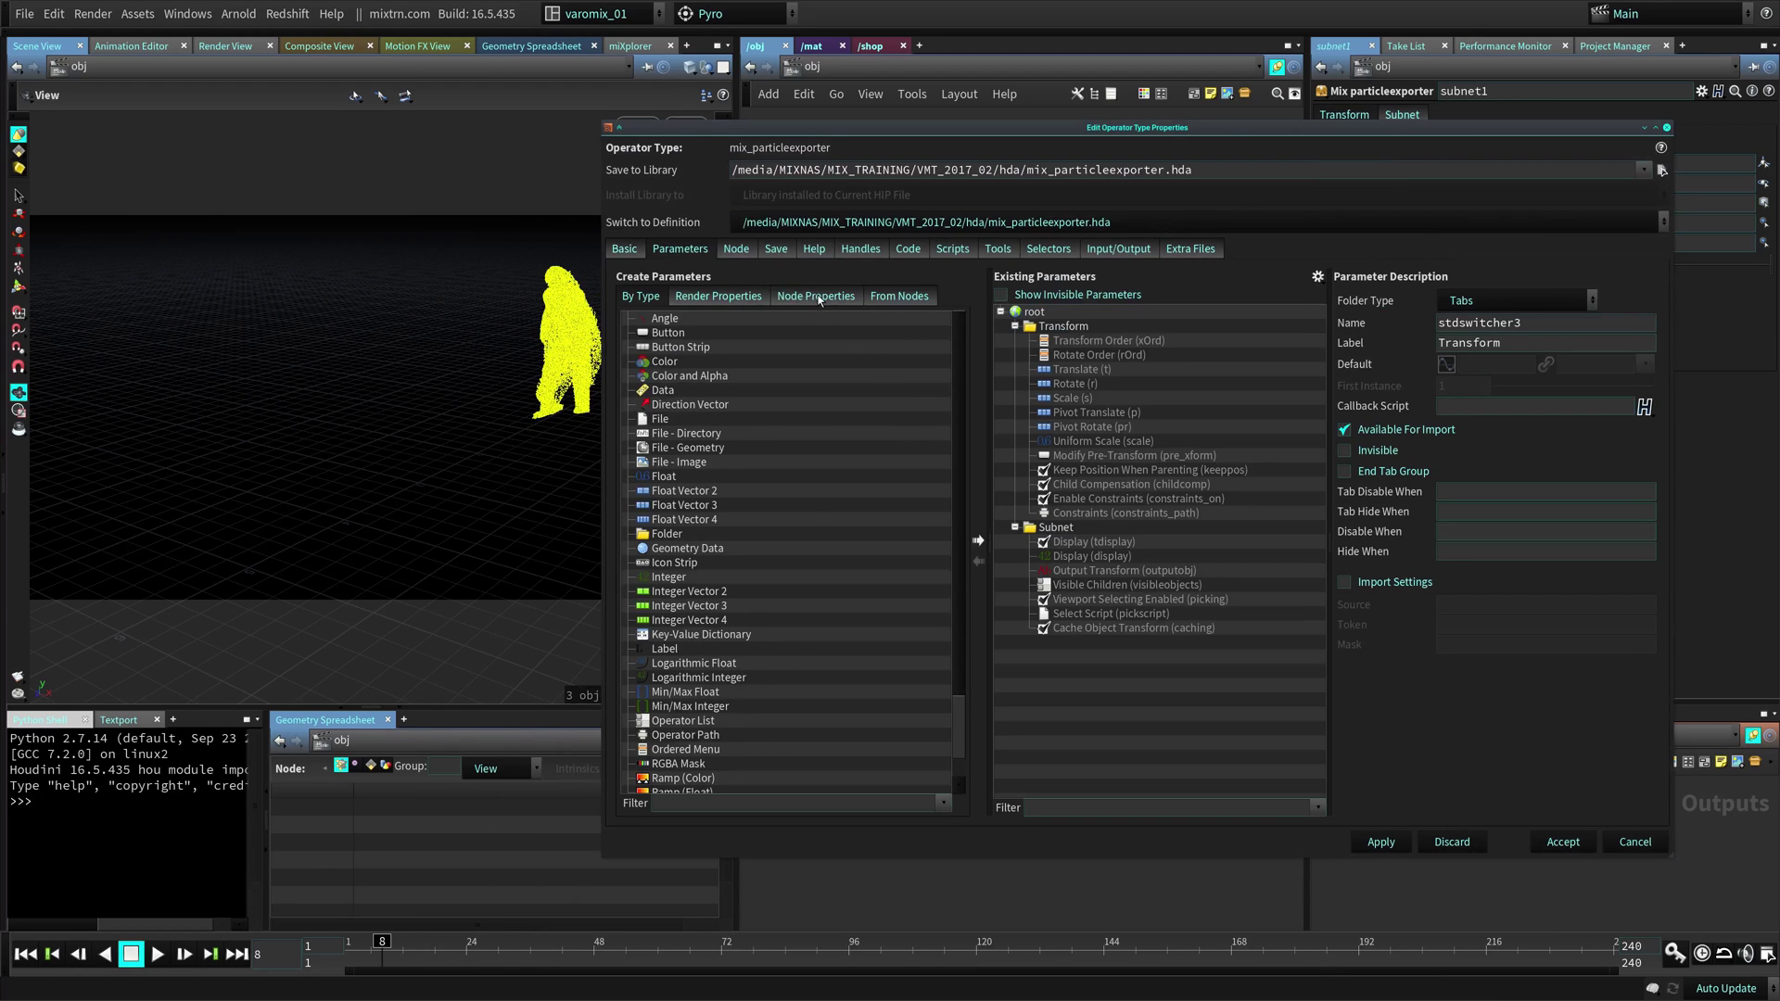
{"action": "left_click", "coordinate": [817, 297]}
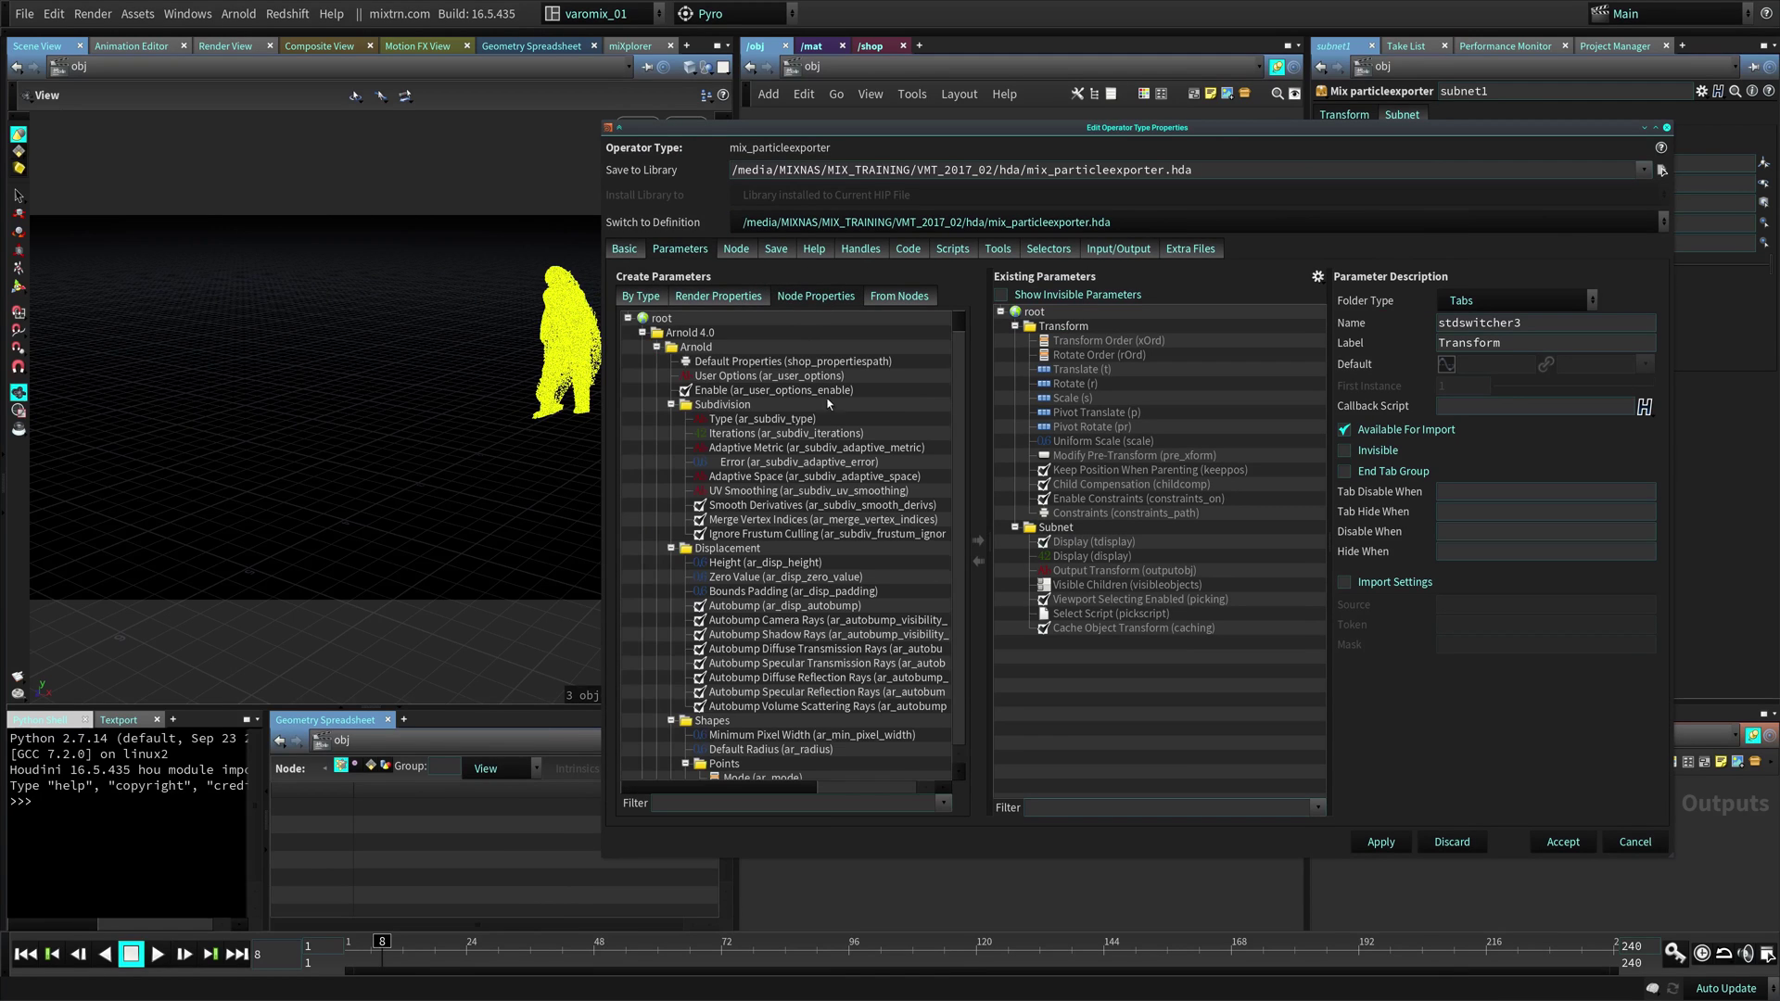
{"action": "left_click", "coordinate": [894, 297]}
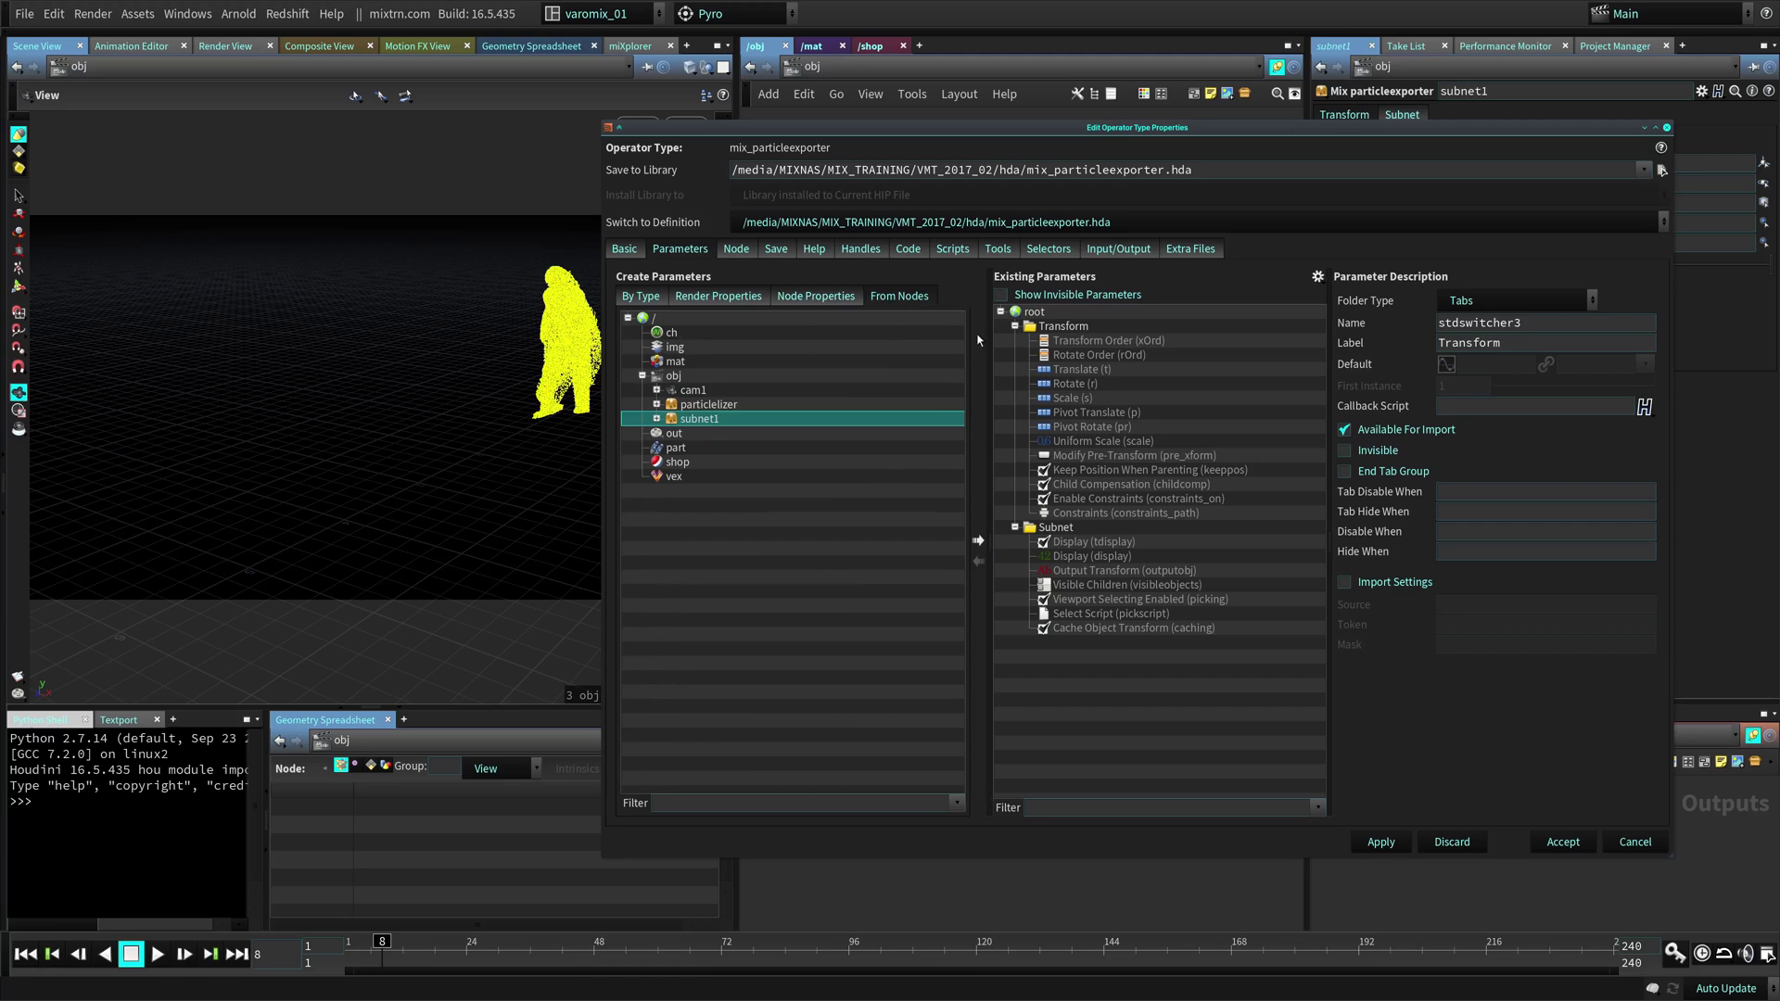
{"action": "left_click", "coordinate": [657, 418]}
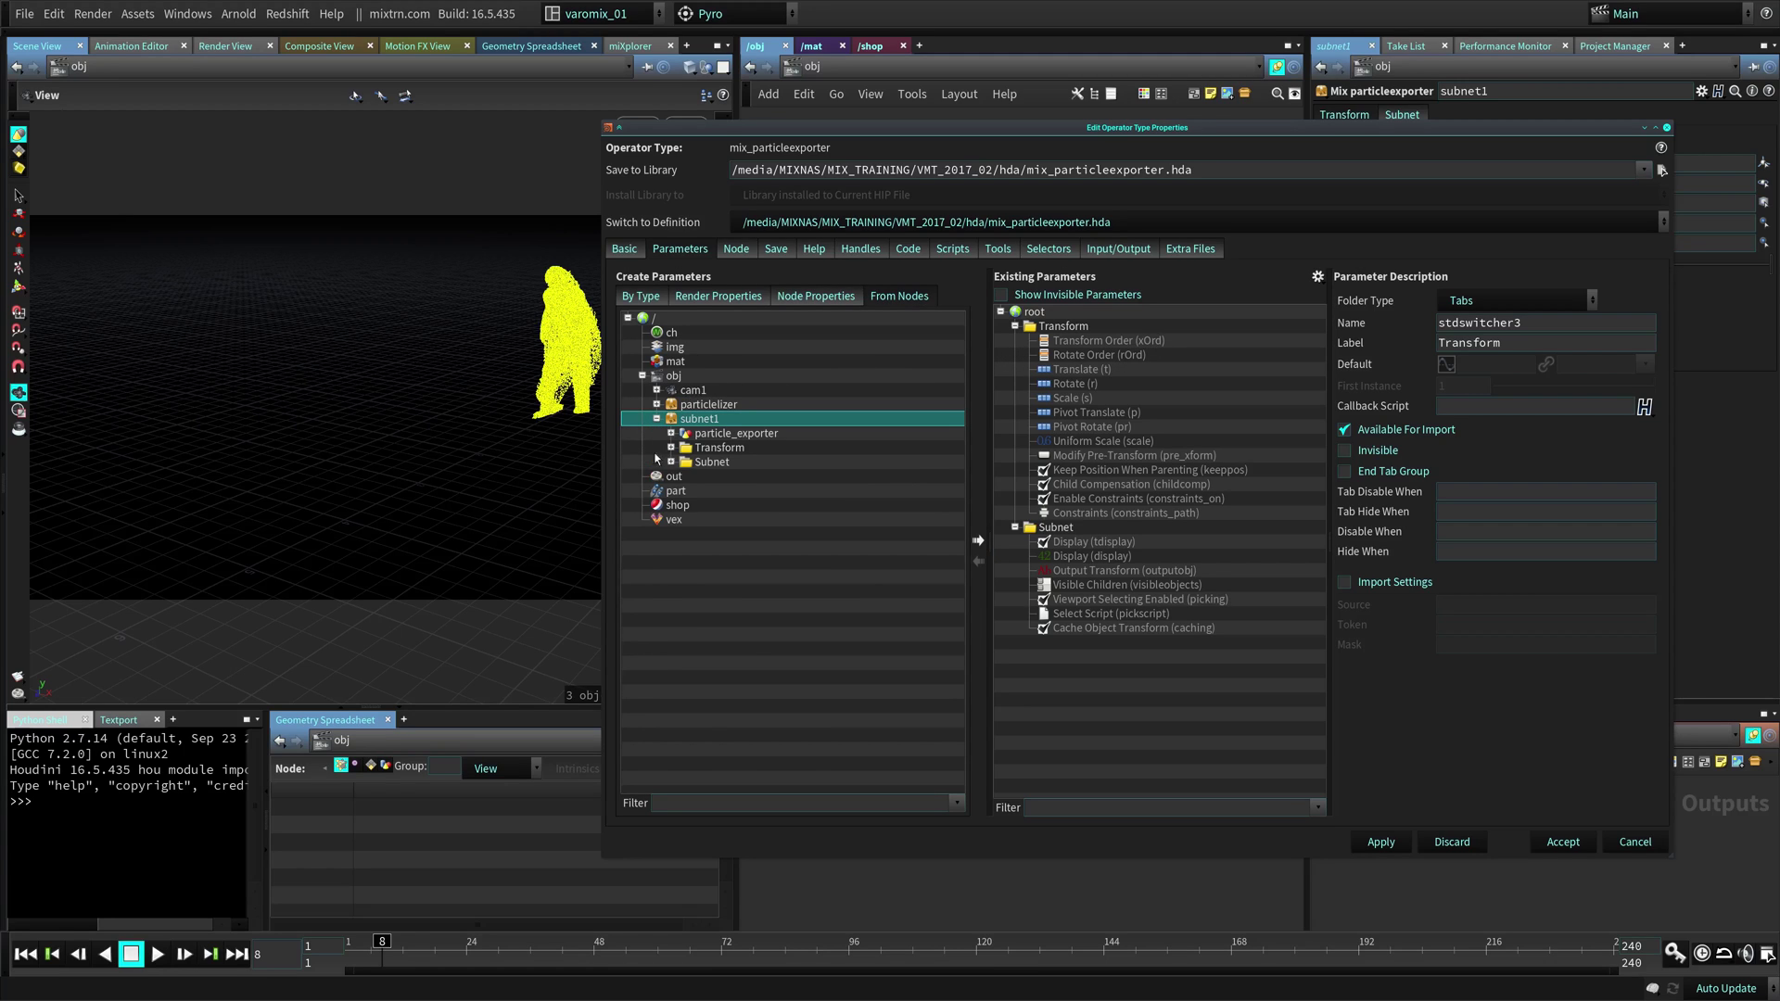
{"action": "left_click", "coordinate": [671, 433]}
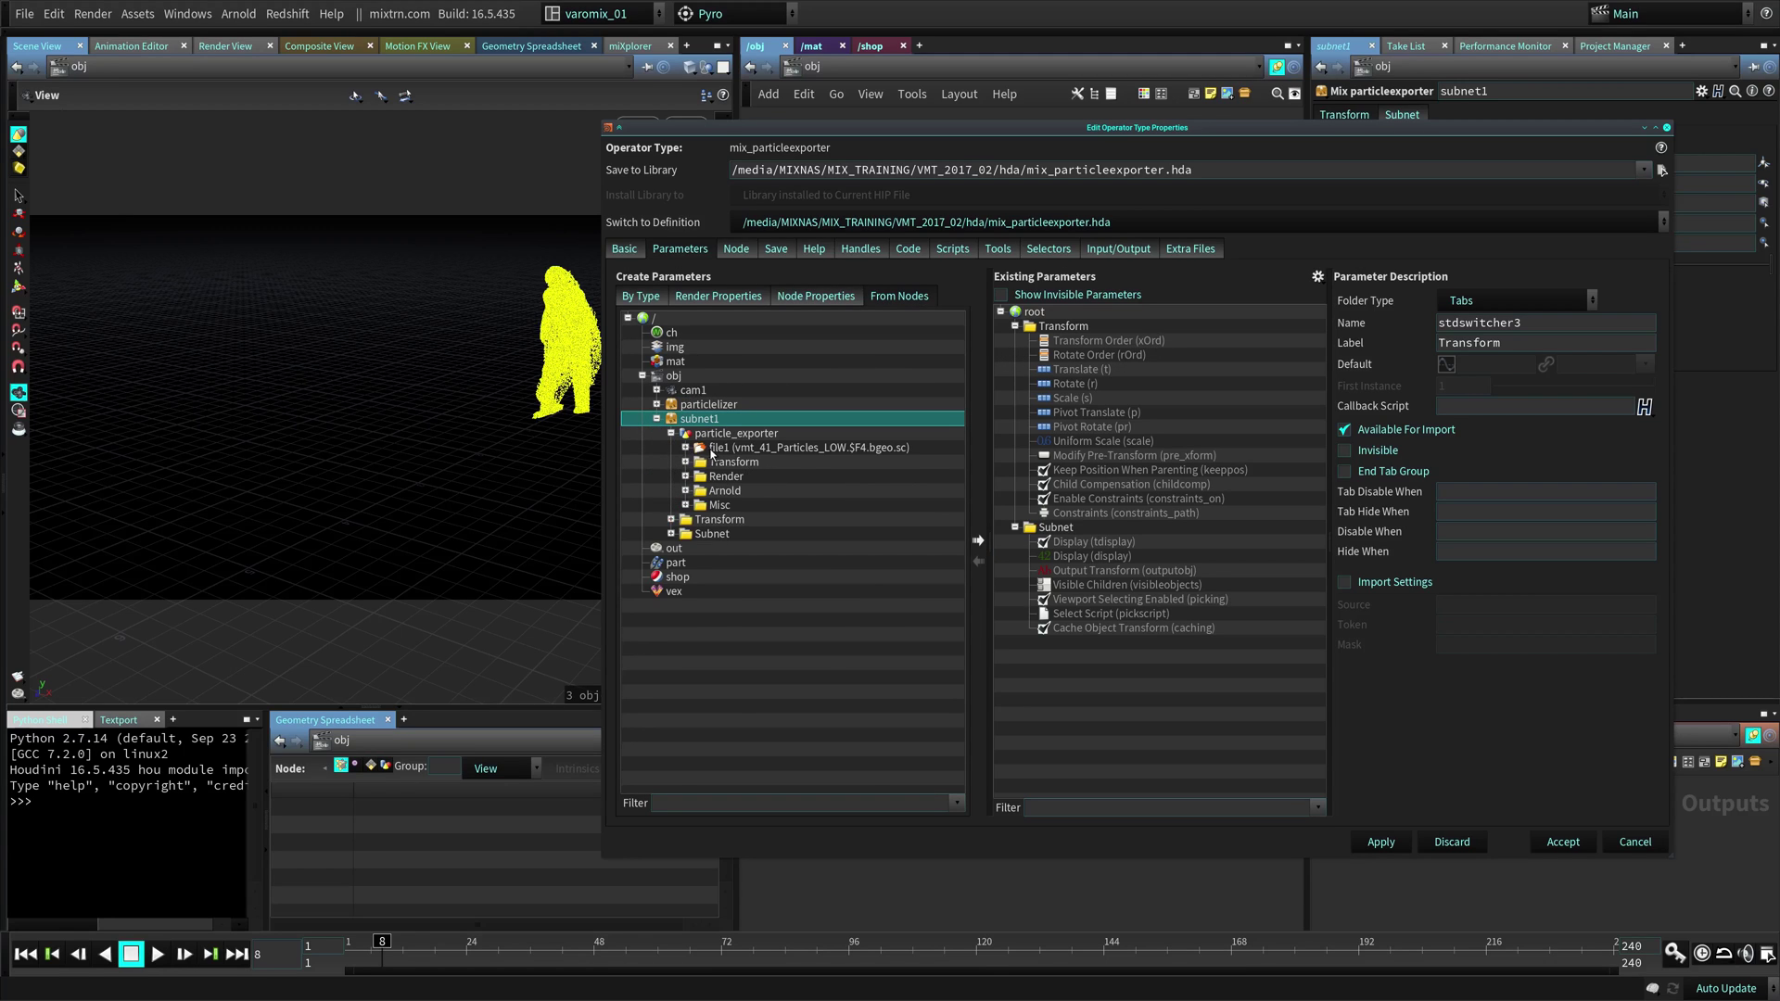
{"action": "left_click", "coordinate": [685, 448]}
{"action": "left_click", "coordinate": [787, 450]}
{"action": "left_click_drag", "start_coordinate": [1211, 402], "coordinate": [893, 386], "text": "alt"}
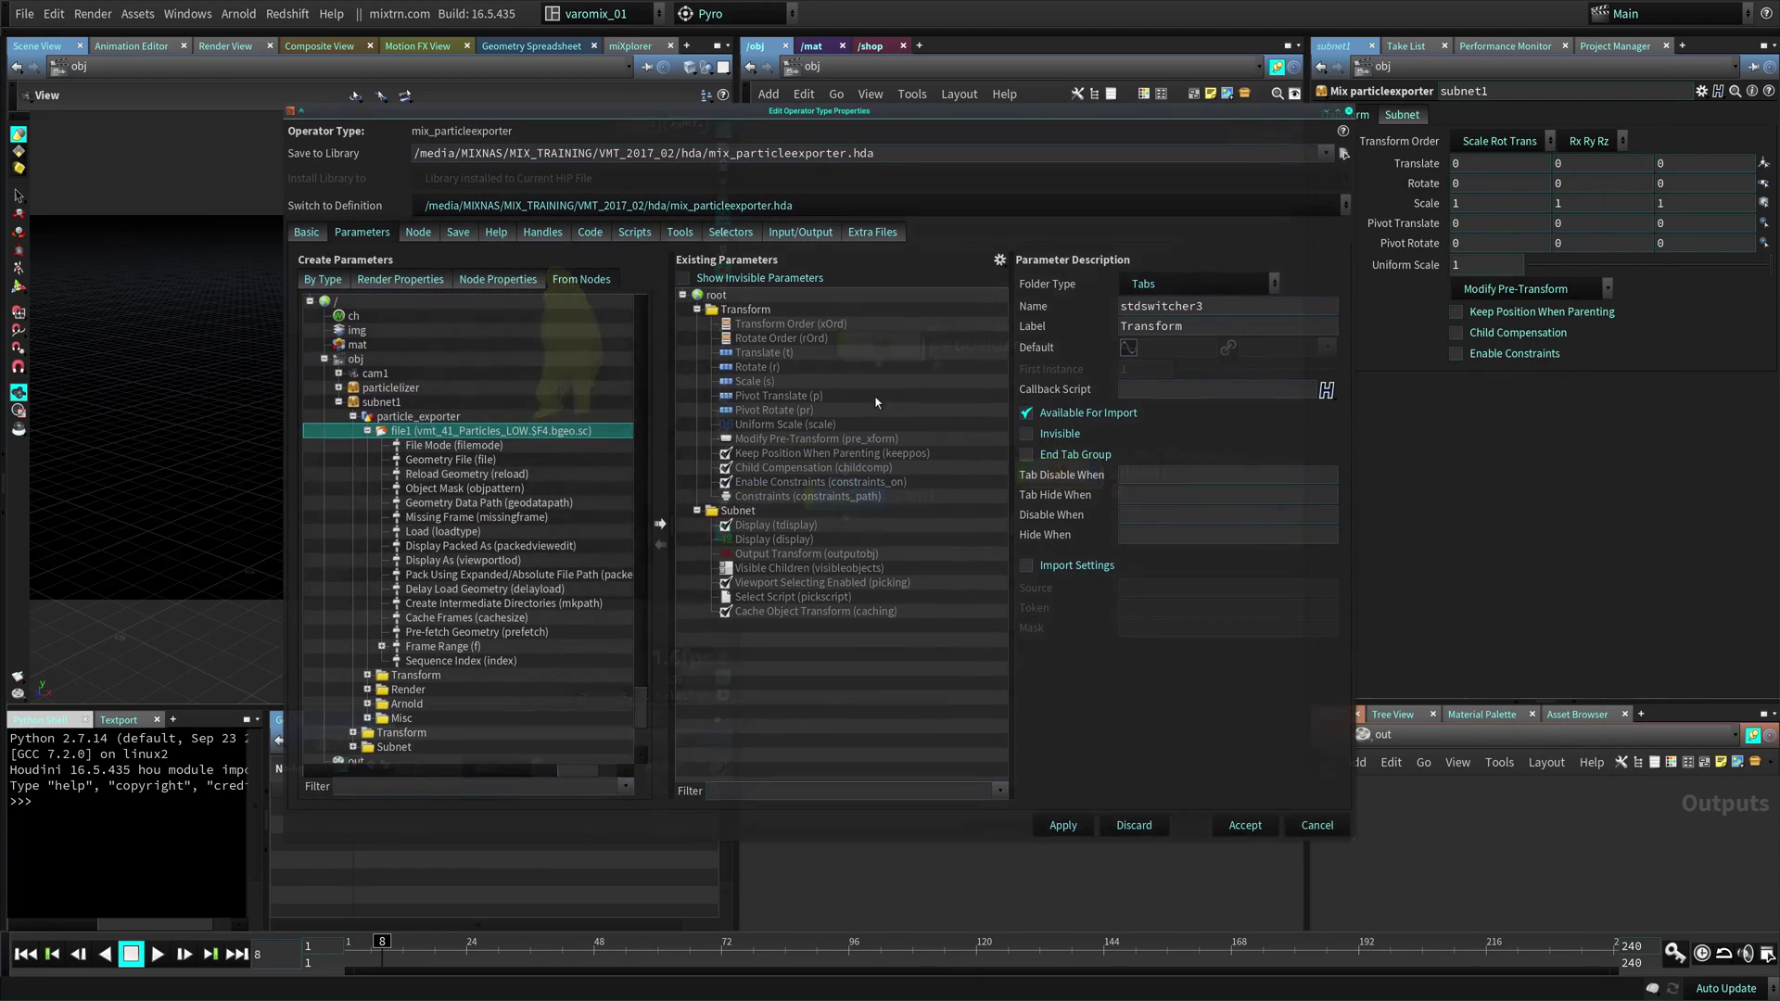
{"action": "left_click", "coordinate": [475, 446]}
{"action": "left_click", "coordinate": [466, 460]}
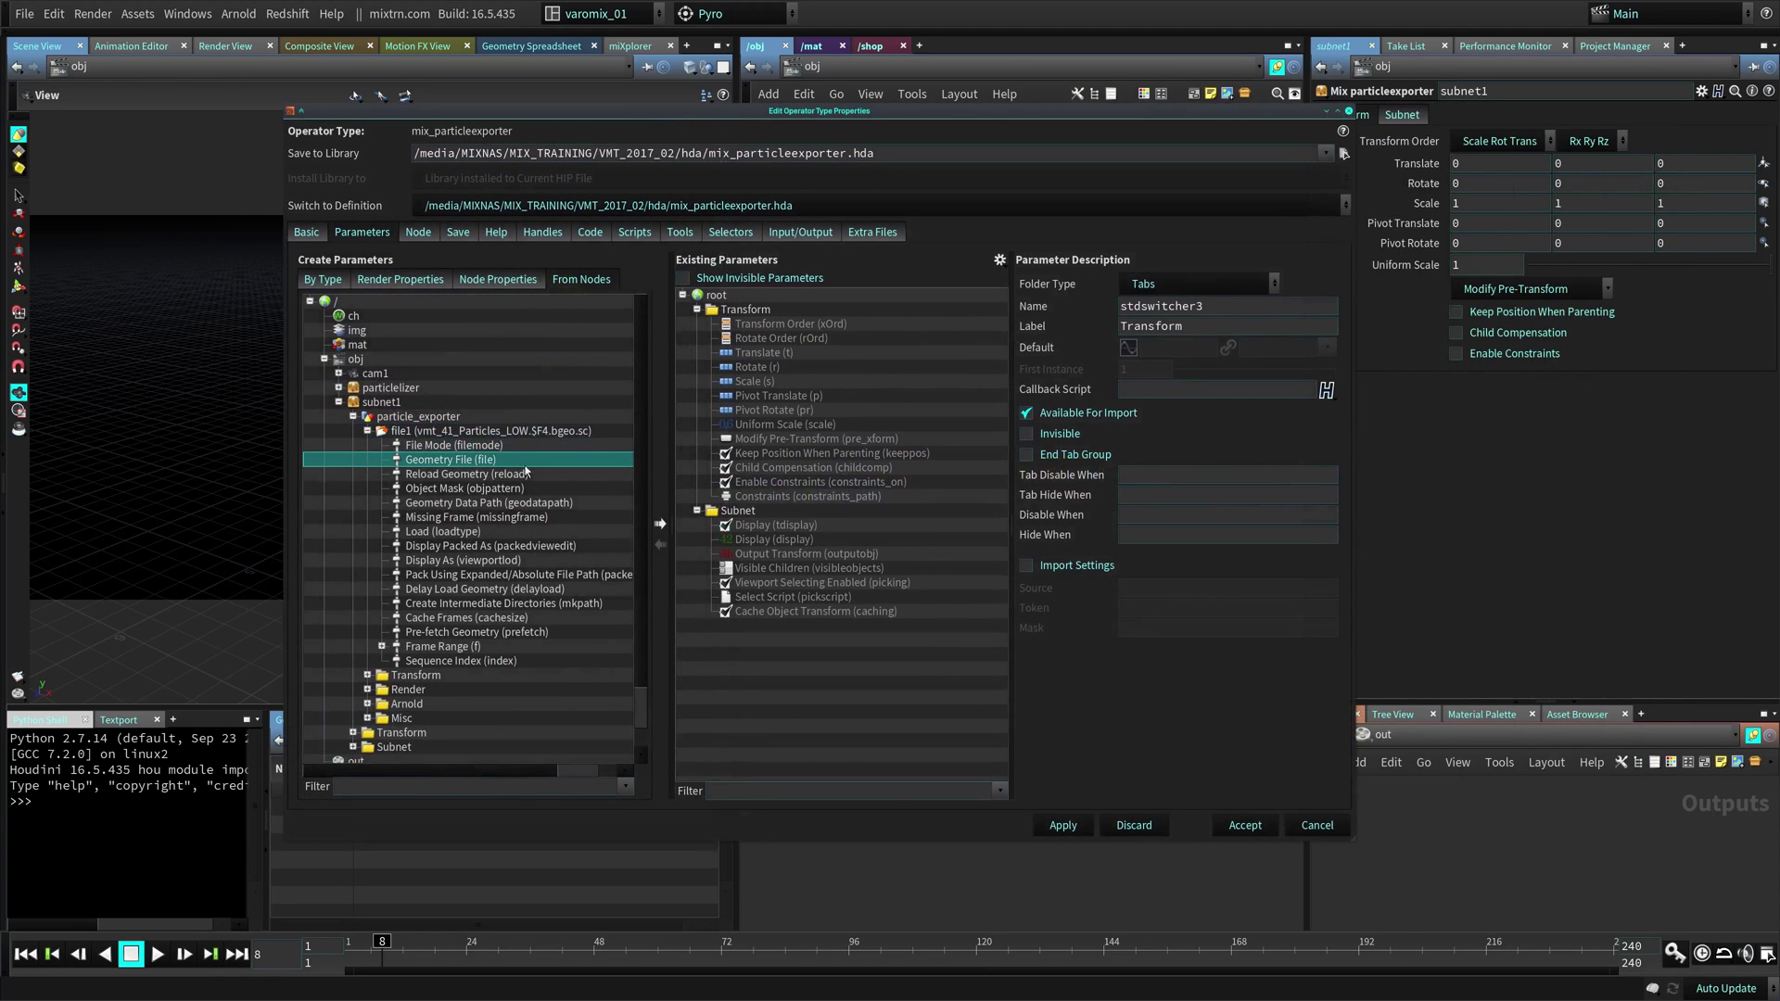
{"action": "left_click", "coordinate": [658, 523]}
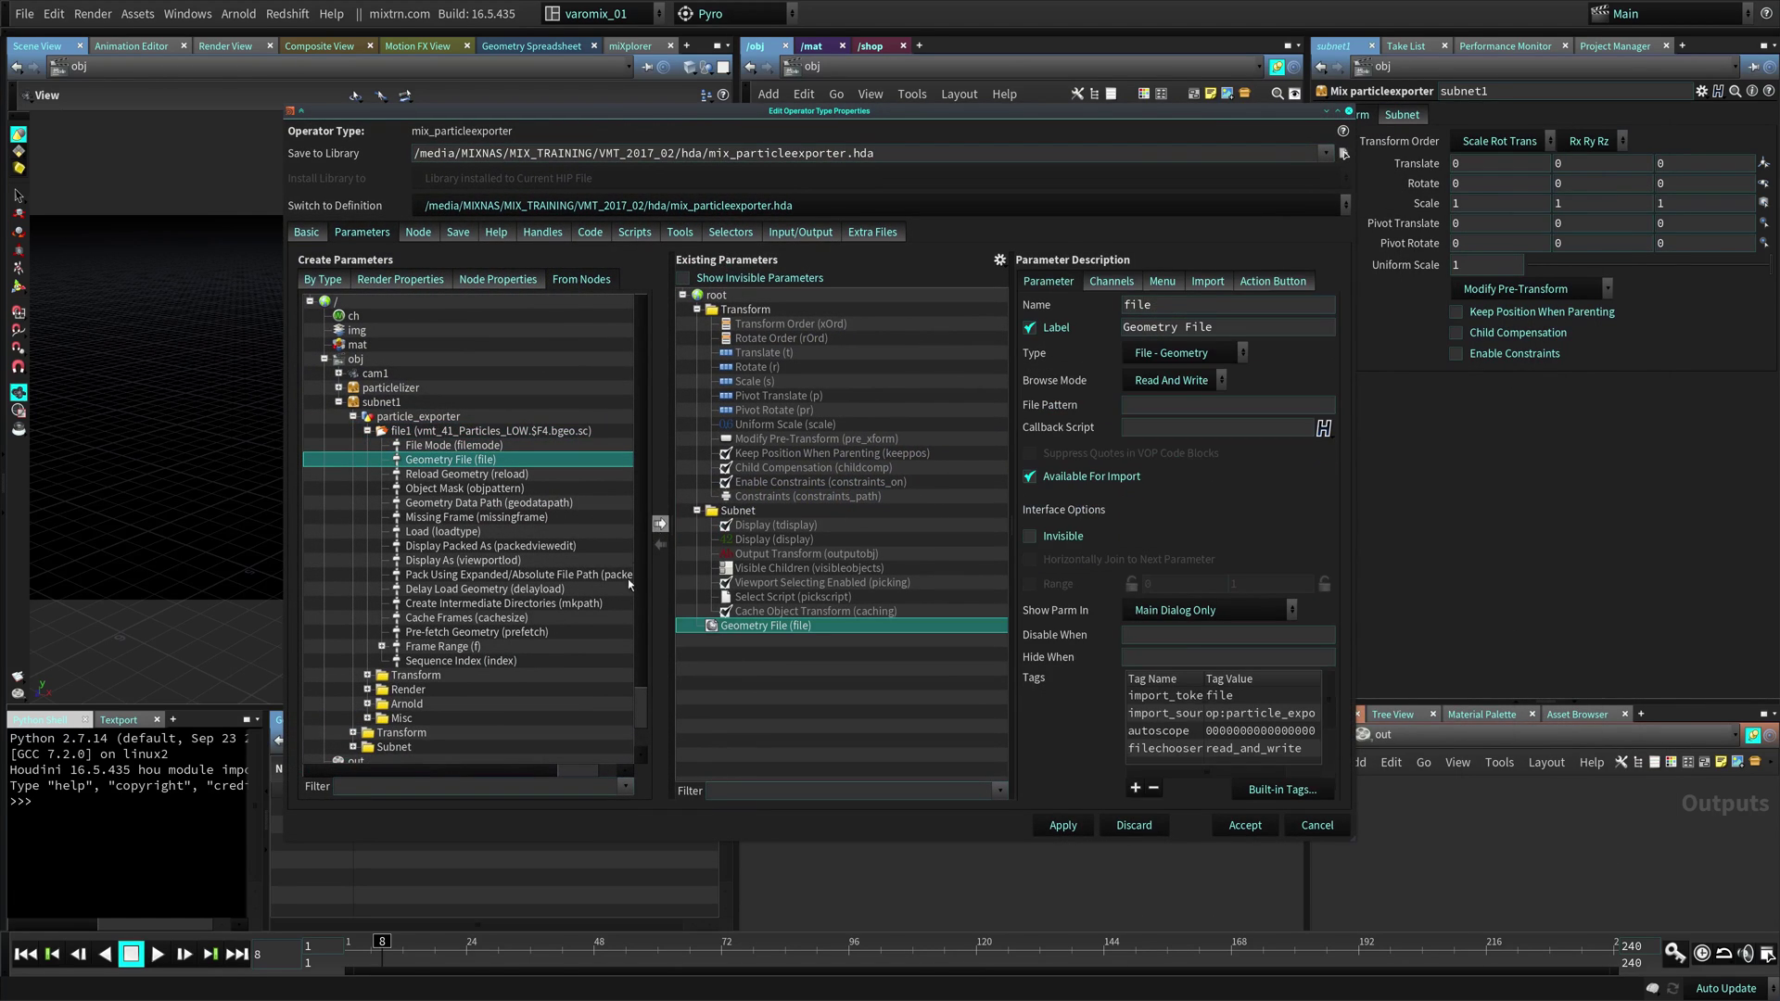
{"action": "left_click", "coordinate": [458, 474]}
{"action": "left_click", "coordinate": [659, 524]}
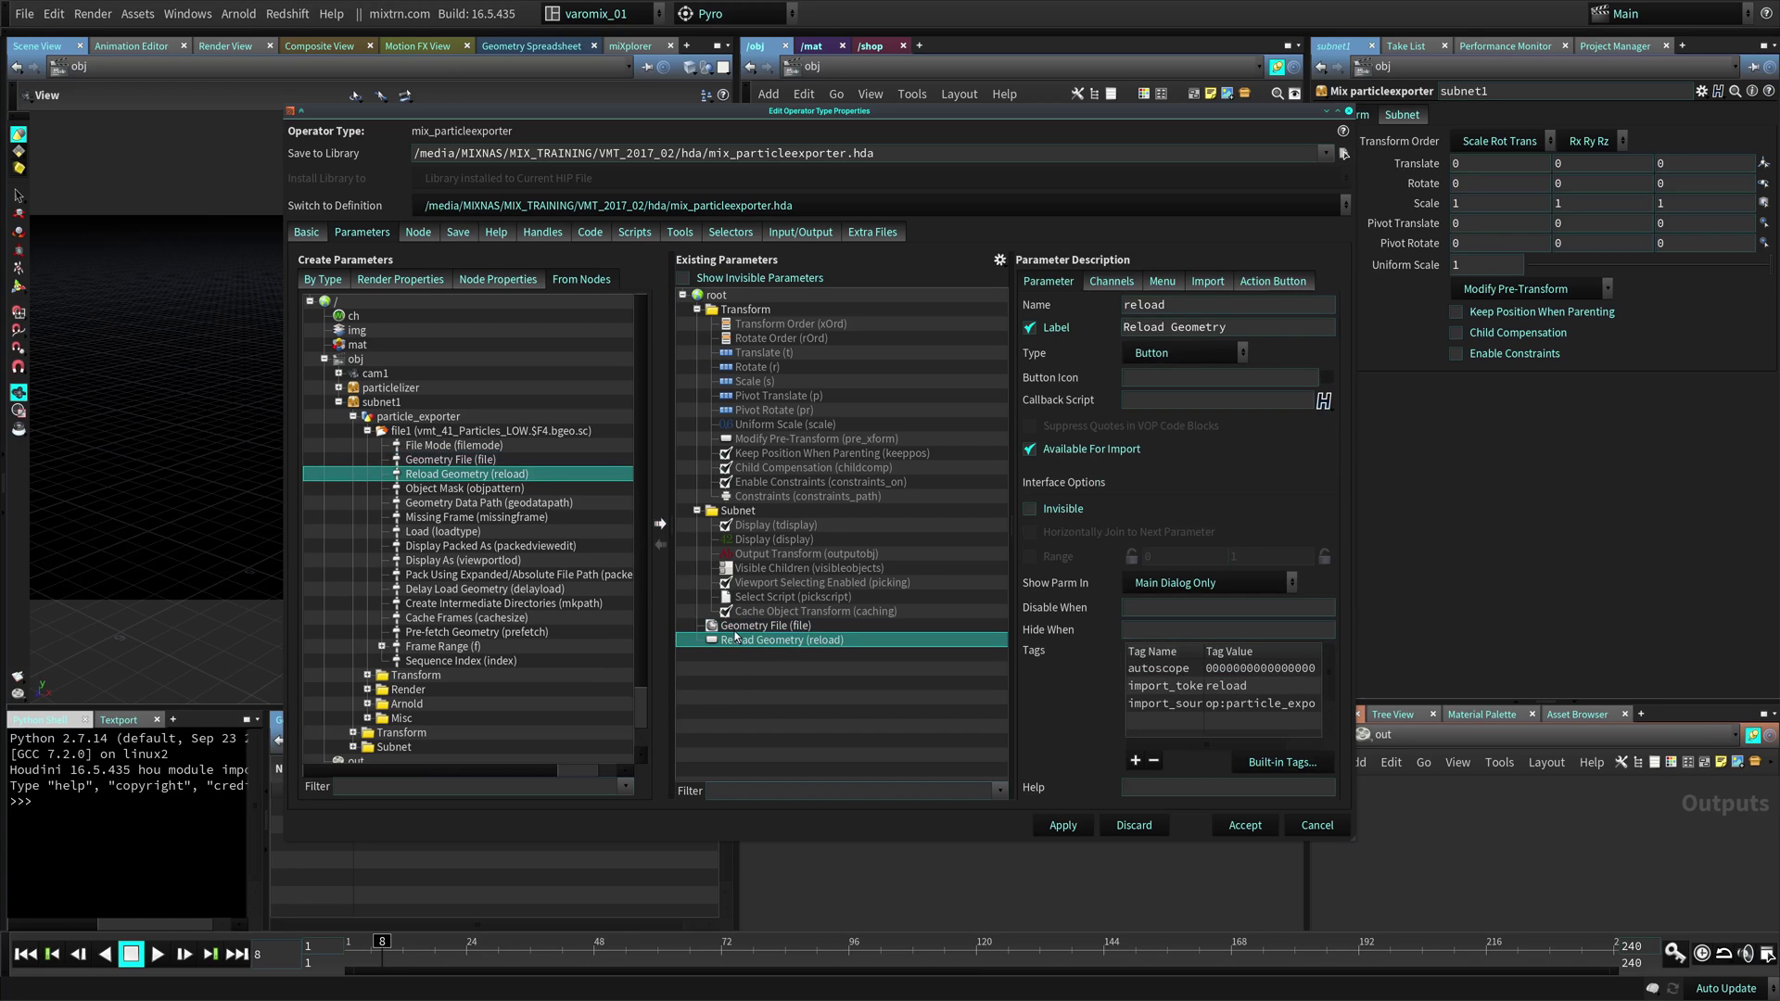
- Make the asset's Transform and Subnet parameter folders invisible and accept the operator type properties
{"action": "double_click", "coordinate": [722, 511]}
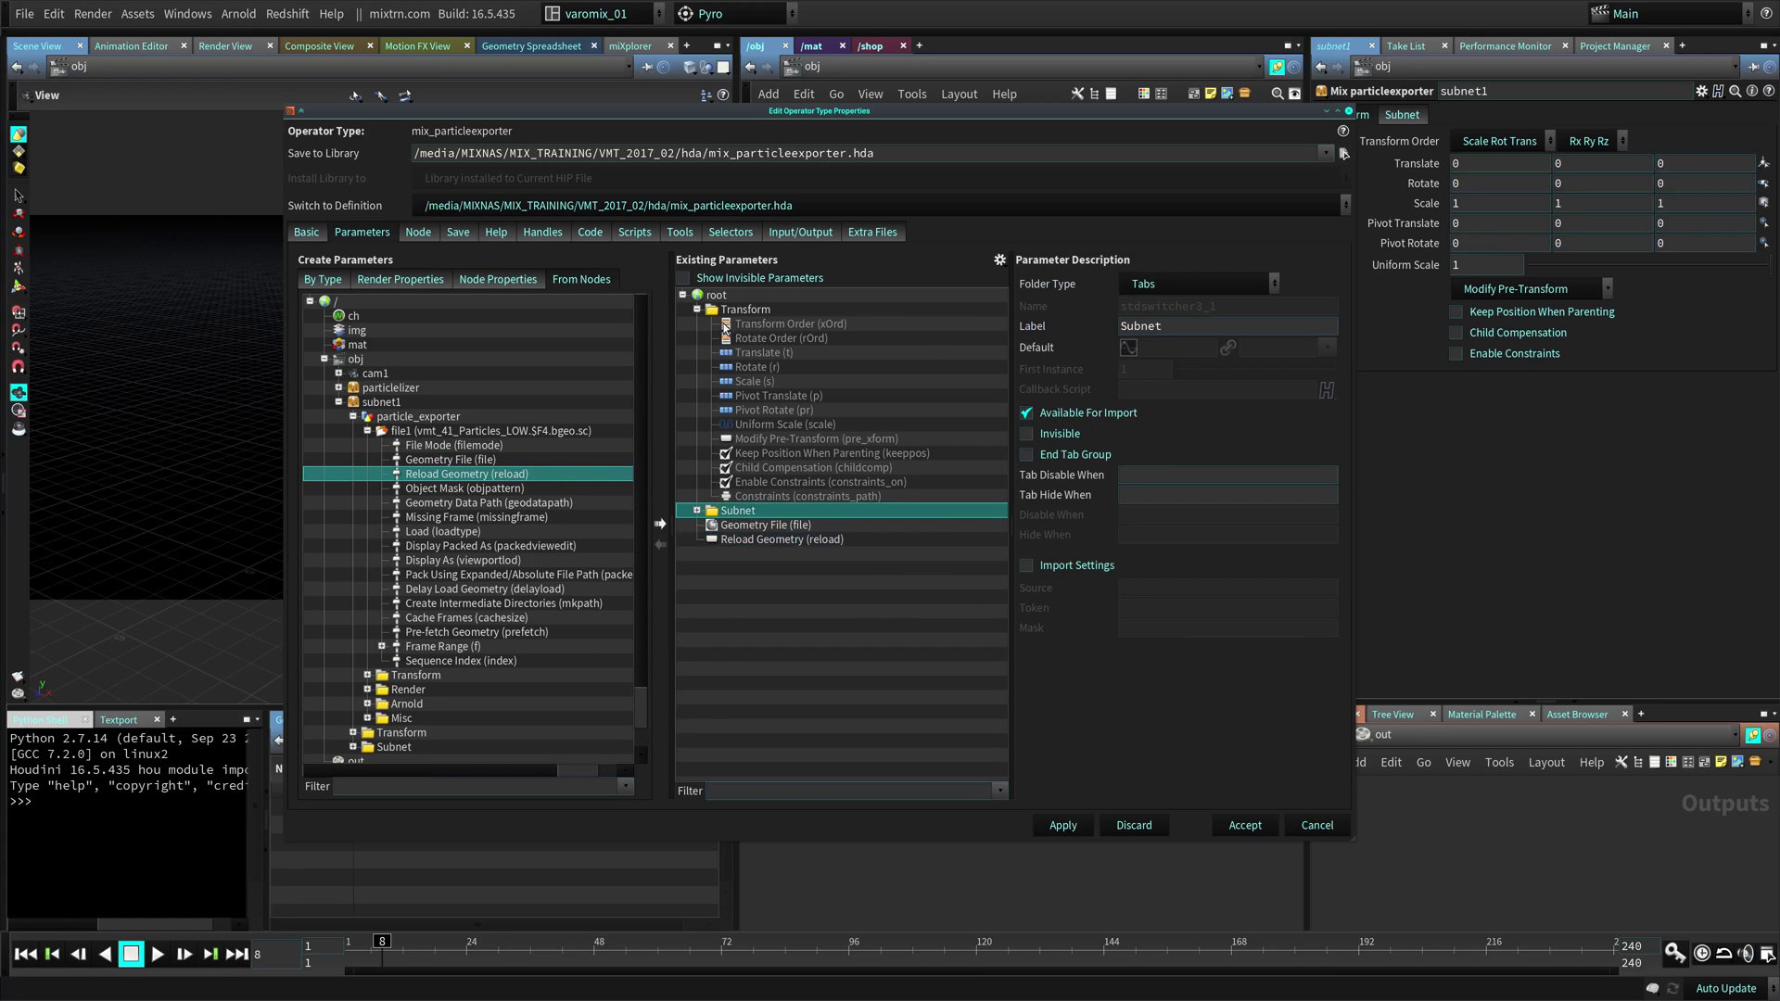
{"action": "left_click", "coordinate": [697, 309]}
{"action": "left_click", "coordinate": [741, 311], "text": "ctrl"}
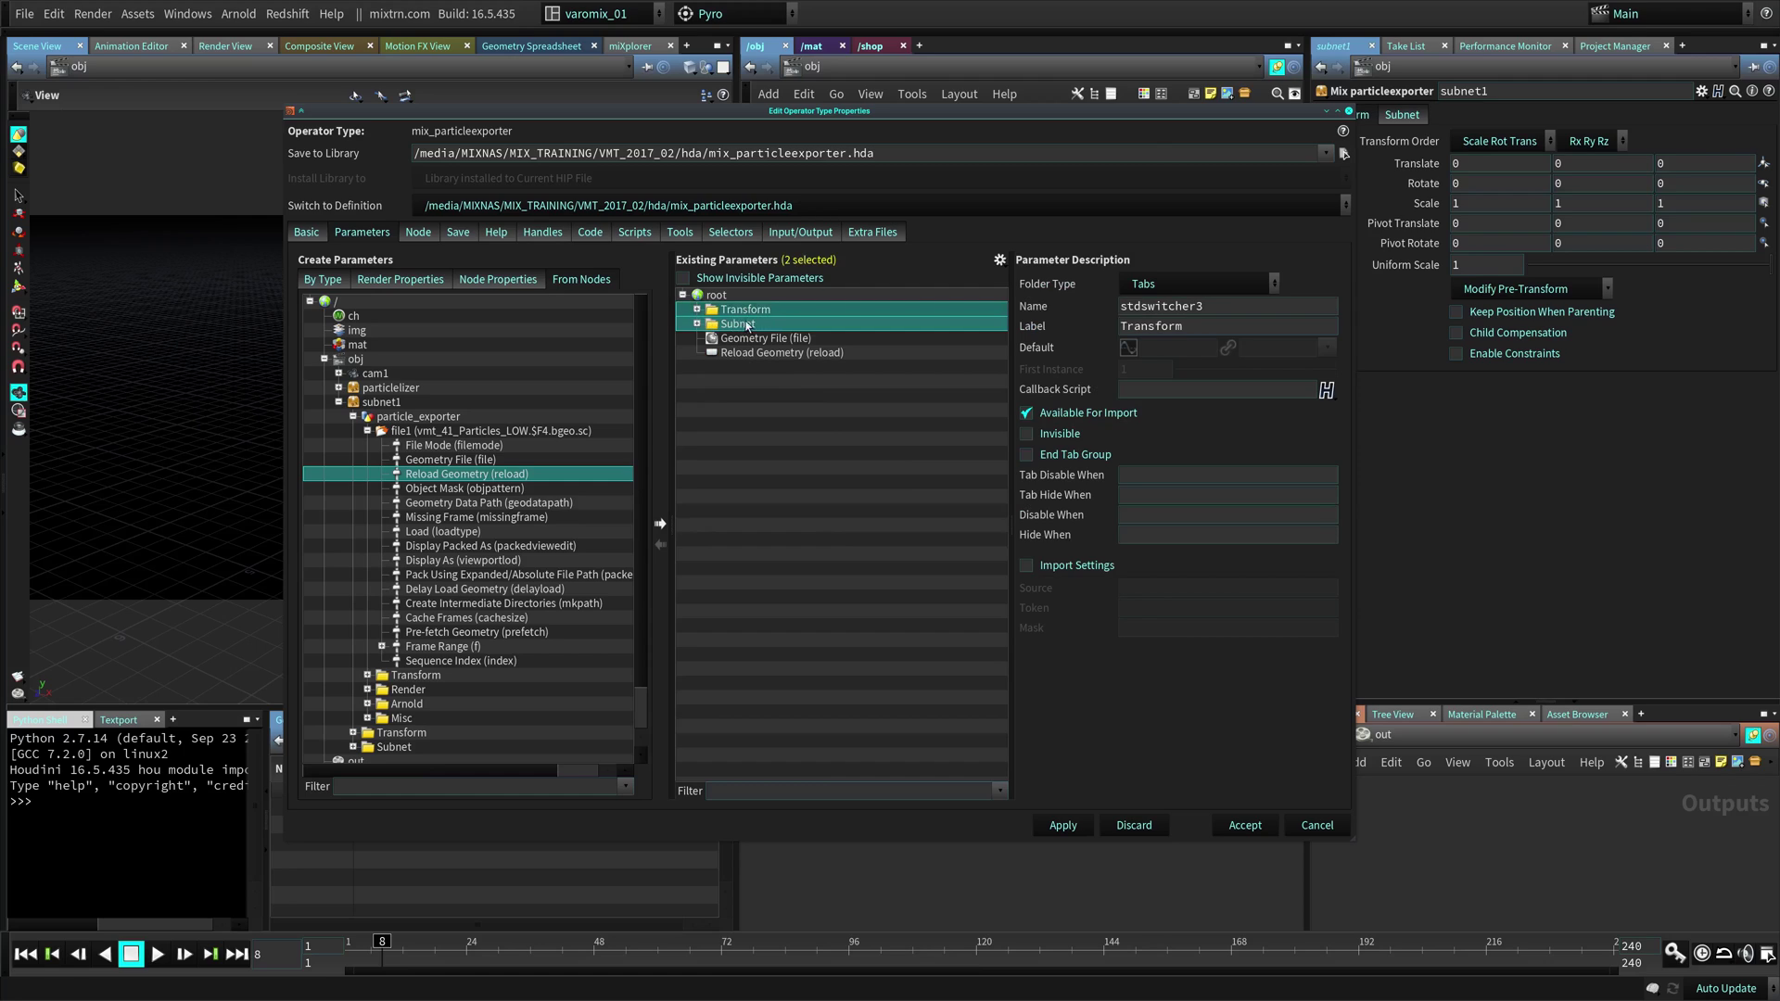
{"action": "left_click", "coordinate": [1059, 434]}
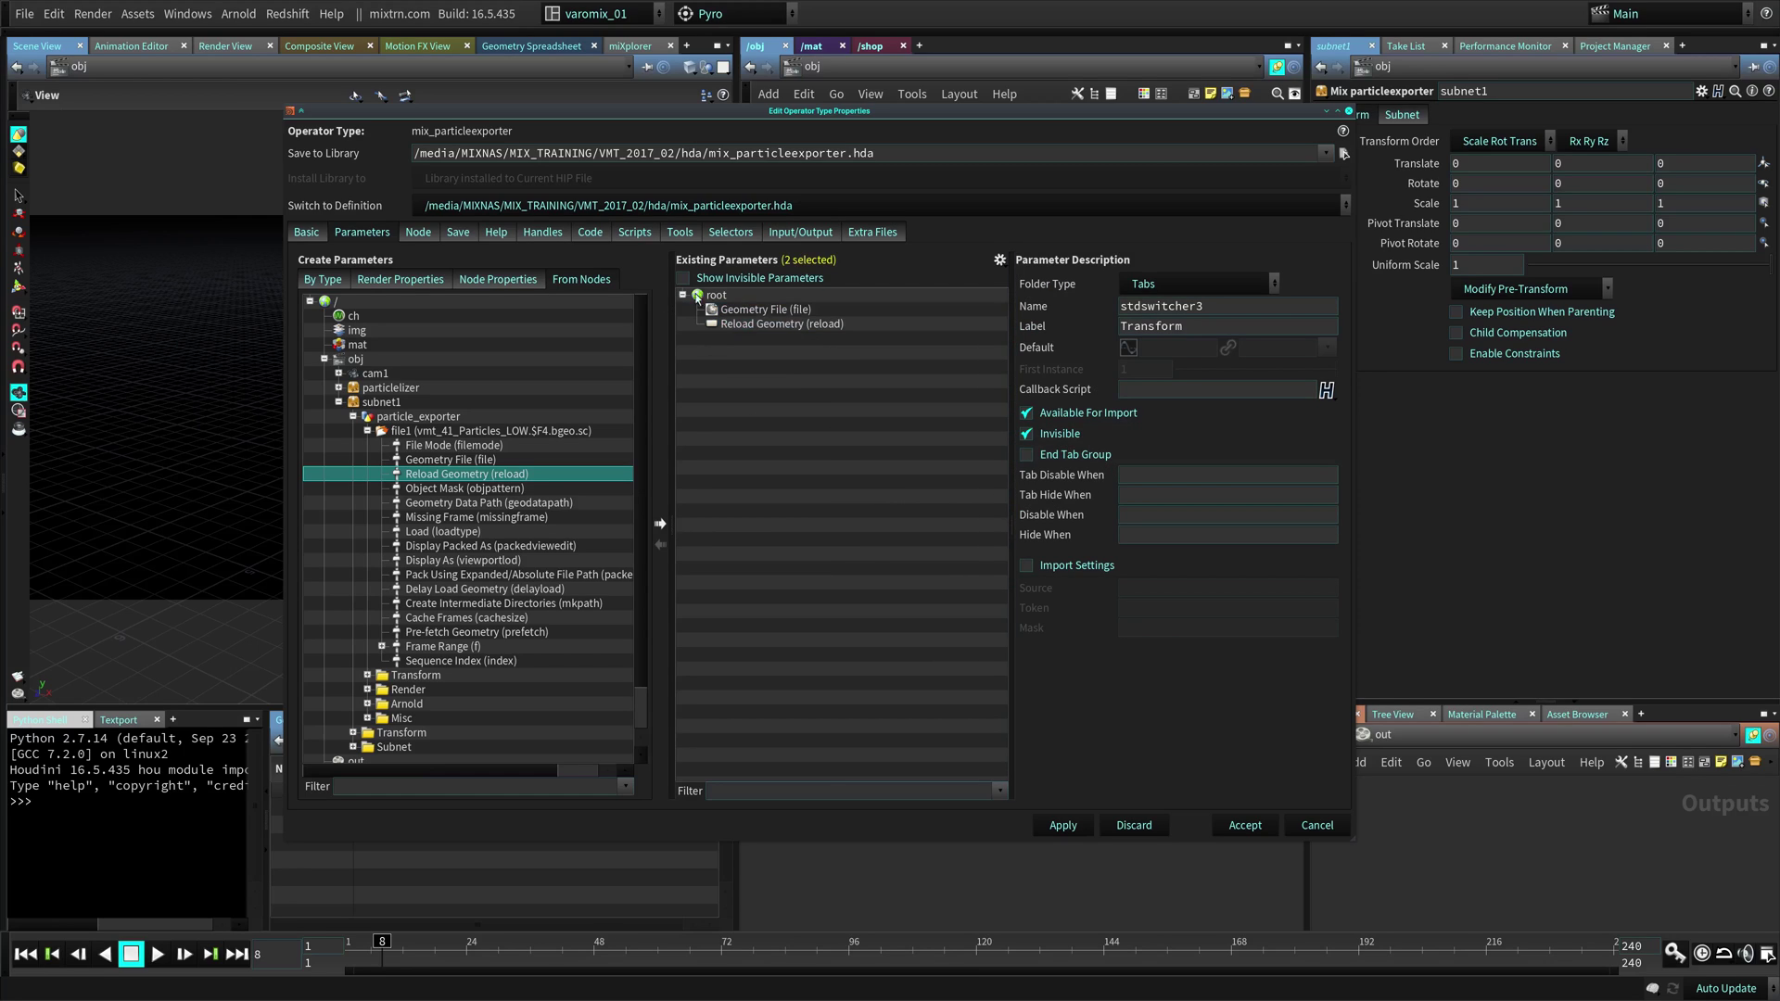
{"action": "left_click", "coordinate": [1064, 825]}
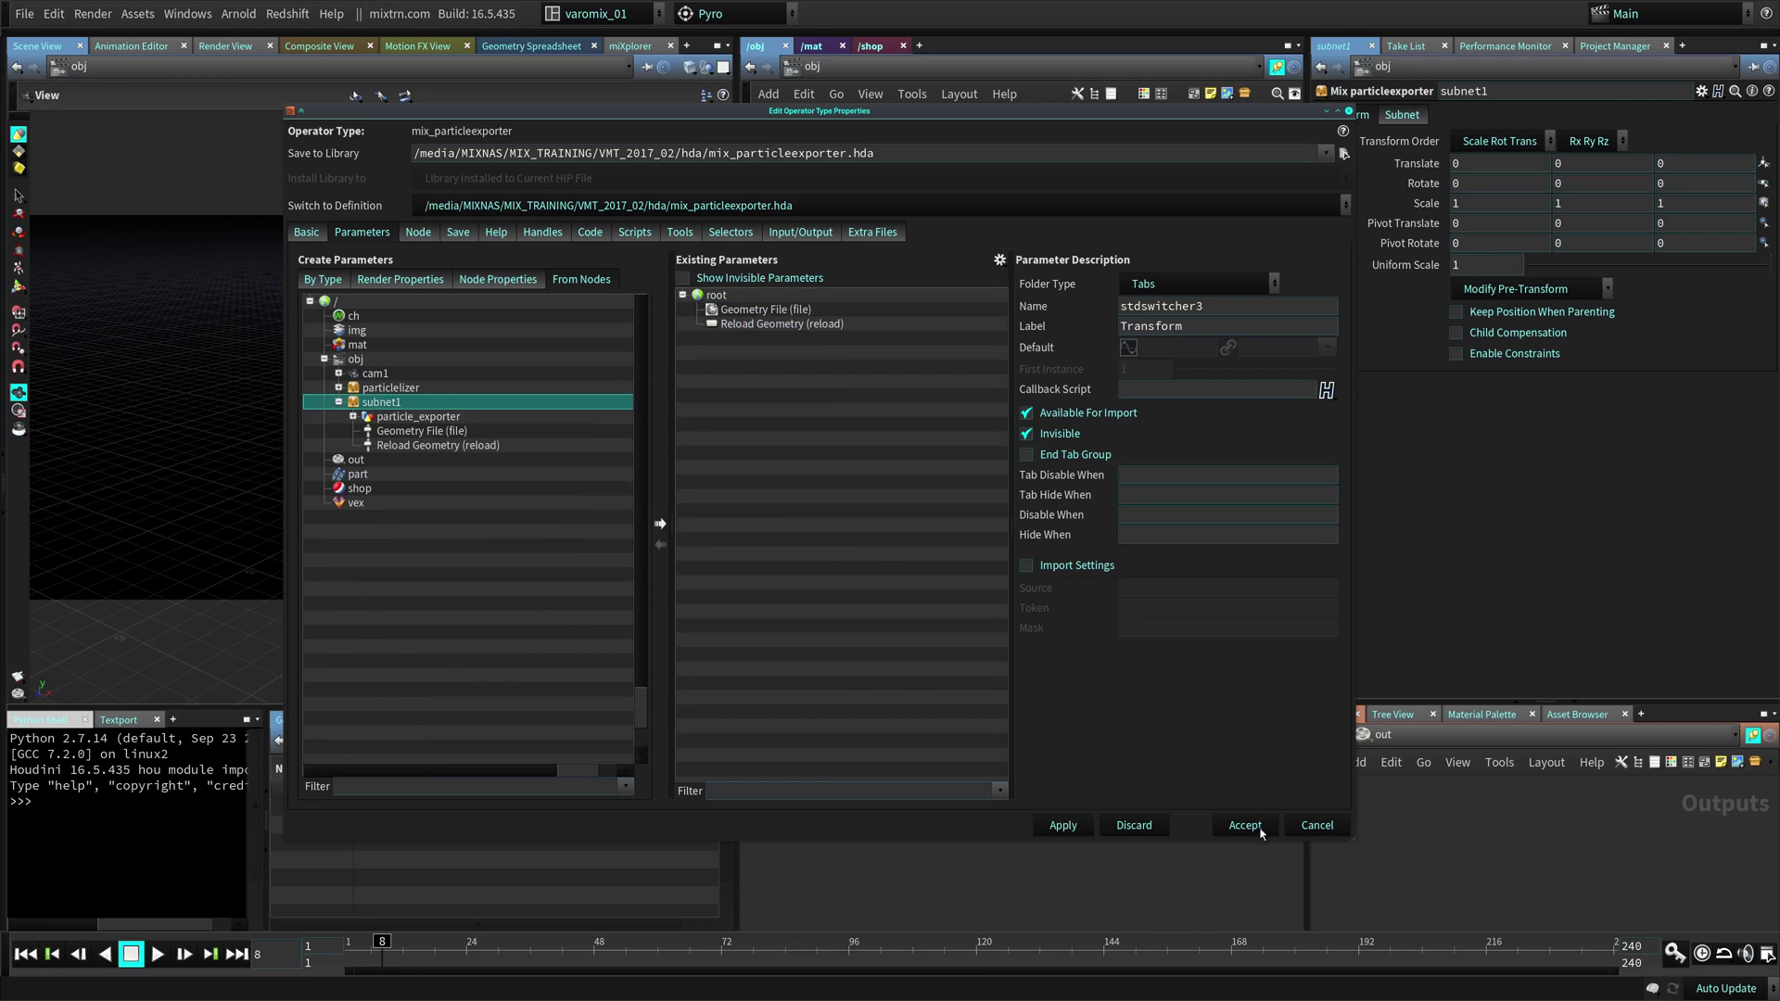
{"action": "left_click", "coordinate": [1245, 825]}
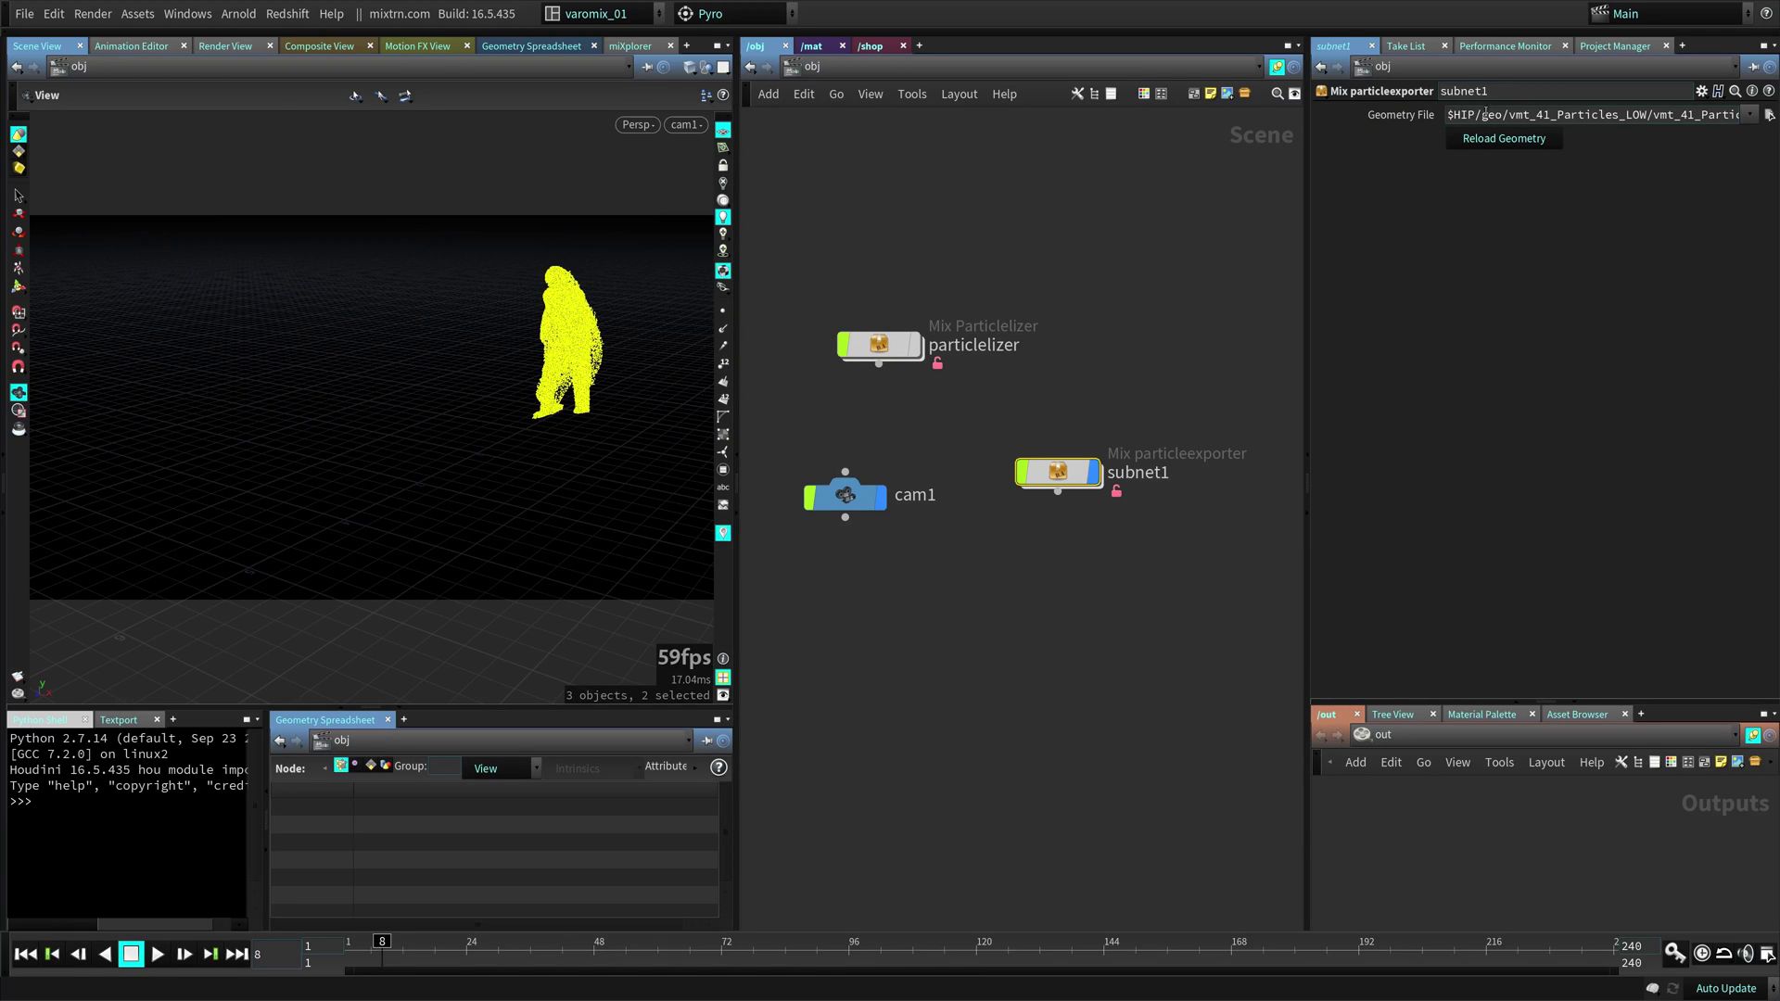
- Widen the parameter area and show the Geometry File parameter's expanded path
{"action": "mouse_move", "coordinate": [1449, 116]}
{"action": "left_mouse_down"}
{"action": "mouse_move", "coordinate": [1724, 116]}
{"action": "mouse_move", "coordinate": [1443, 124]}
{"action": "left_mouse_up"}
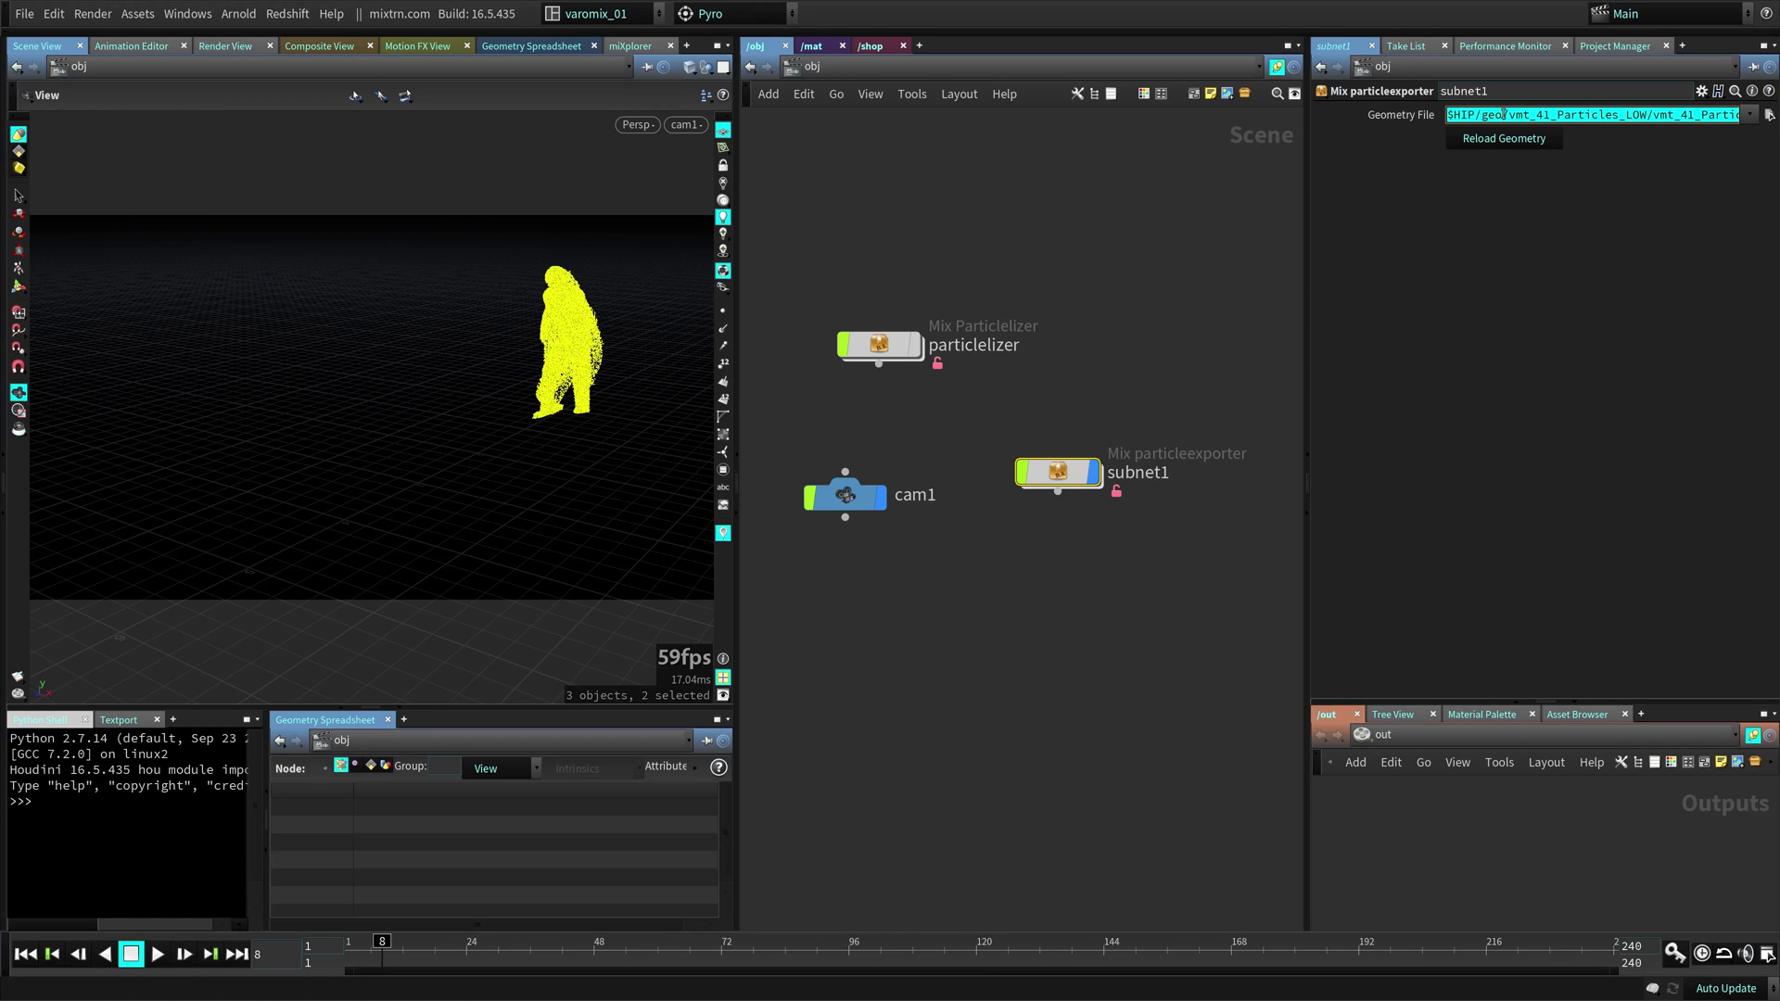
{"action": "left_click", "coordinate": [1503, 115]}
{"action": "left_click_drag", "start_coordinate": [1315, 185], "coordinate": [1087, 184]}
{"action": "left_click", "coordinate": [1183, 119]}
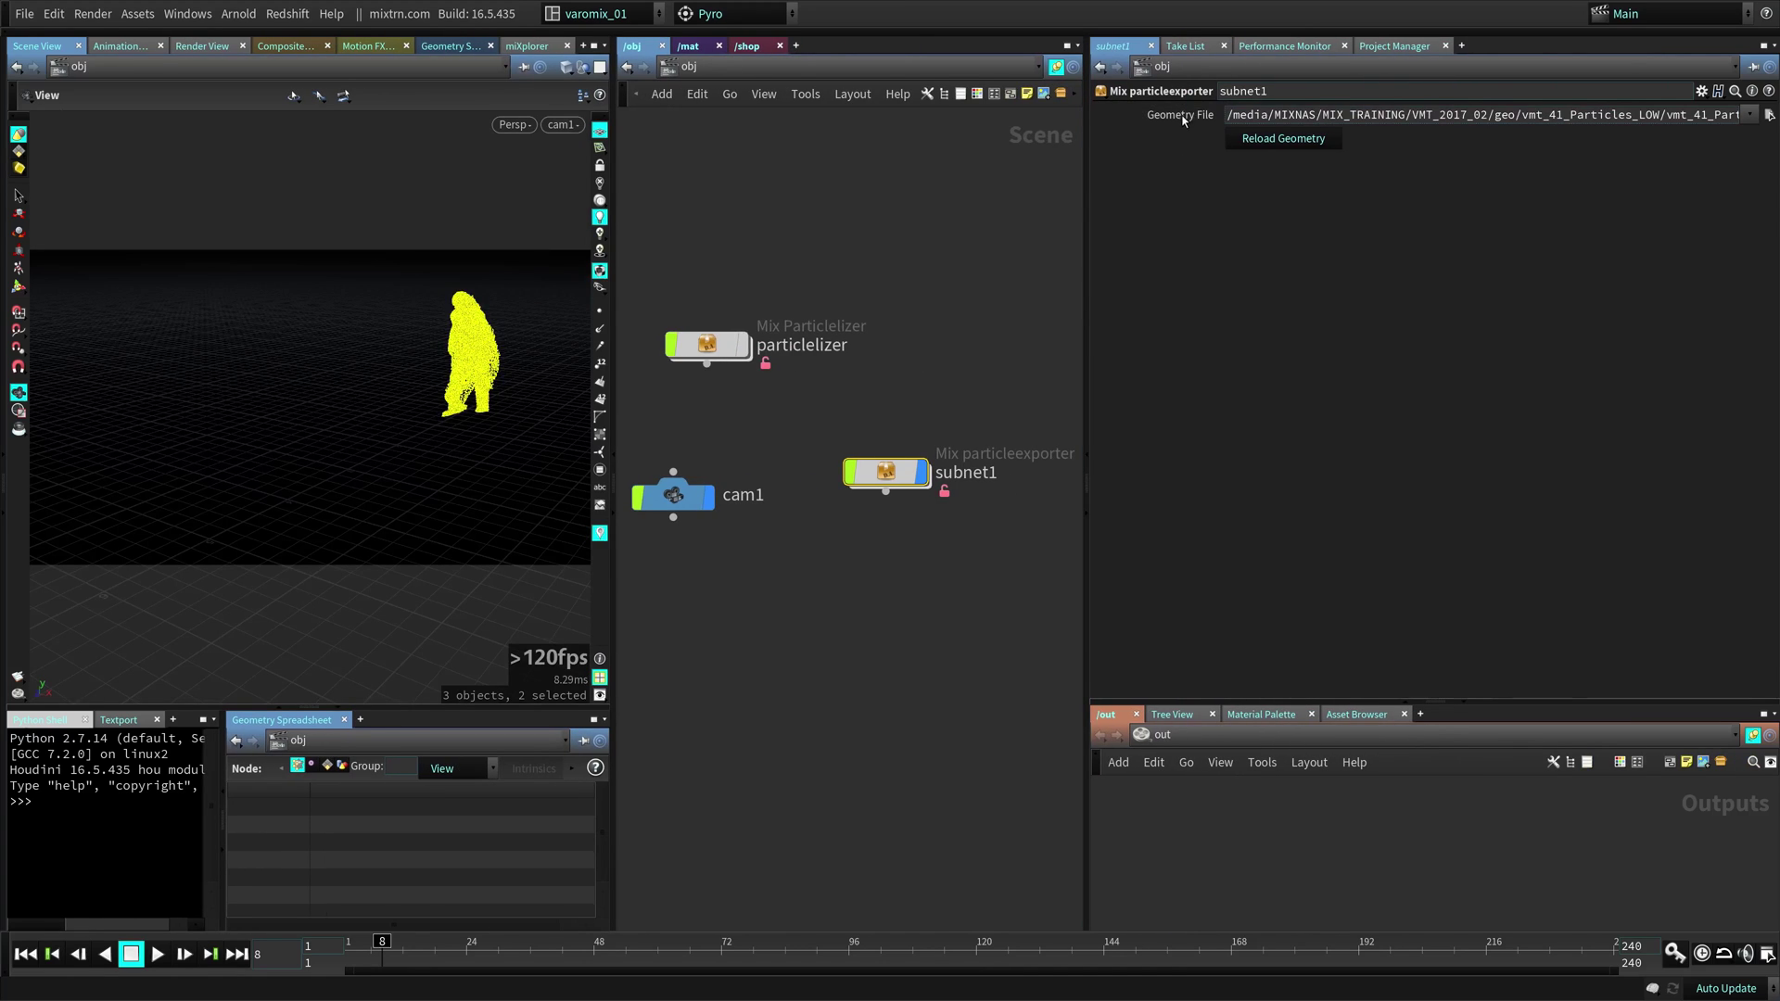
- Try replacing the /media/MIXNAS/MIX_TRAINING/VMT_2017_02/ part of the Geometry File path with $HIP
{"action": "left_click_drag", "start_coordinate": [1493, 115], "coordinate": [1196, 90]}
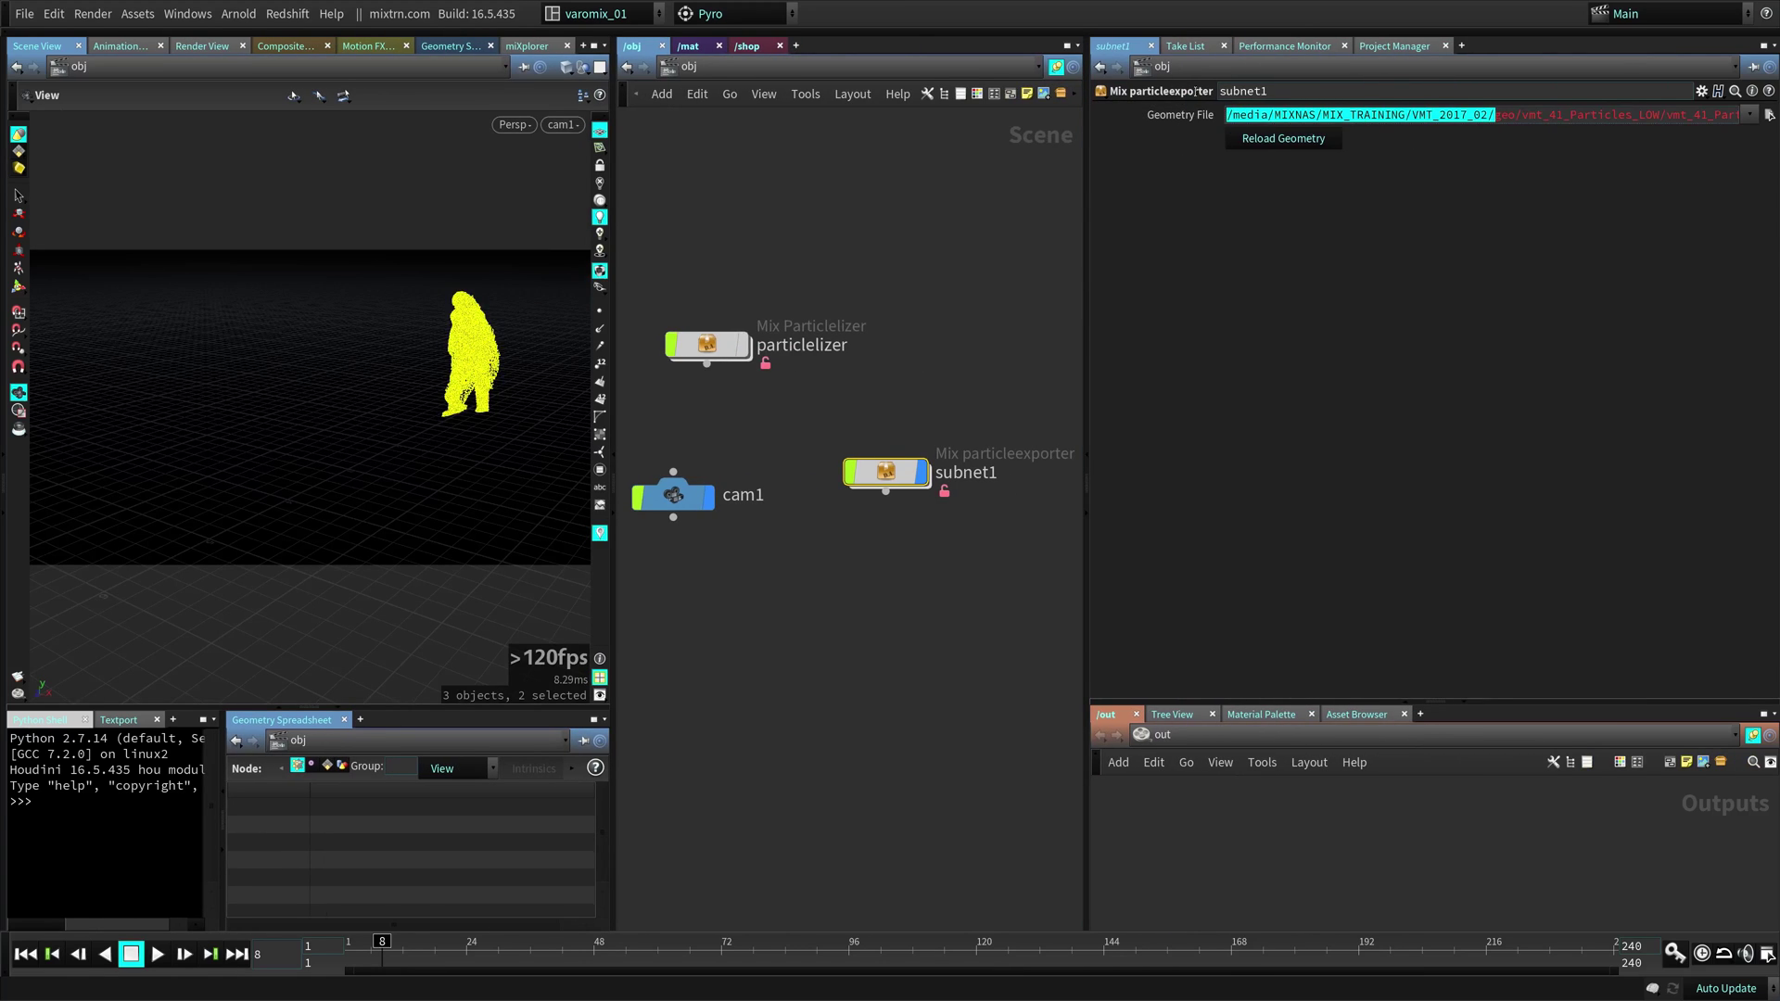
{"action": "key", "text": "BackSpace"}
{"action": "type", "text": "$H"}
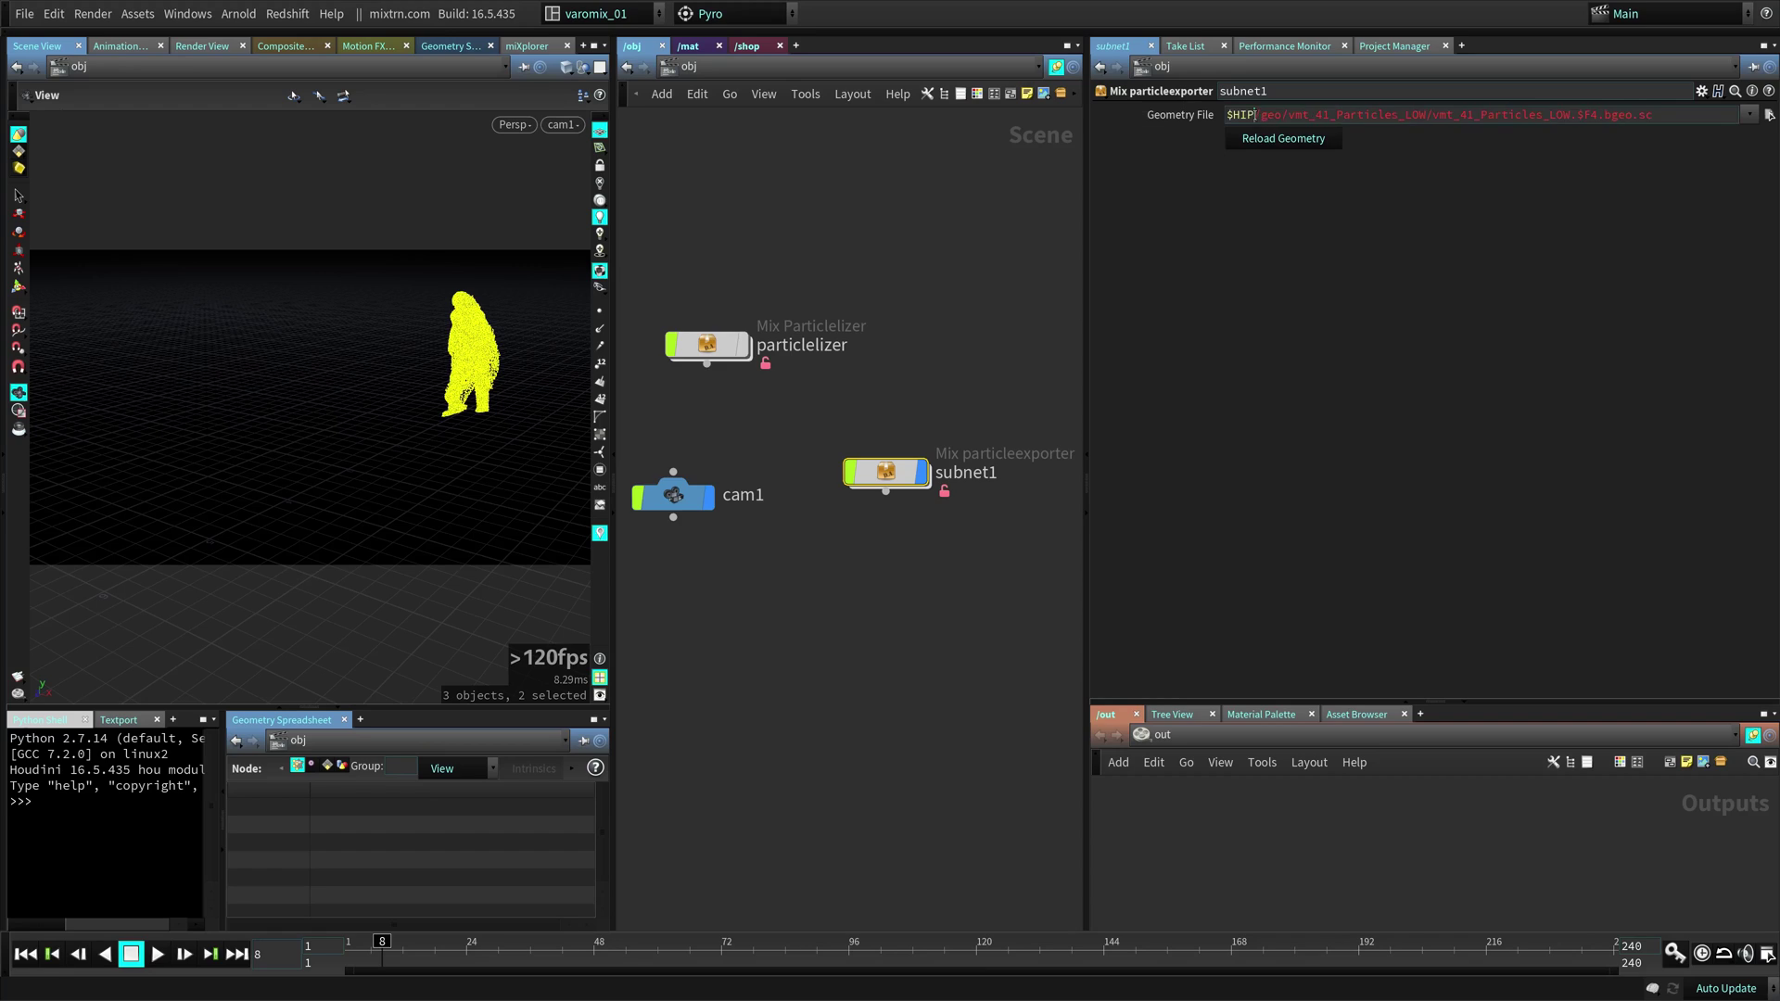
{"action": "left_click", "coordinate": [1260, 116]}
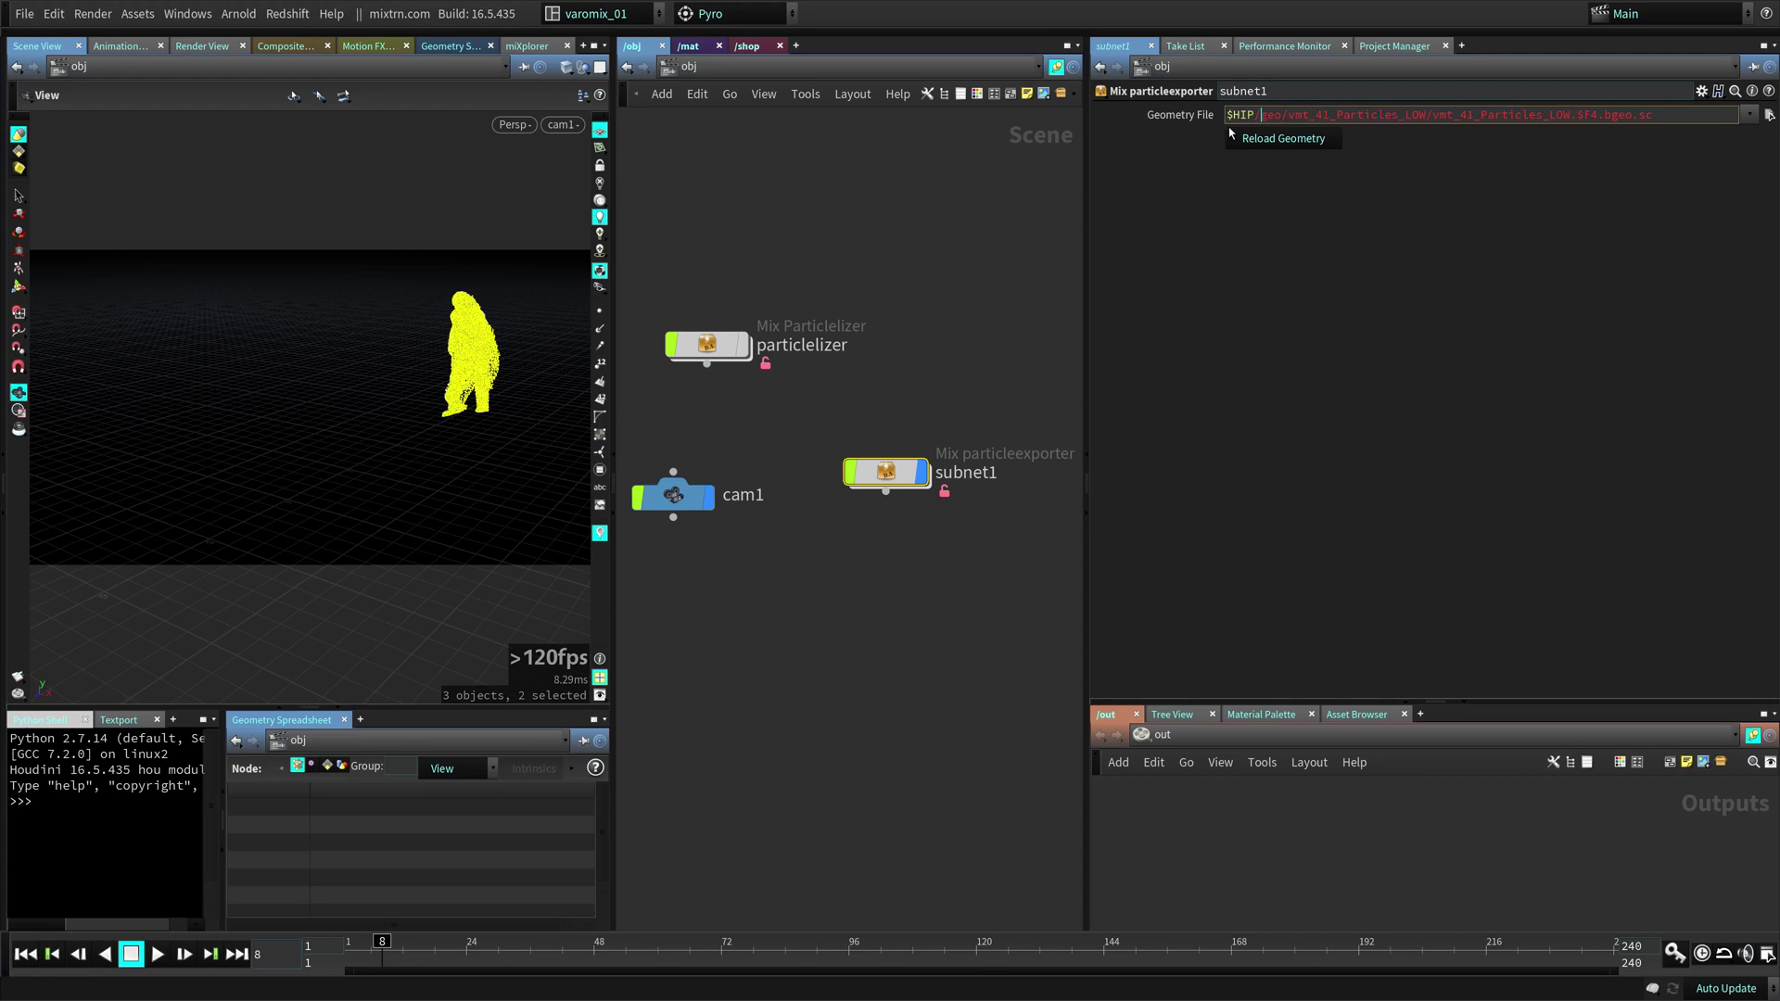
{"action": "key", "text": "shift+Home"}
{"action": "left_click_drag", "start_coordinate": [1091, 248], "coordinate": [1233, 249]}
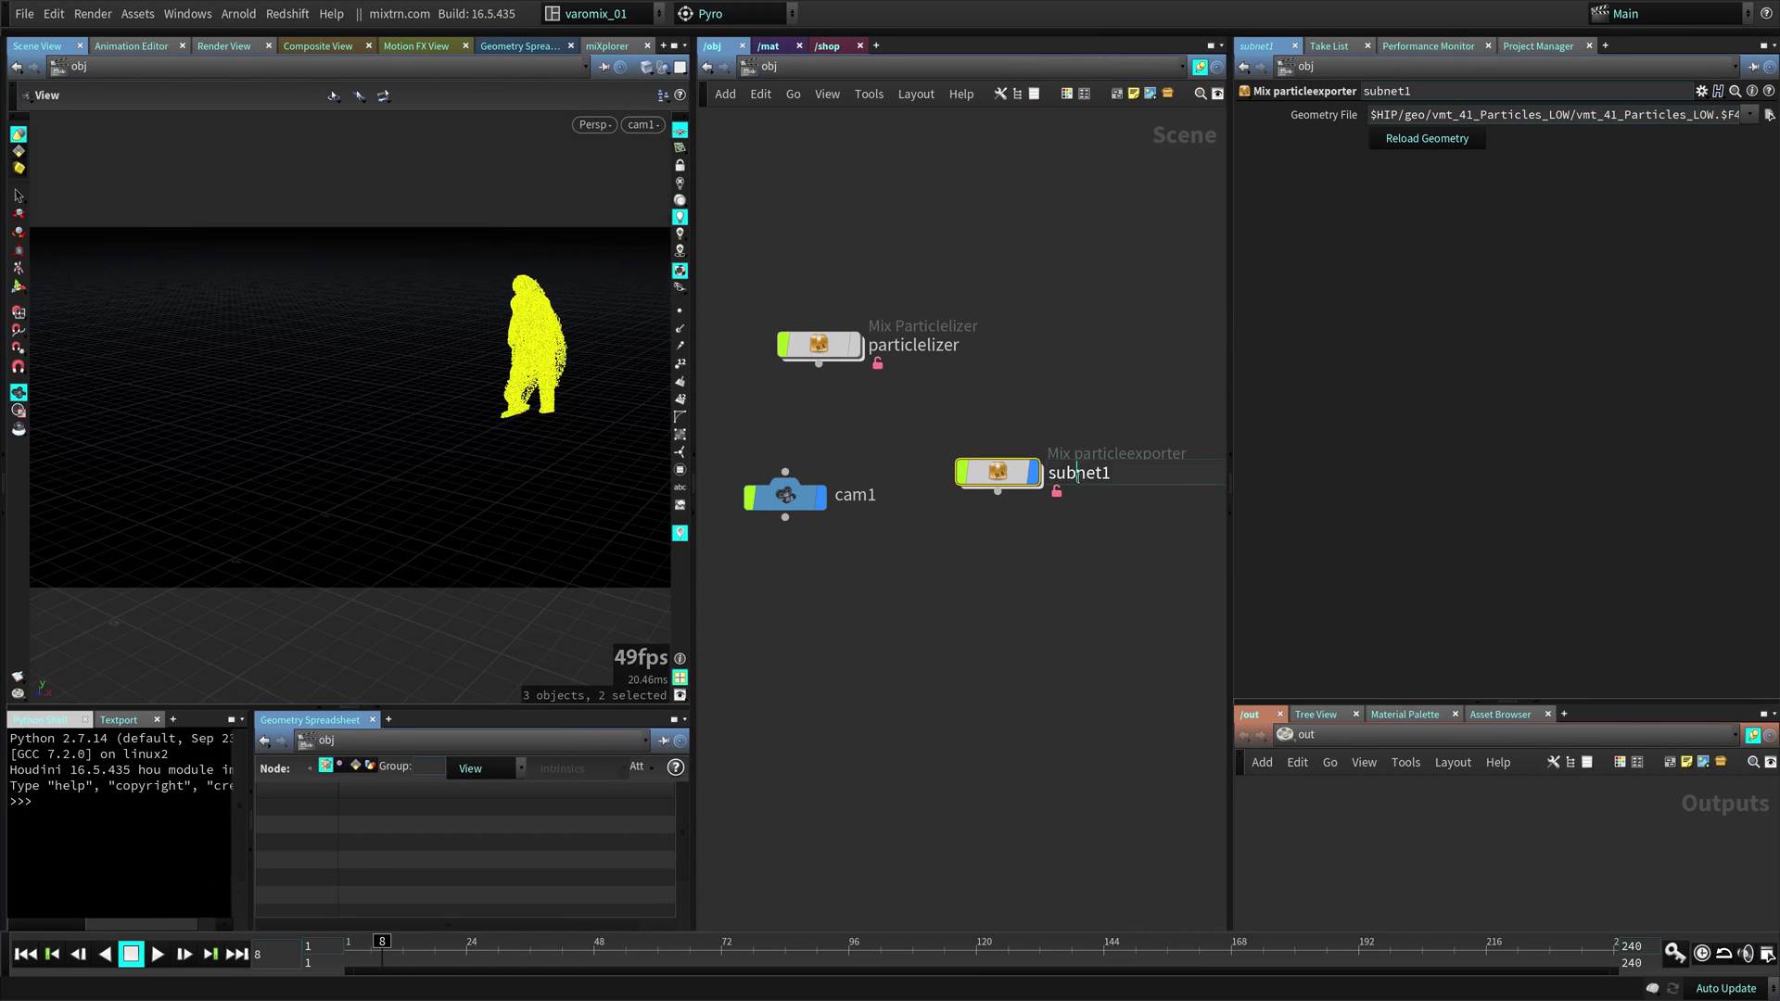
- Rename the subnet1 asset node as particle_exporter and move it slightly up in the network
{"action": "double_click", "coordinate": [1077, 474]}
{"action": "type", "text": "particle_exported"}
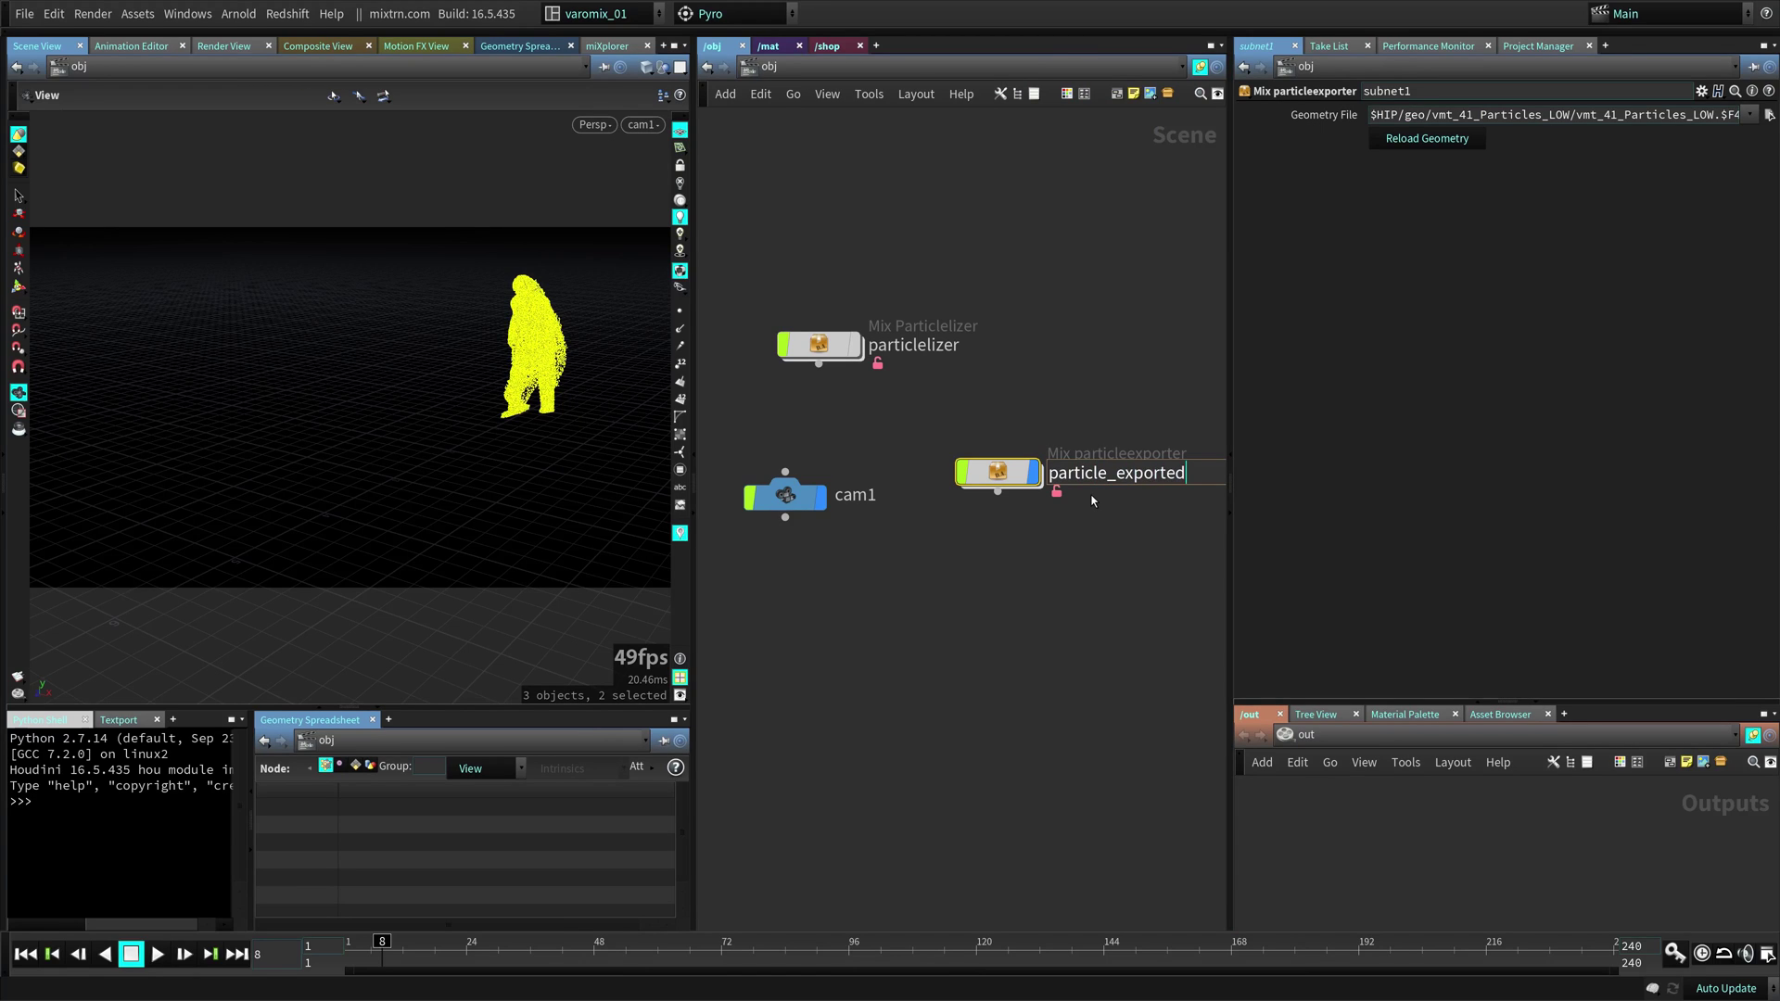
{"action": "key", "text": "BackSpace"}
{"action": "type", "text": "r"}
{"action": "key", "text": "Return"}
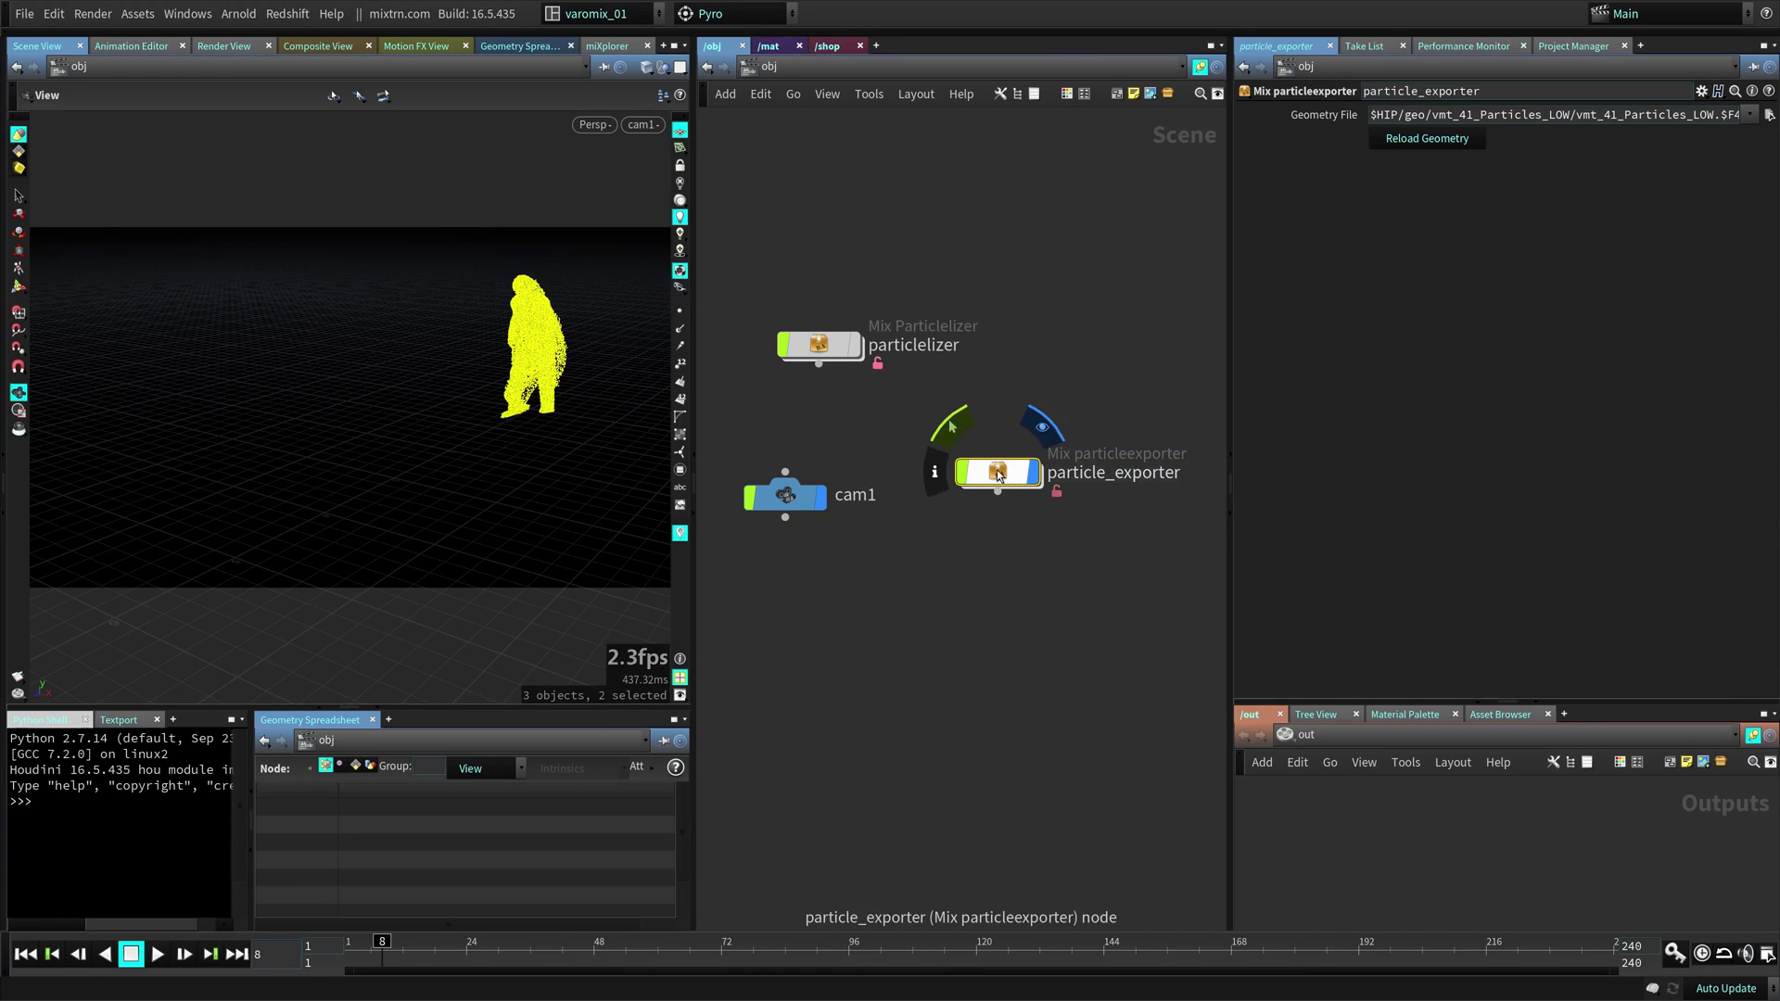
{"action": "left_click_drag", "start_coordinate": [998, 471], "coordinate": [1004, 417]}
{"action": "left_click", "coordinate": [1005, 436]}
{"action": "key", "text": "Escape"}
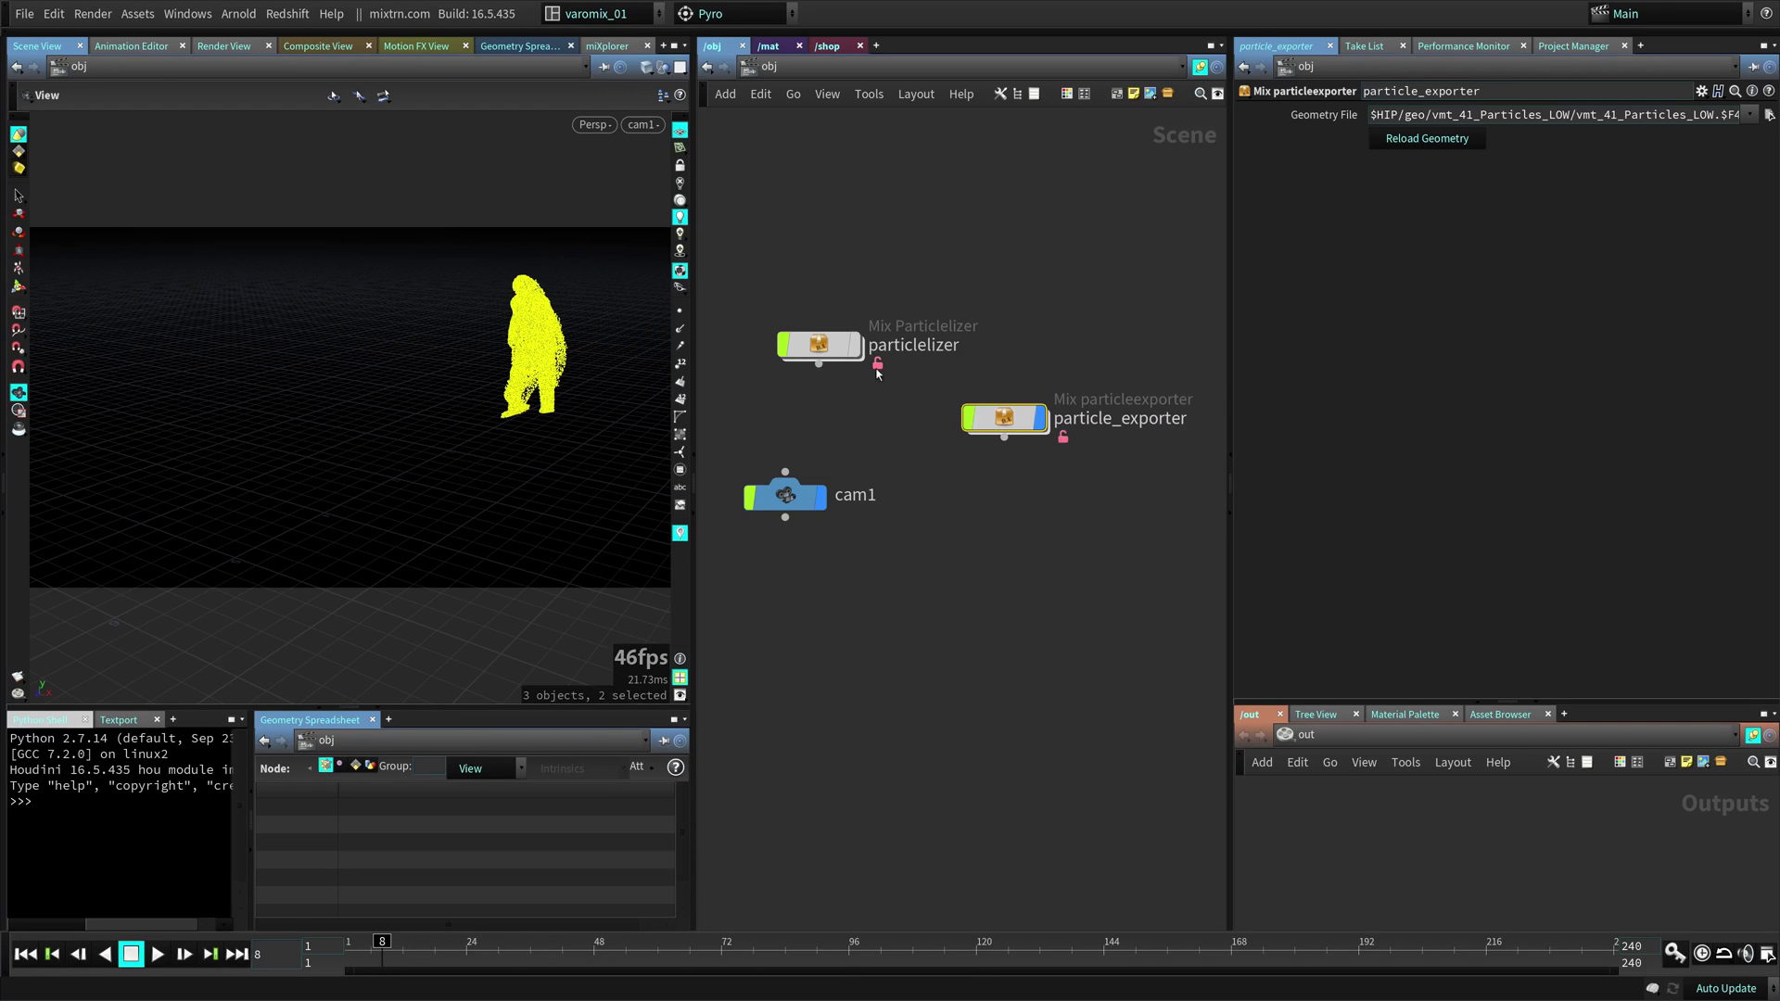
- Save the Mix particleexporter asset definition to its library
{"action": "left_click", "coordinate": [139, 14]}
{"action": "mouse_move", "coordinate": [316, 112]}
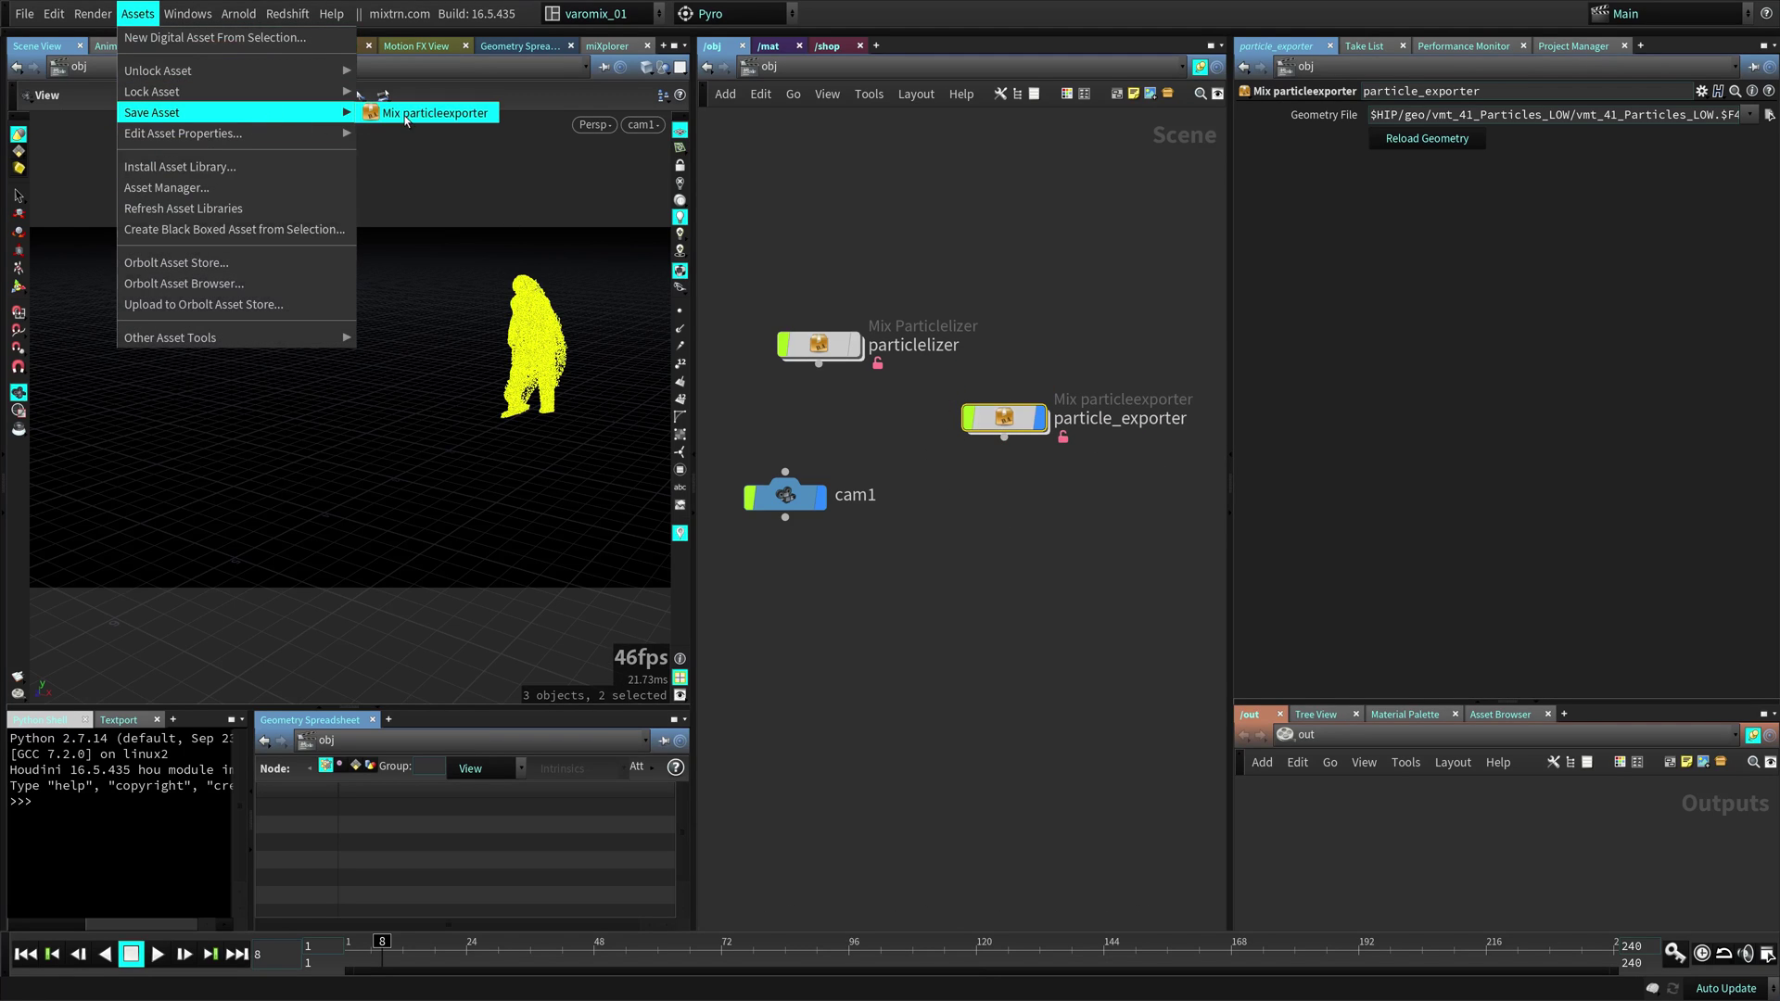
{"action": "left_click", "coordinate": [436, 114]}
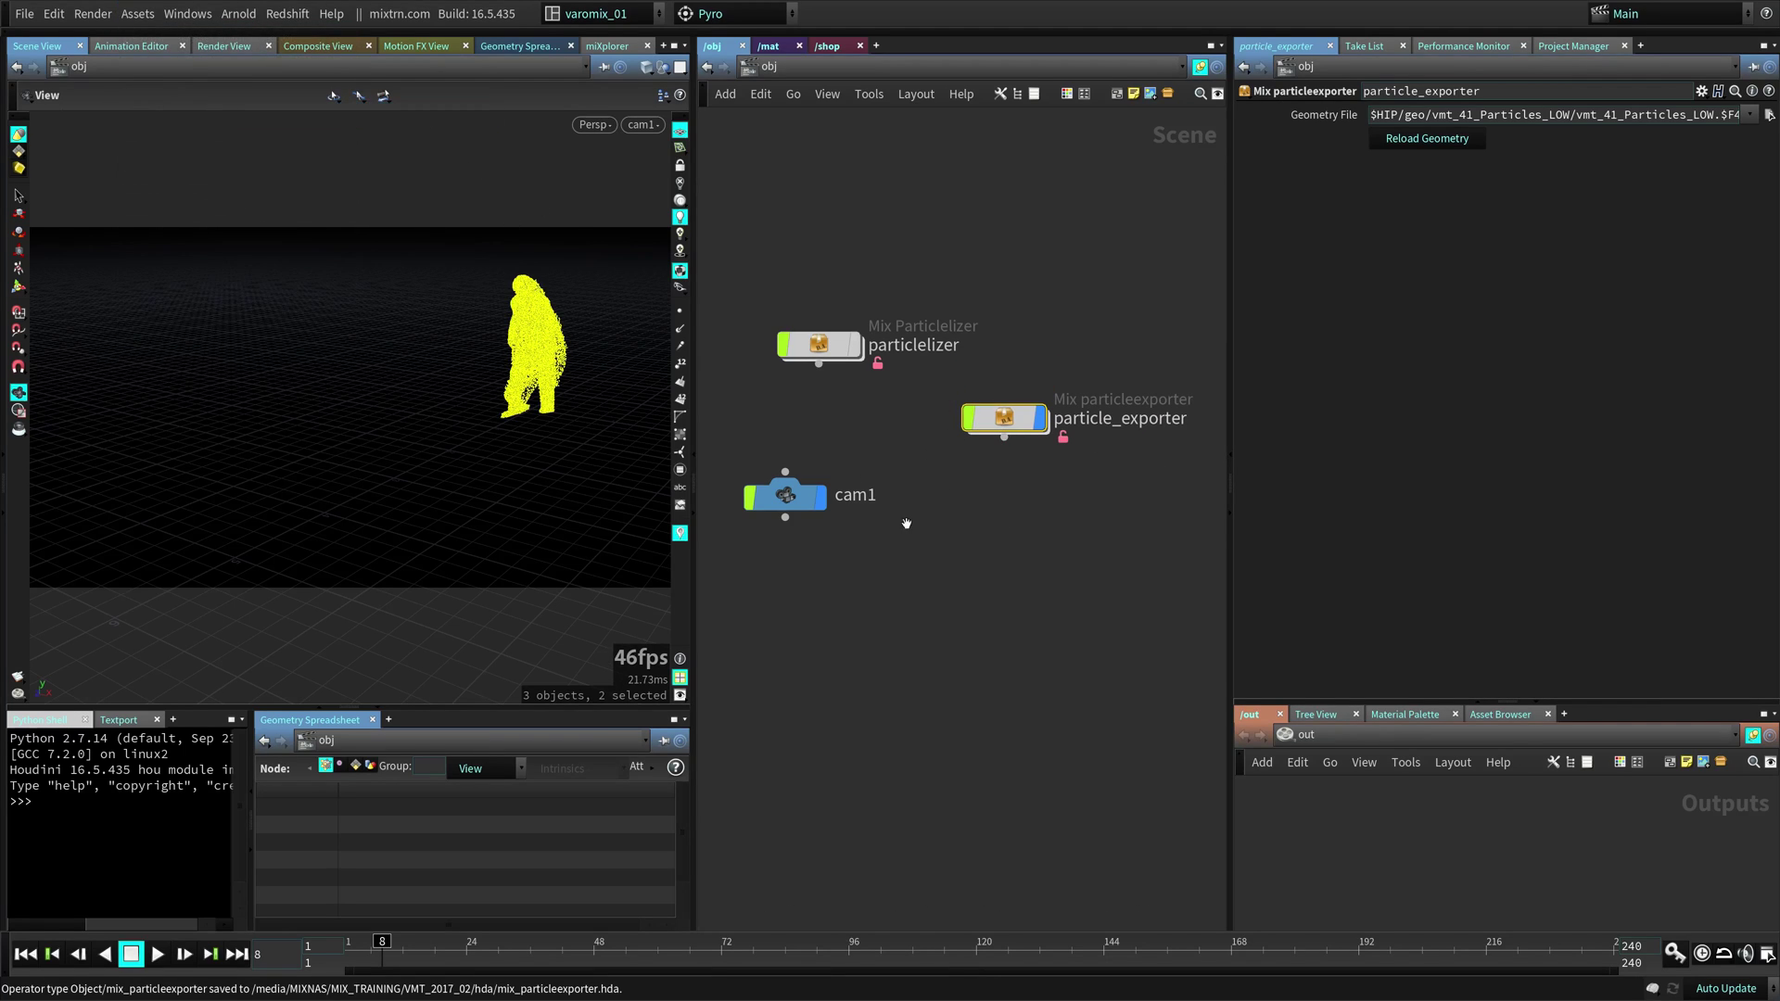
{"action": "left_click", "coordinate": [955, 548]}
- Switch to Maya and load mix_particleexporter.hda from the VMT_2017_02/hda folder through Houdini Engine
{"action": "key", "text": "alt+Tab"}
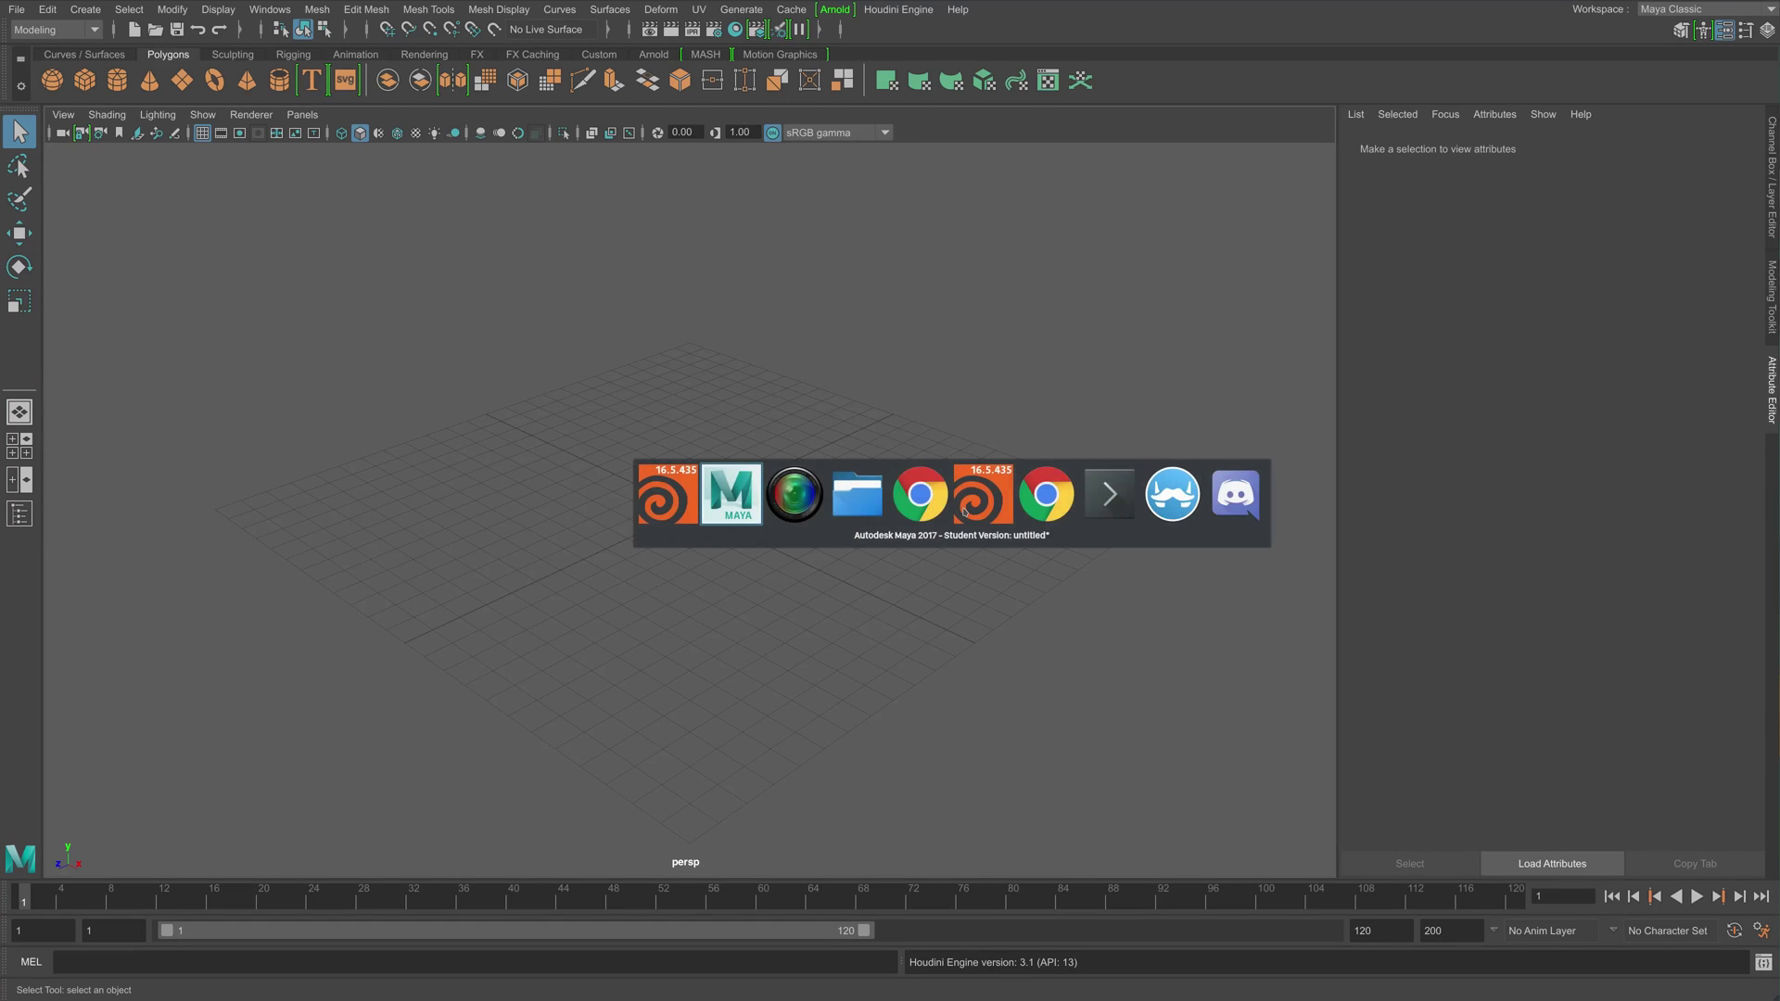
{"action": "left_click", "coordinate": [899, 9]}
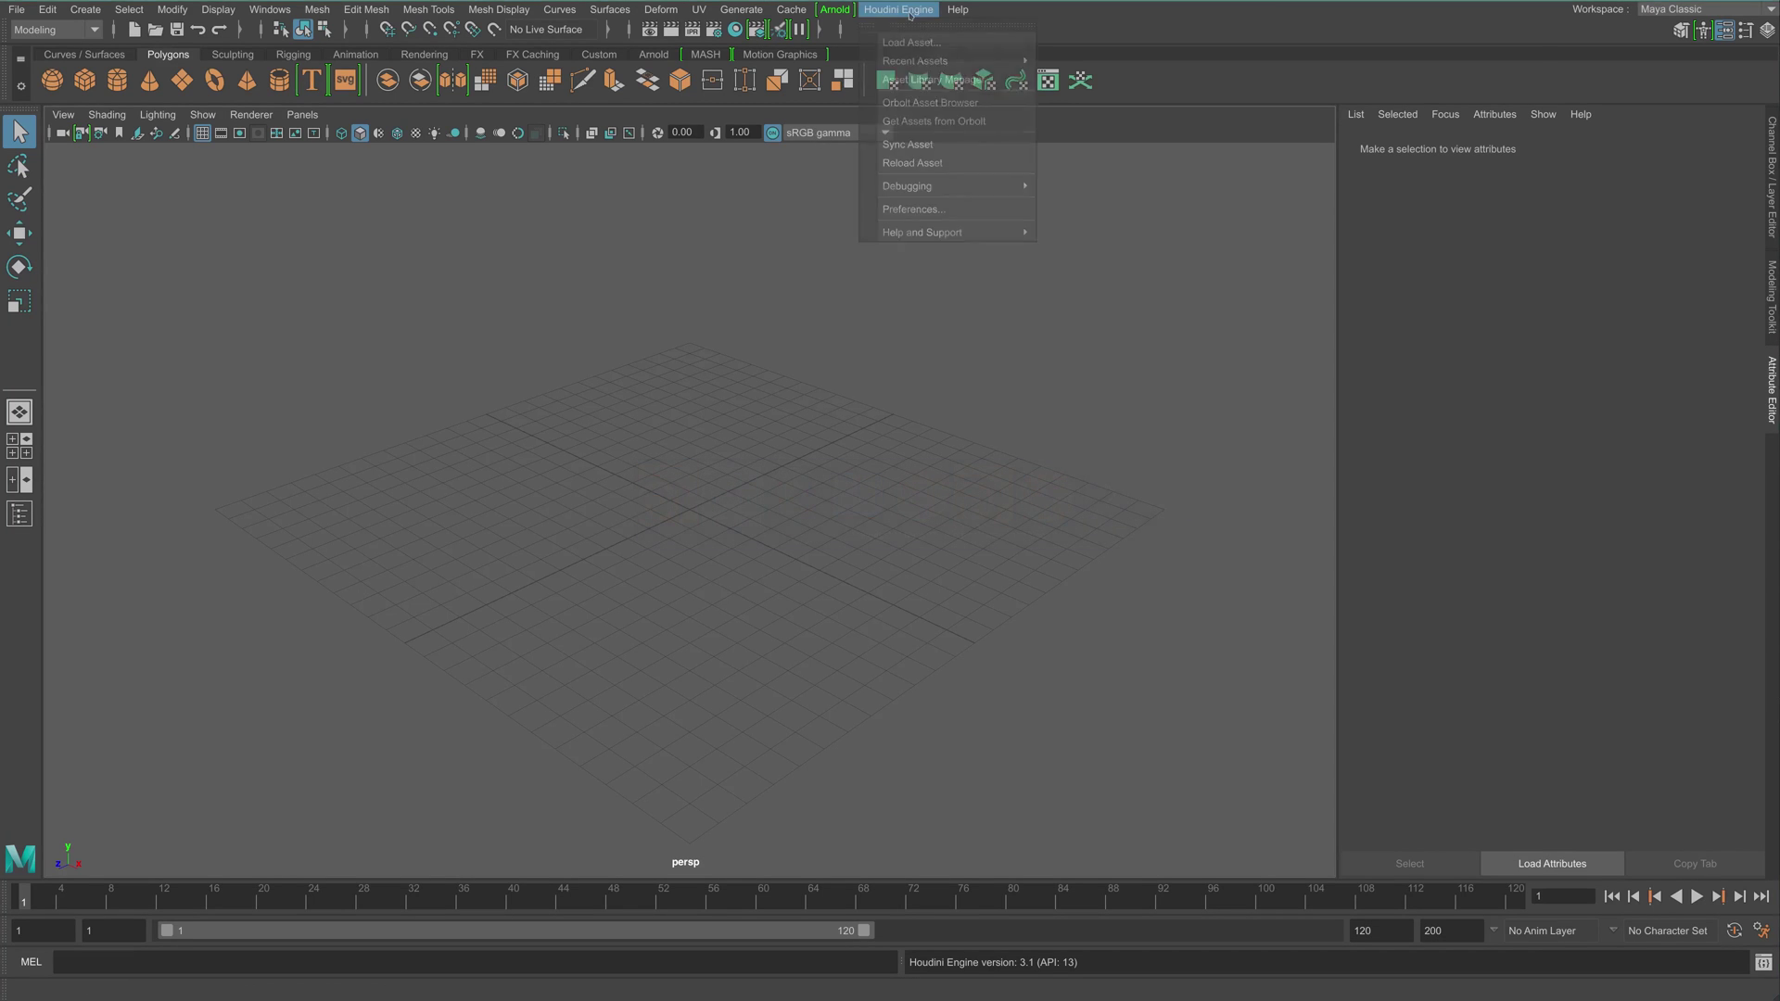
{"action": "left_click", "coordinate": [944, 43]}
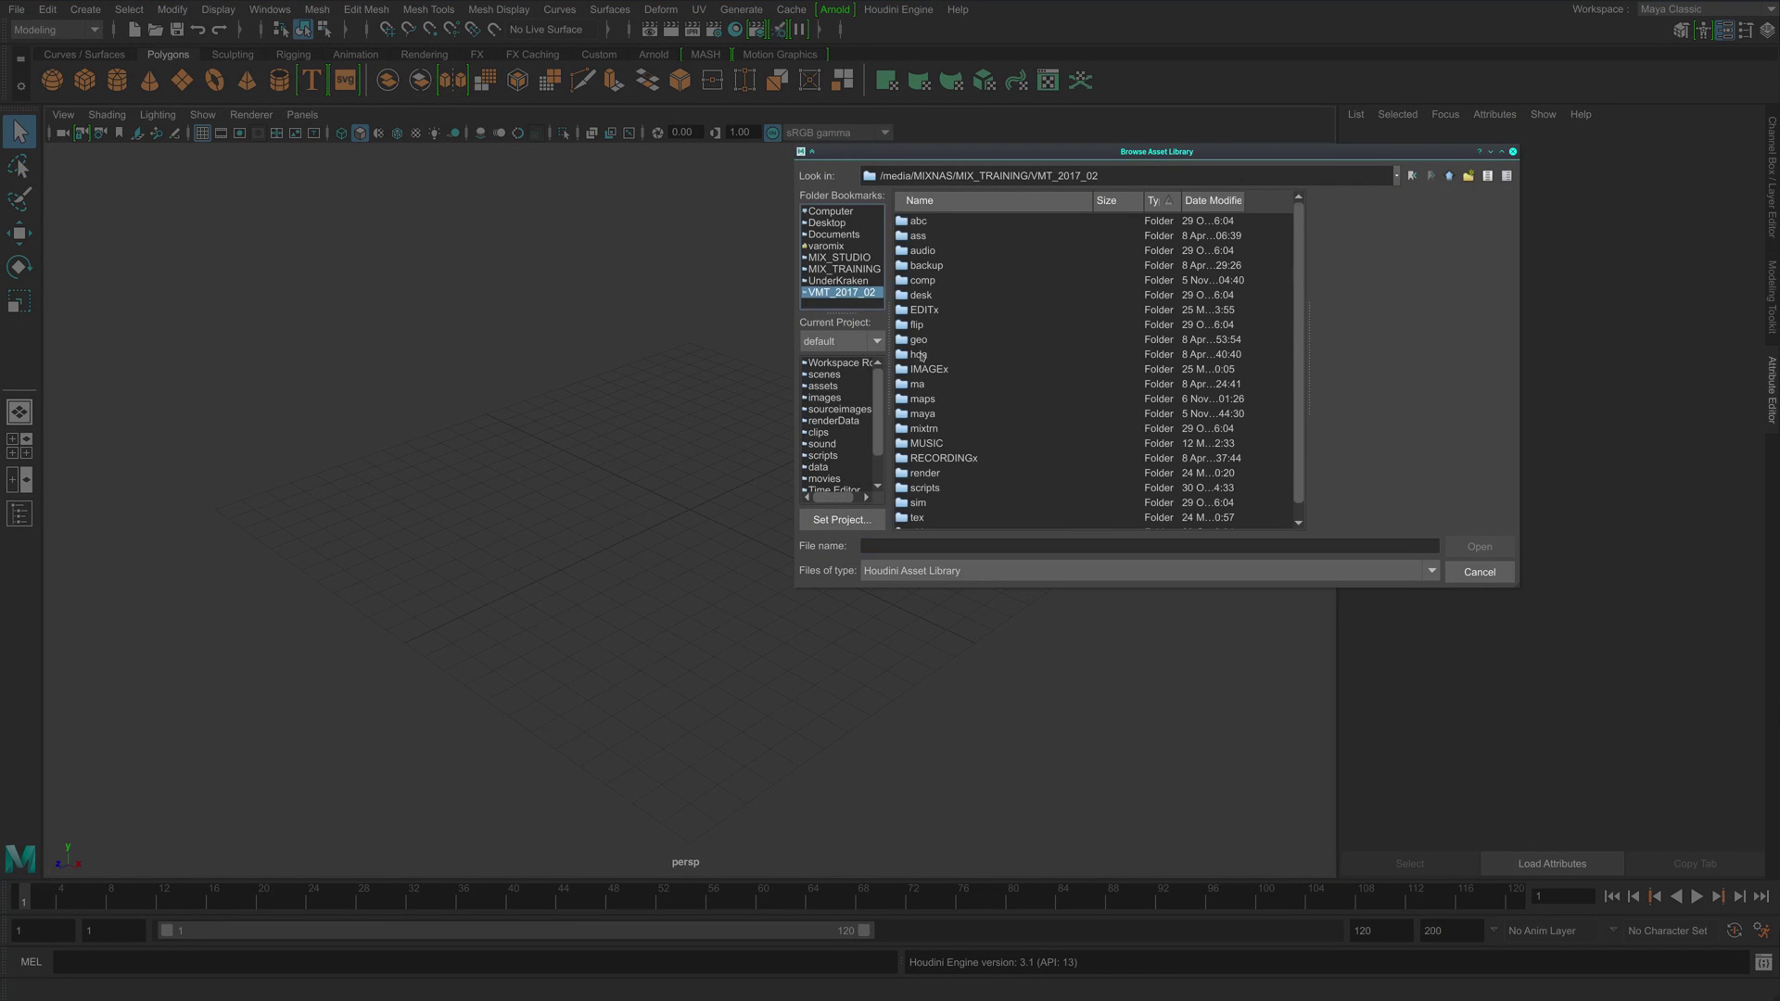
{"action": "left_click", "coordinate": [922, 357]}
{"action": "double_click", "coordinate": [915, 359]}
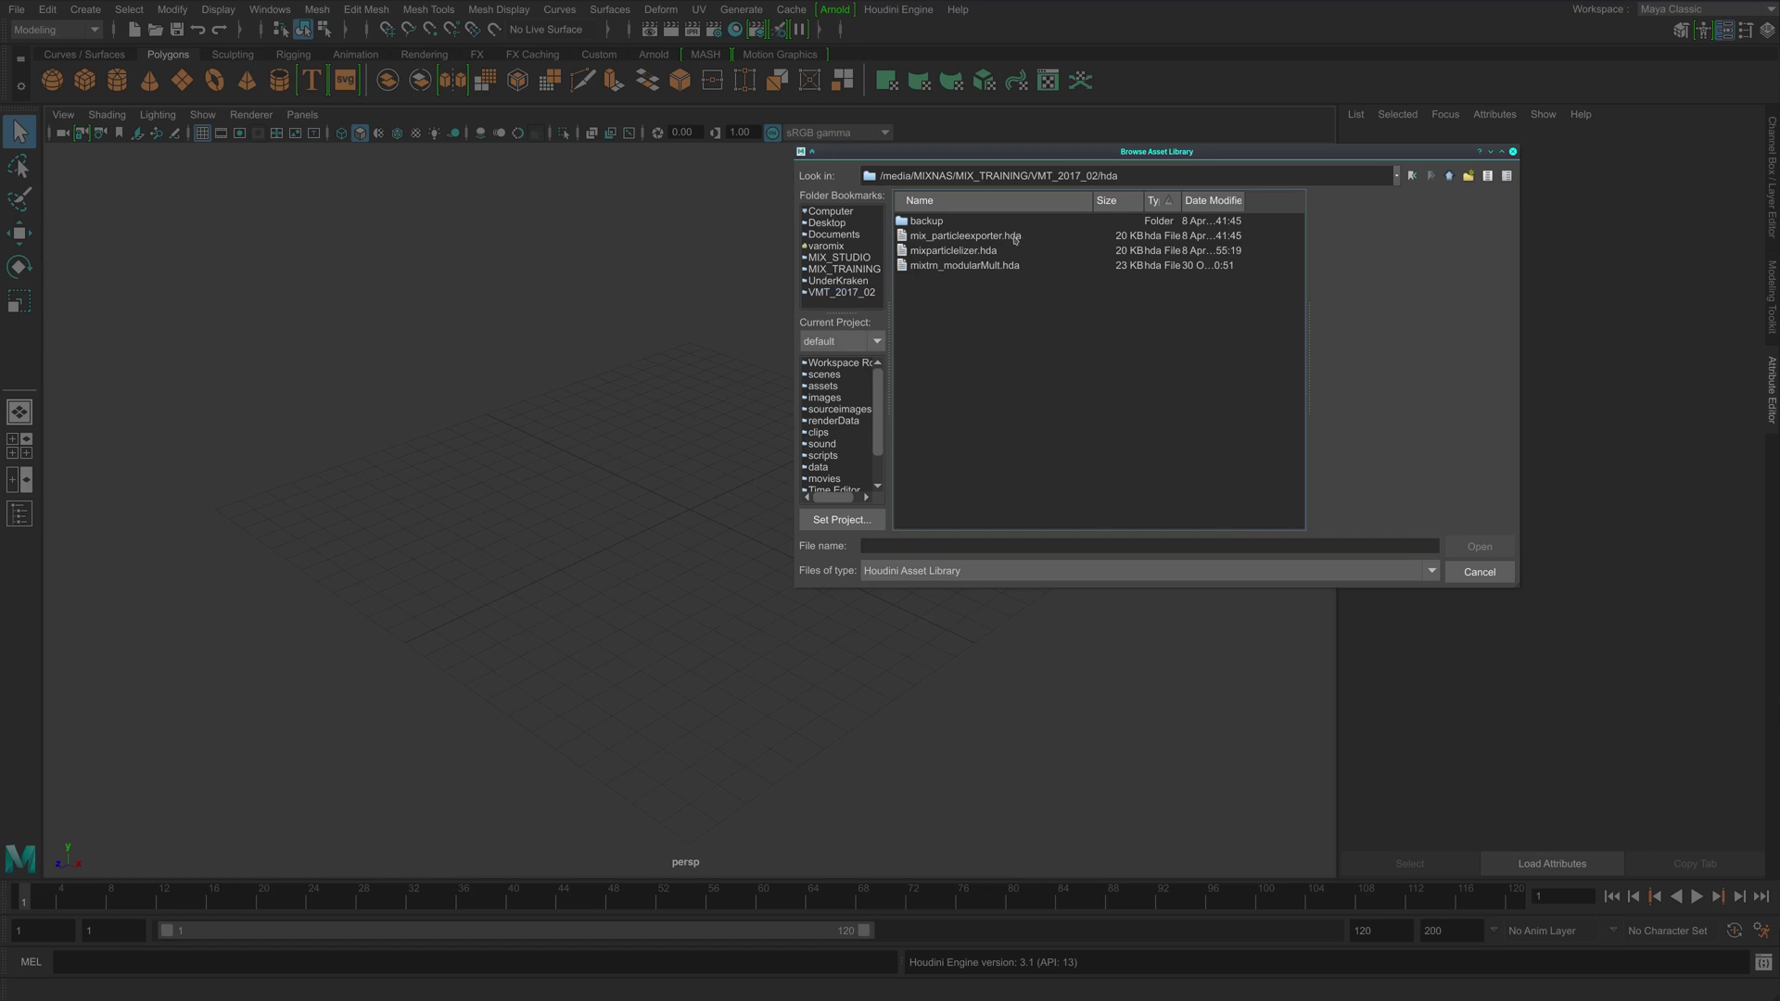
{"action": "left_click", "coordinate": [1015, 238]}
{"action": "left_click", "coordinate": [1480, 547]}
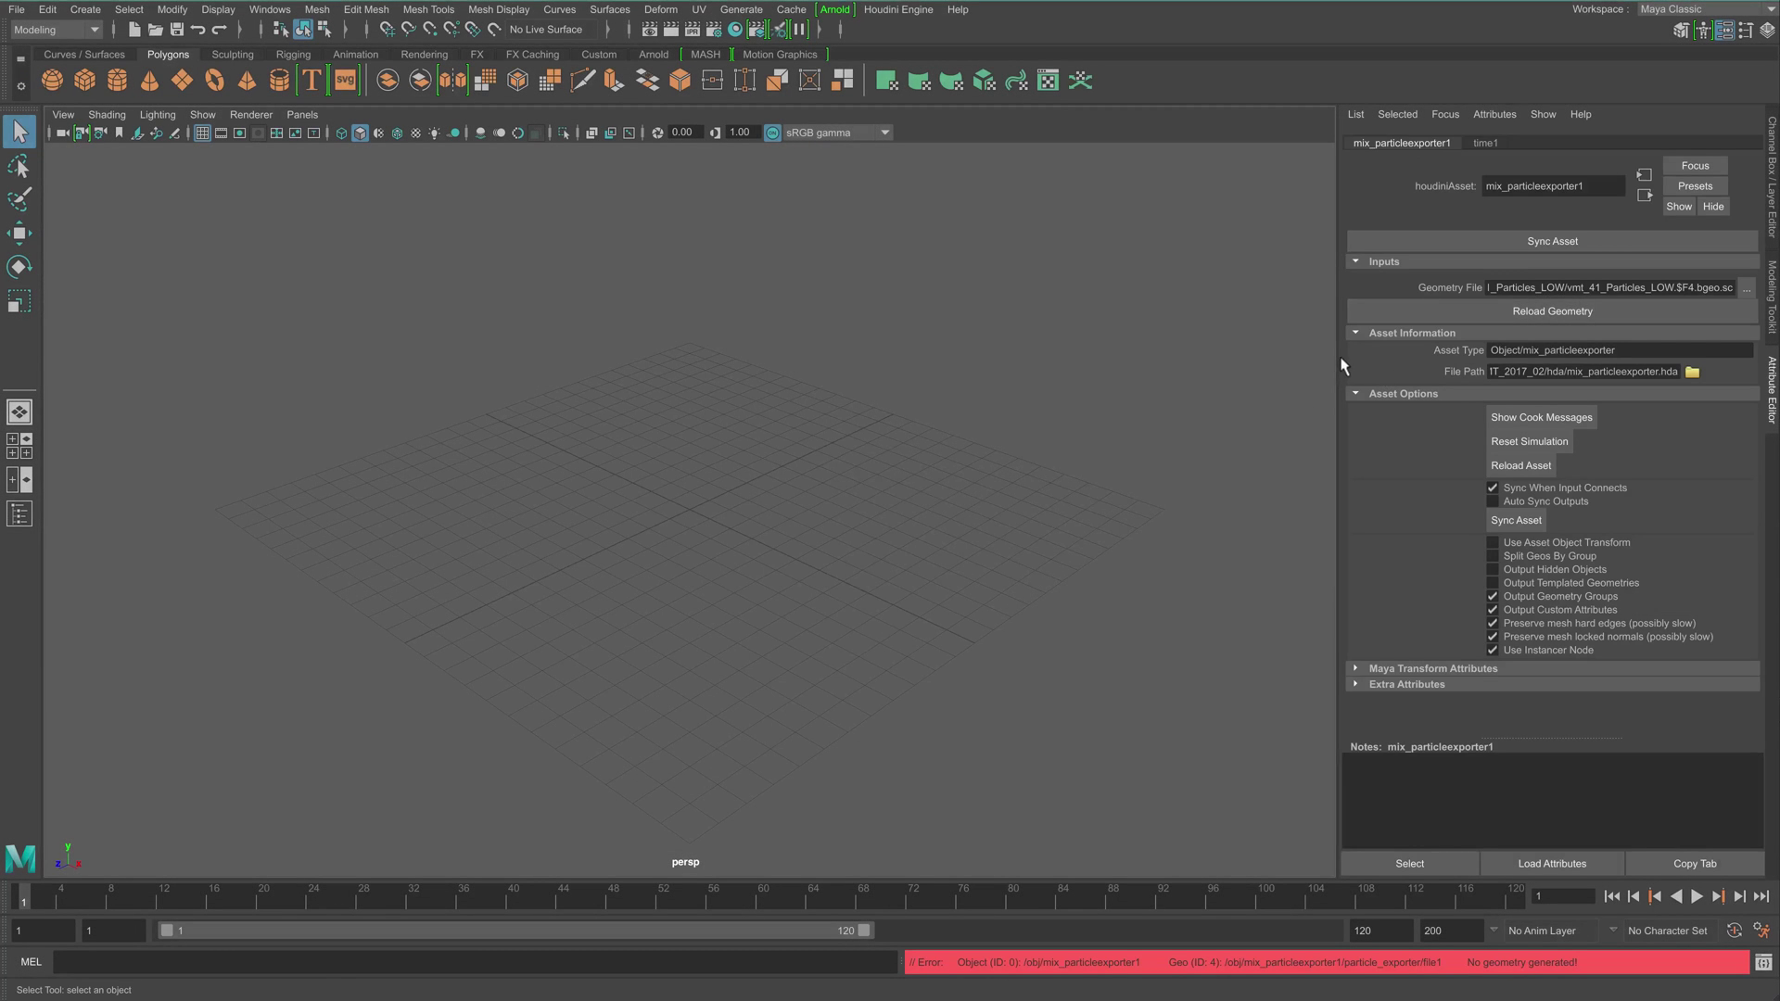
- Set the asset's Geometry File to vmt_41_Particles_LOW.0001.bgeo.sc from the VMT_2017_02/geo/vmt_41_Particles_LOW folder
{"action": "left_click_drag", "start_coordinate": [1323, 362], "coordinate": [1094, 665]}
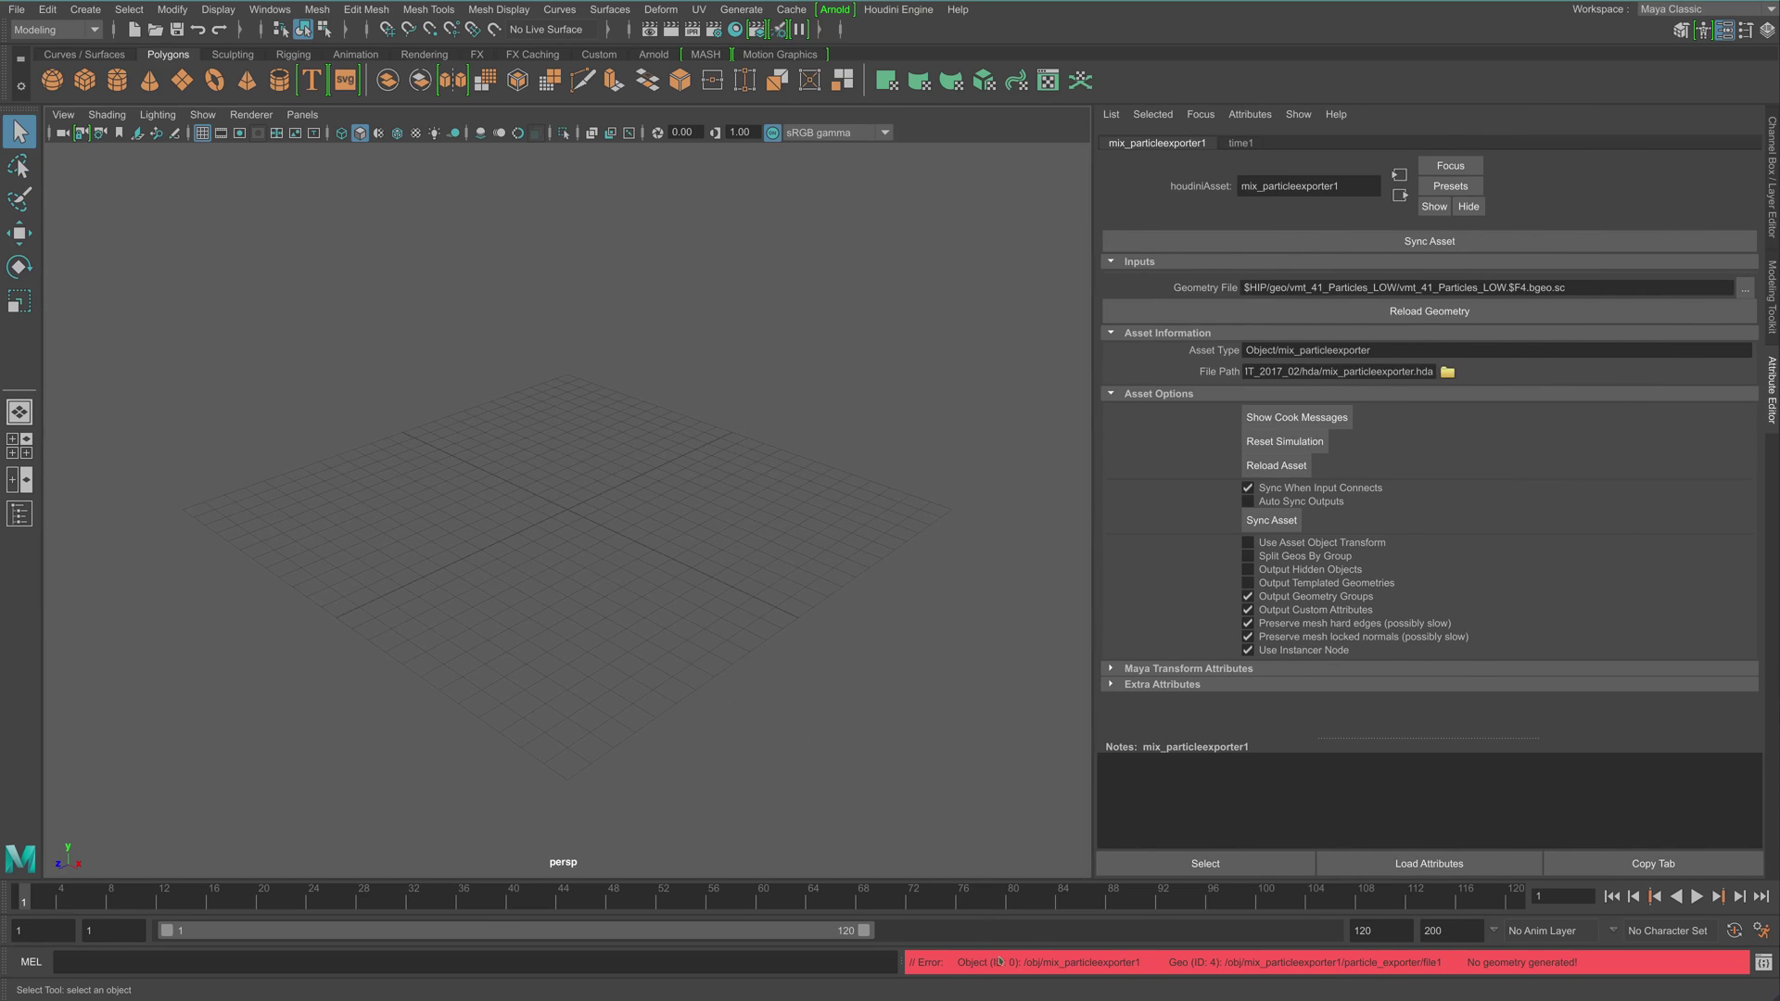
{"action": "left_click_drag", "start_coordinate": [1269, 287], "coordinate": [1185, 309]}
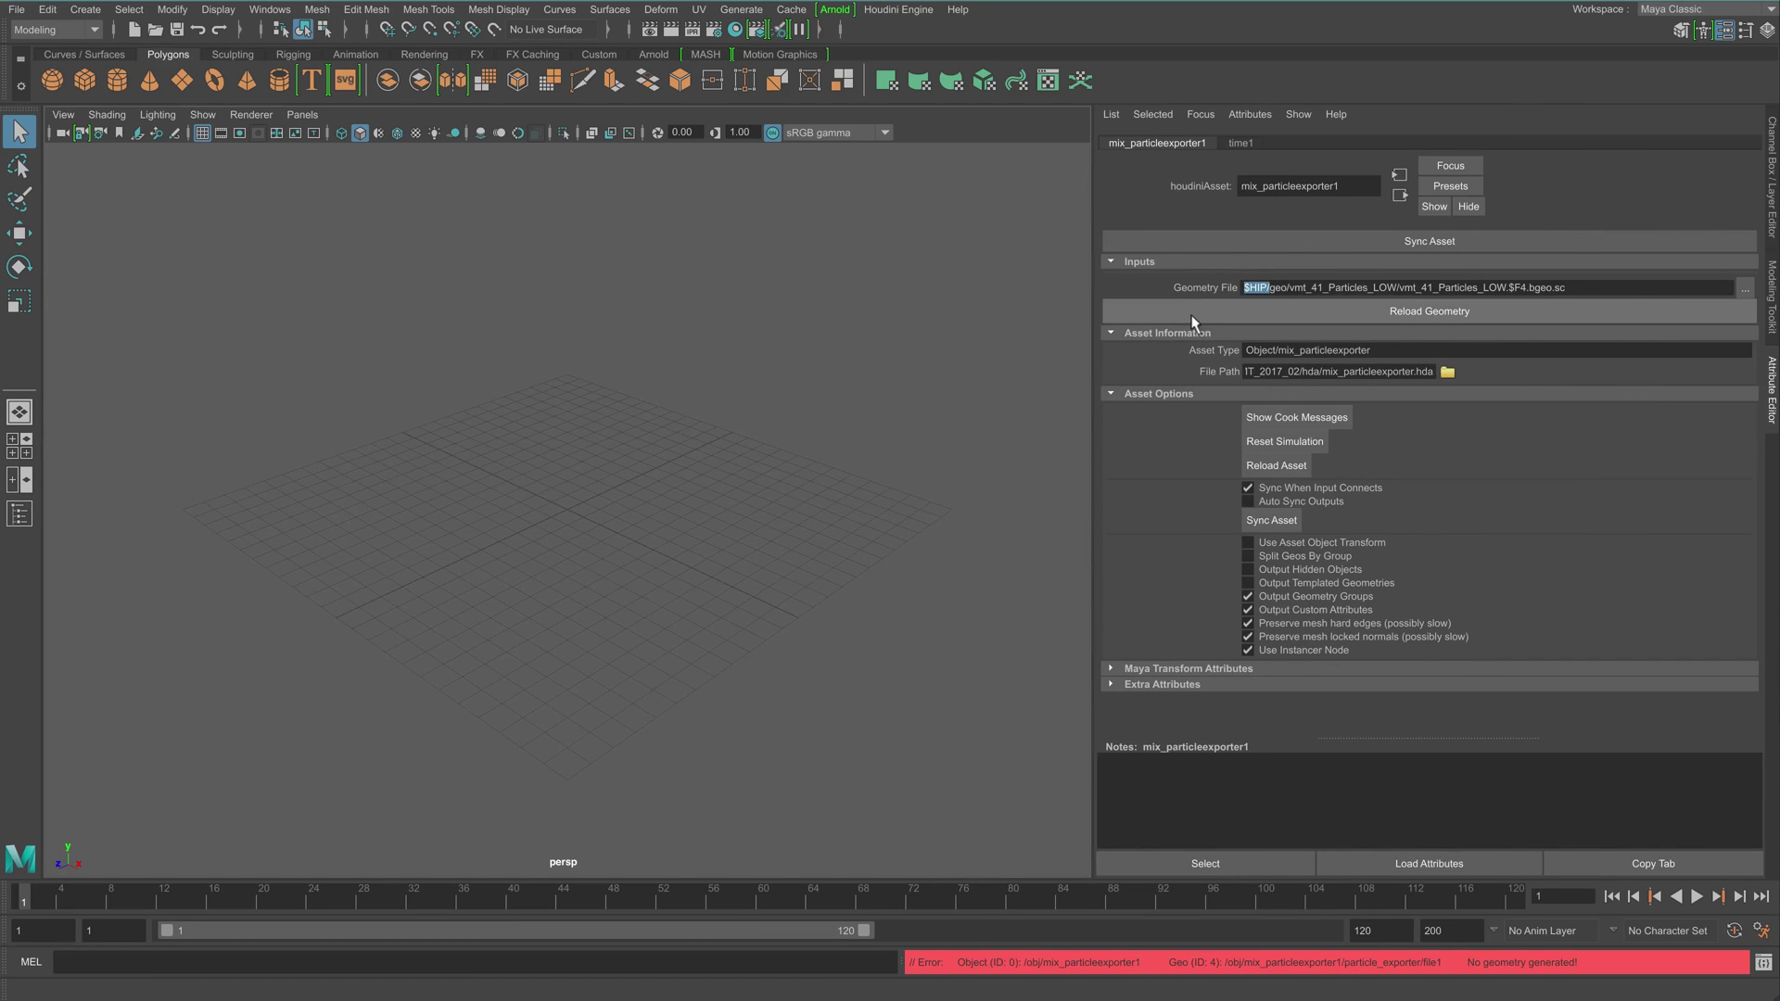
{"action": "left_click", "coordinate": [1745, 288]}
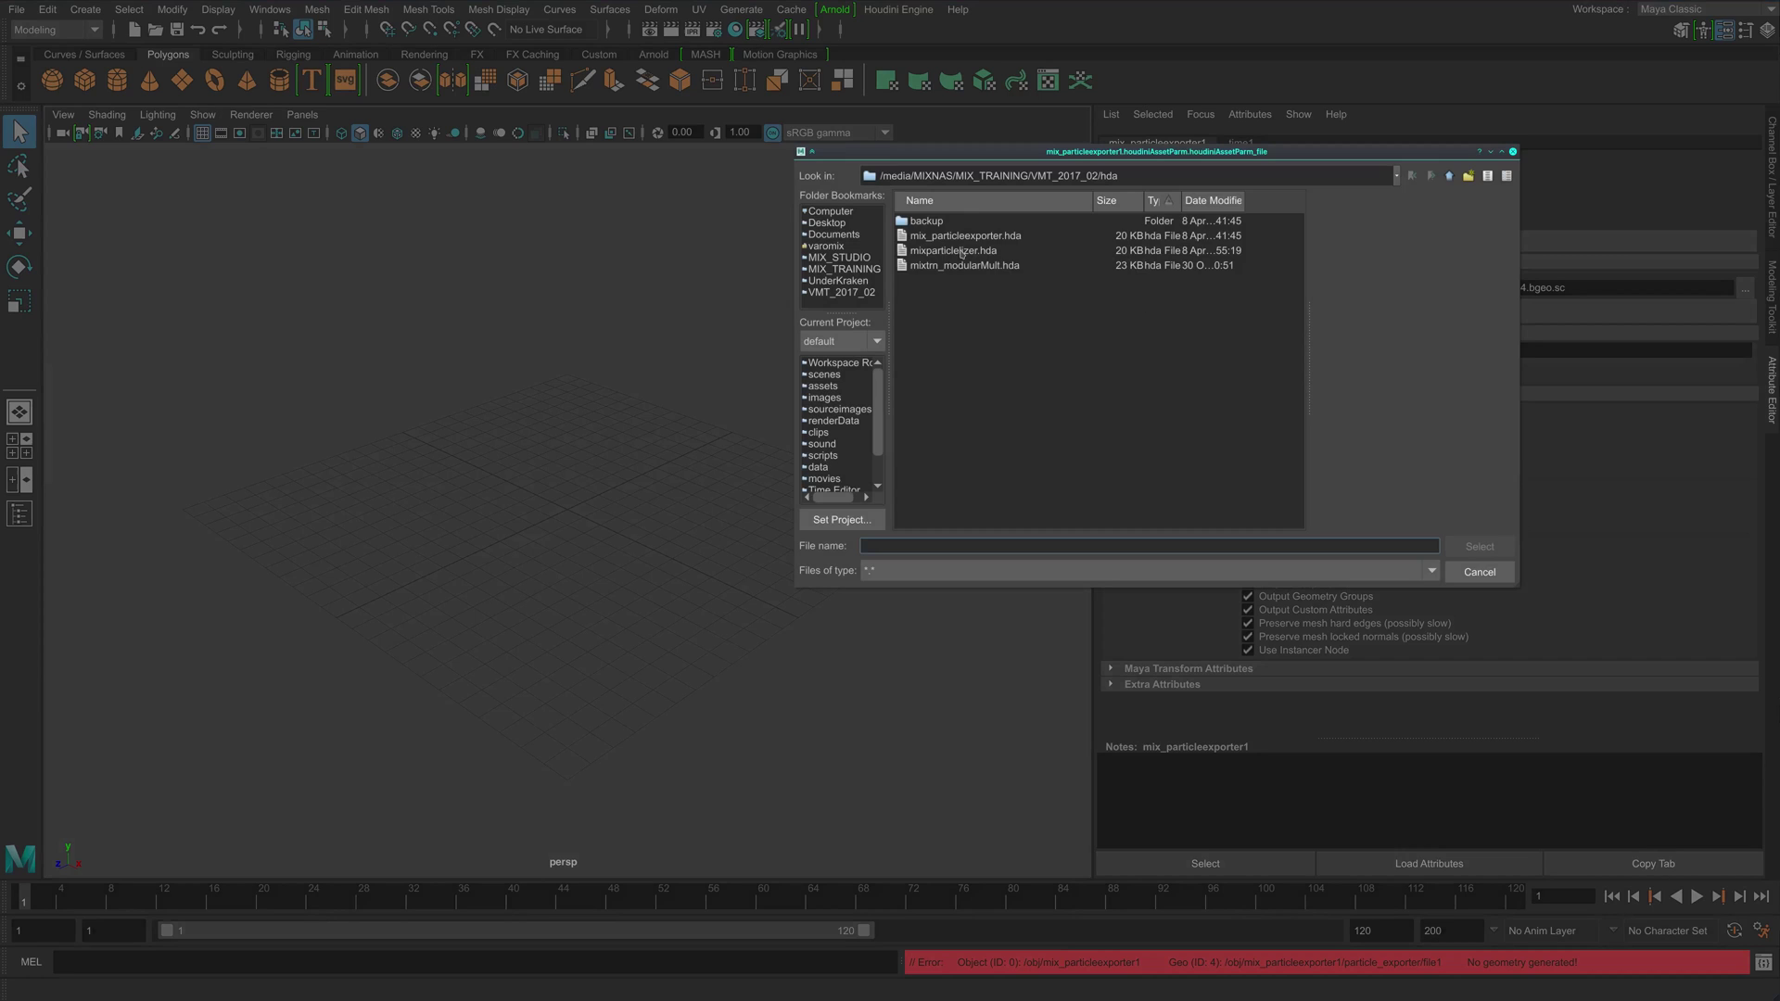
{"action": "left_click", "coordinate": [1452, 177]}
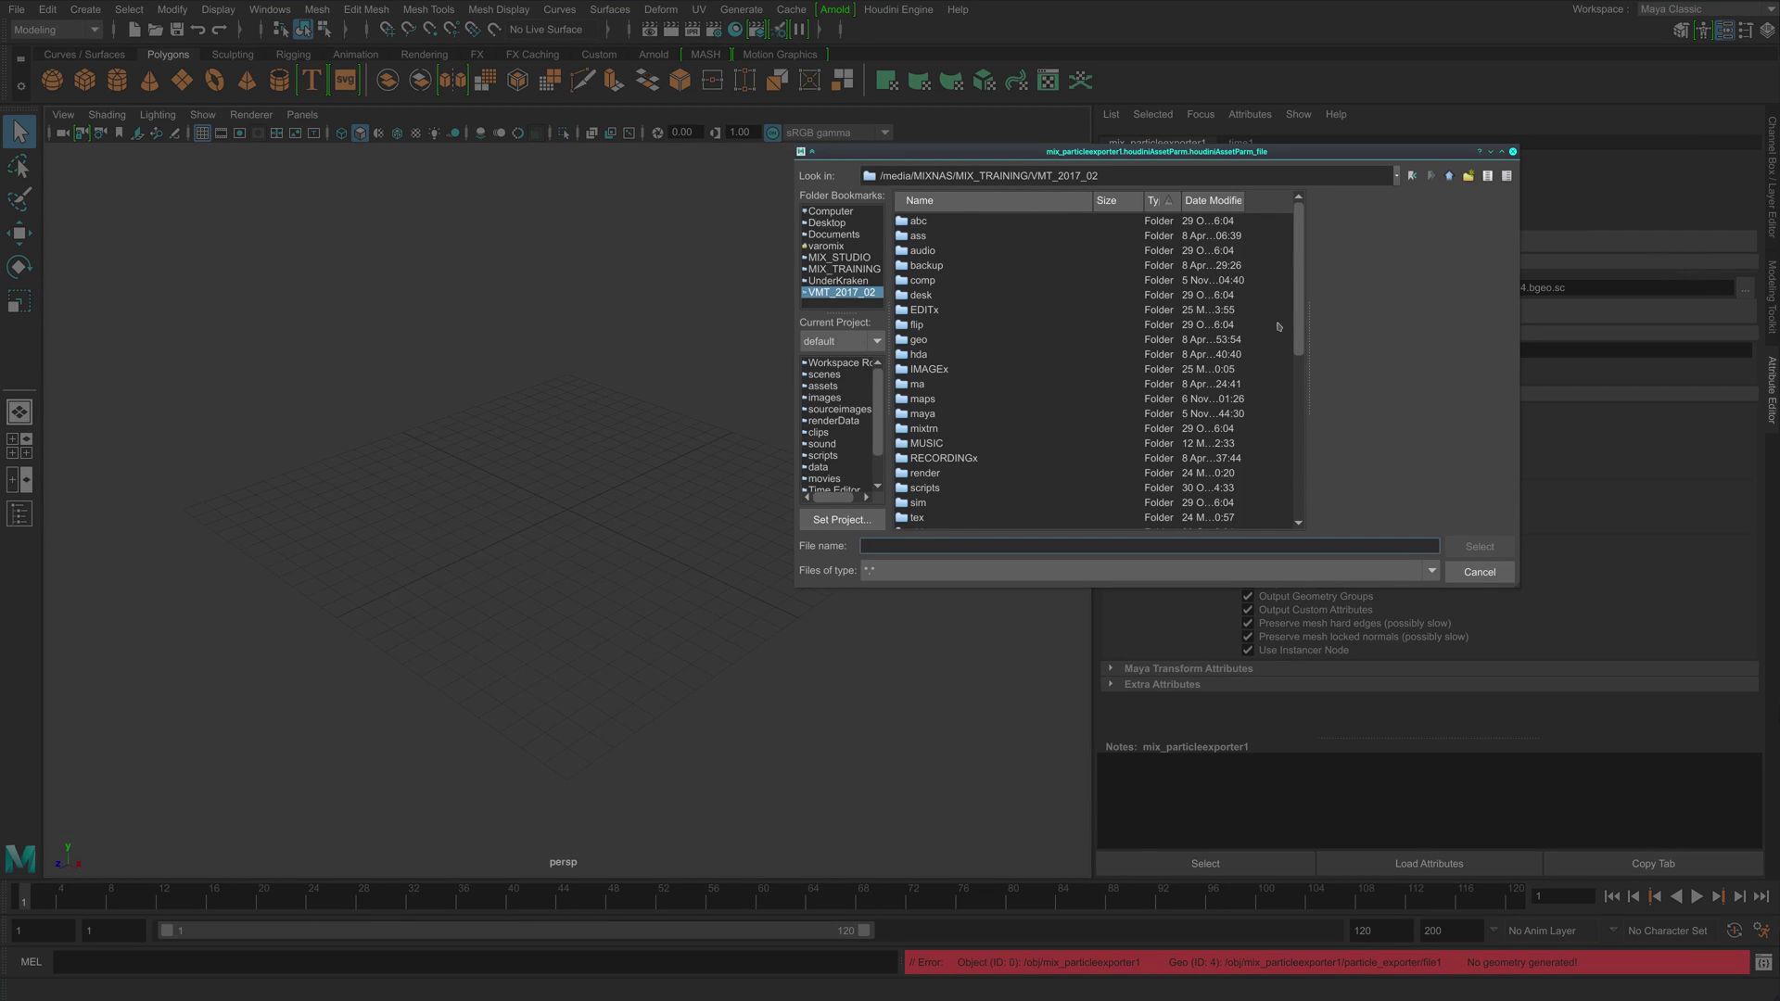
{"action": "double_click", "coordinate": [923, 341]}
{"action": "left_click", "coordinate": [927, 340]}
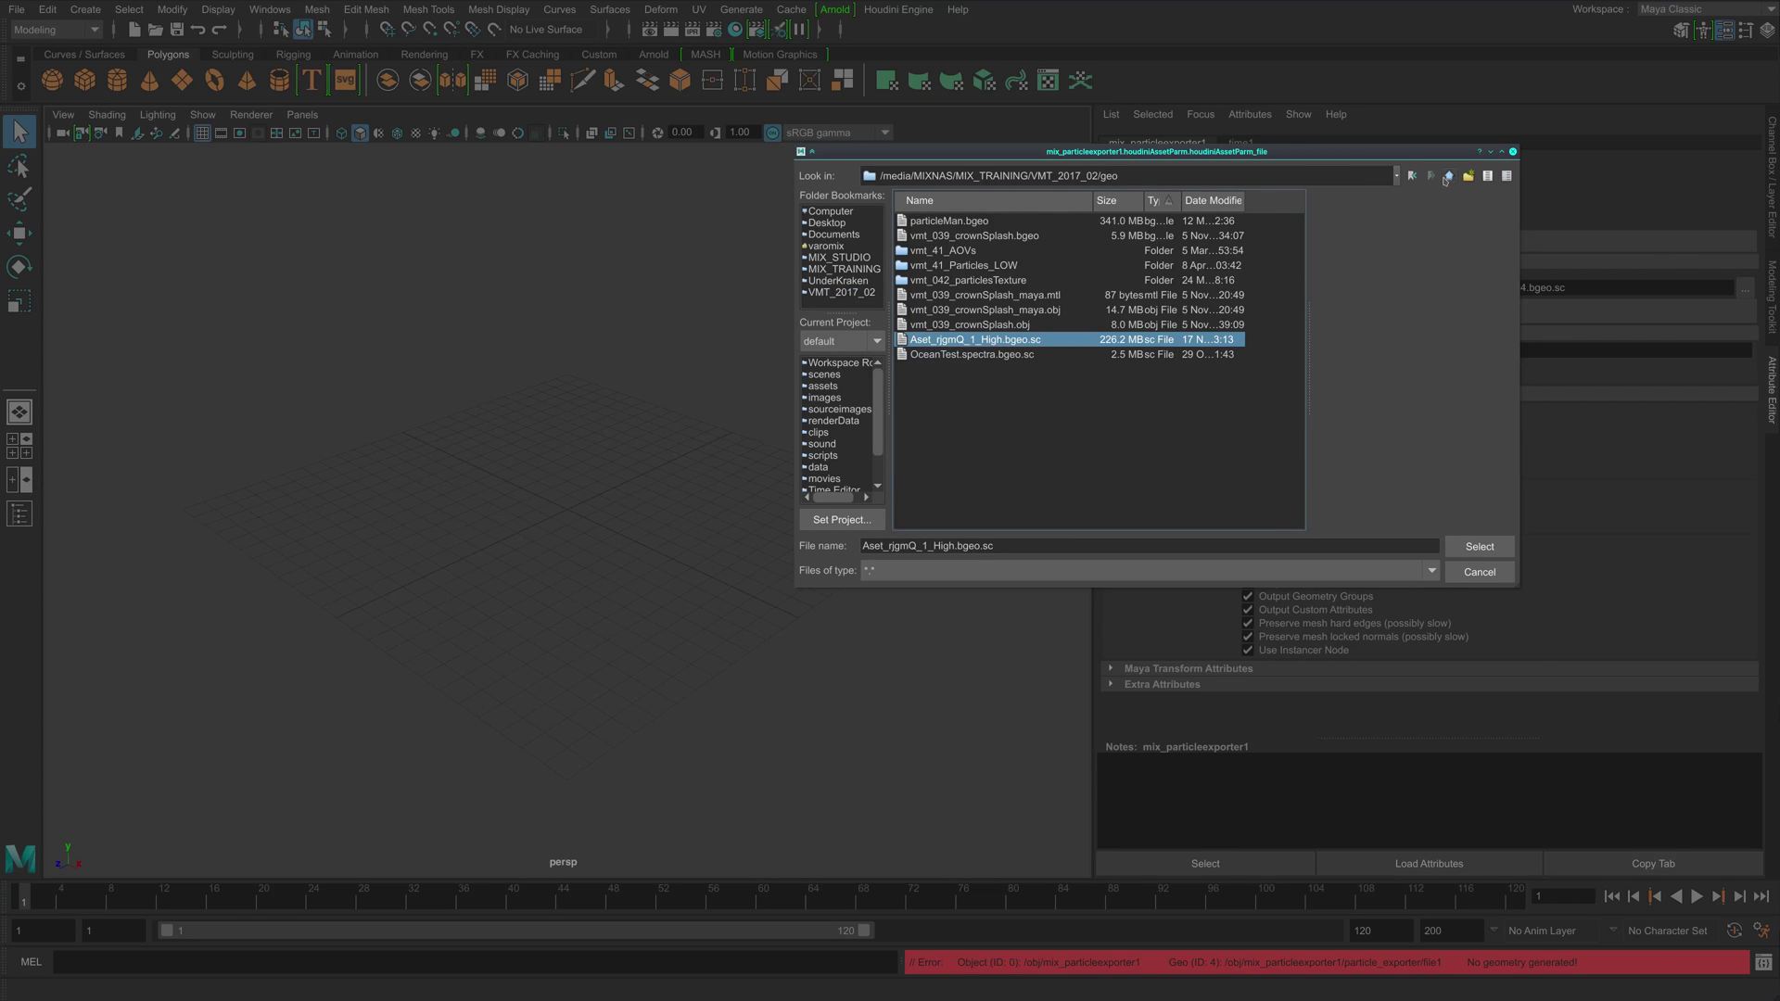
{"action": "left_click", "coordinate": [1448, 176]}
{"action": "double_click", "coordinate": [927, 340]}
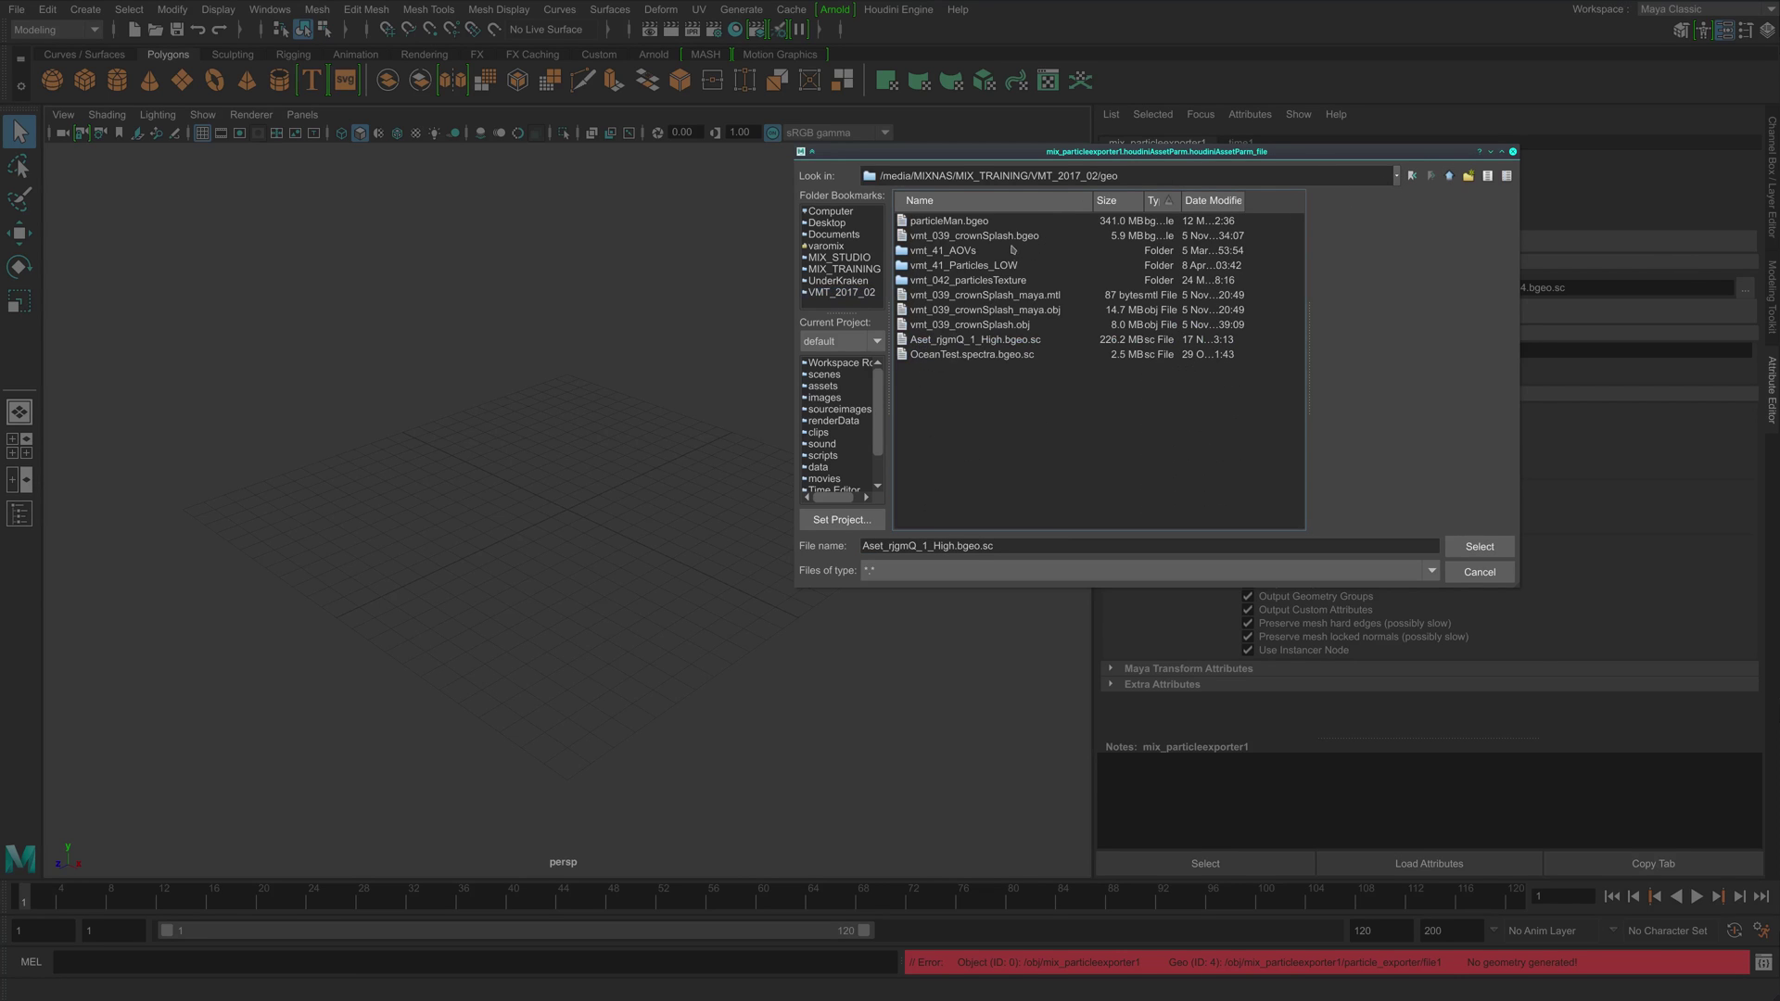
{"action": "double_click", "coordinate": [999, 267]}
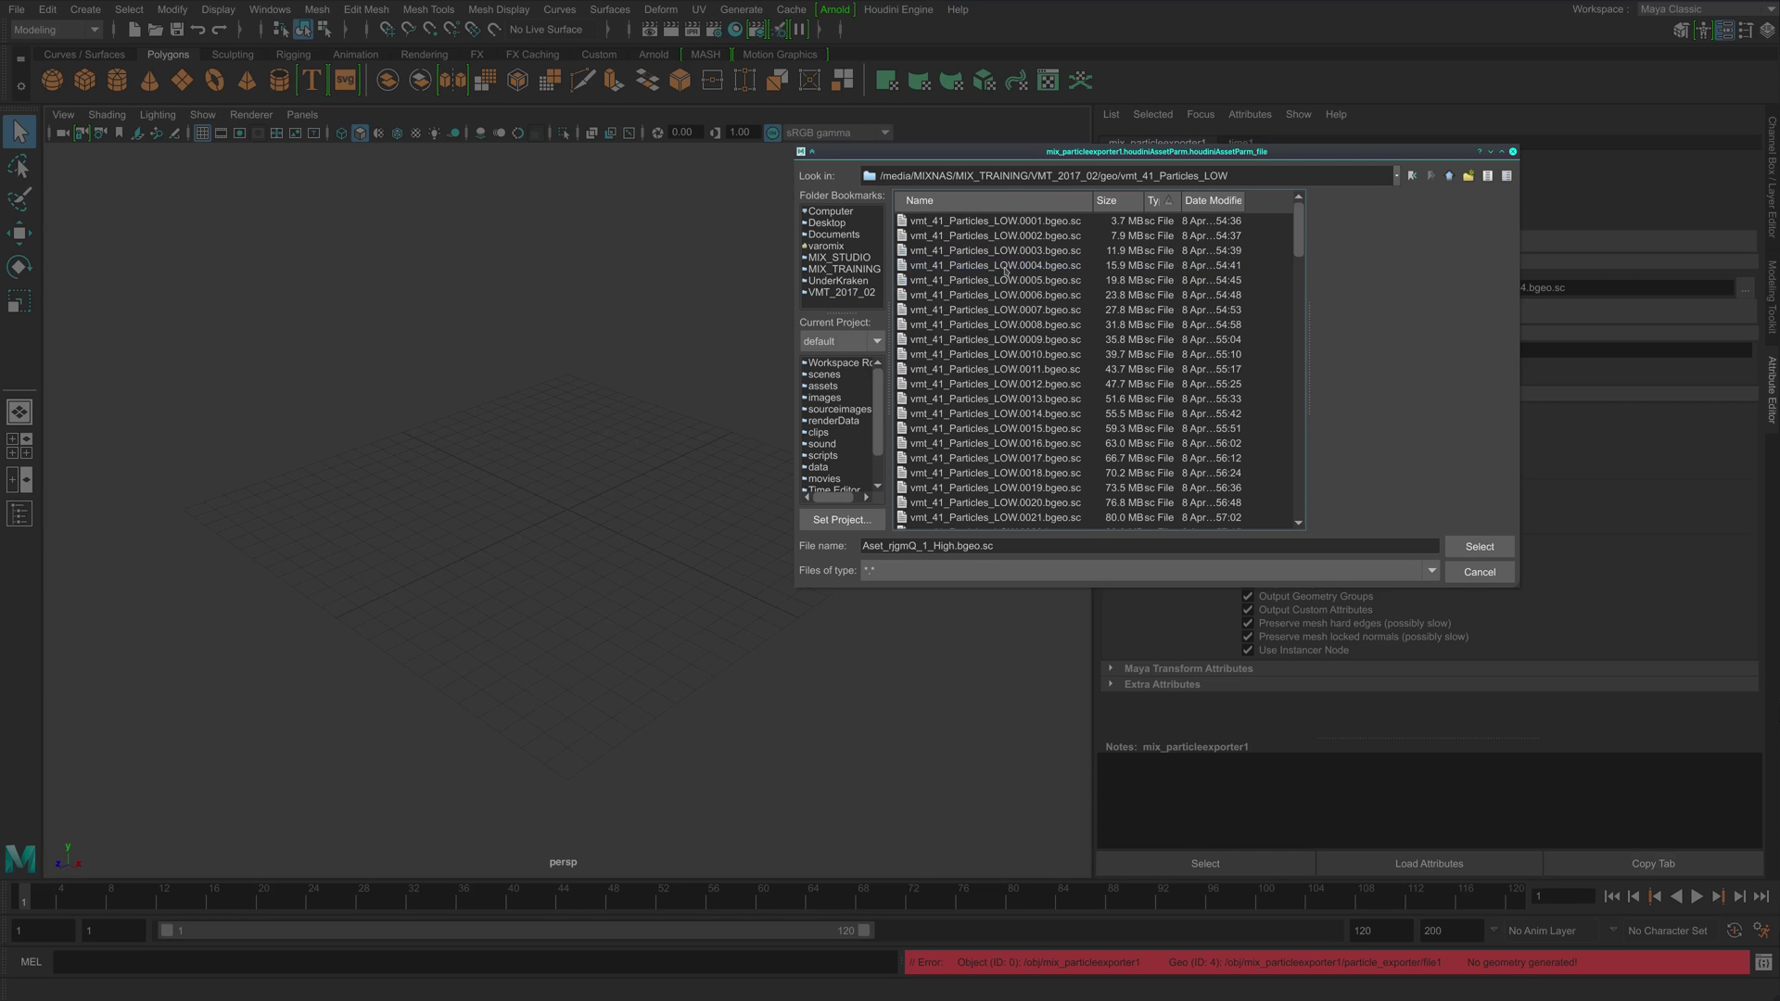
{"action": "left_click", "coordinate": [1040, 225]}
{"action": "left_click", "coordinate": [1480, 547]}
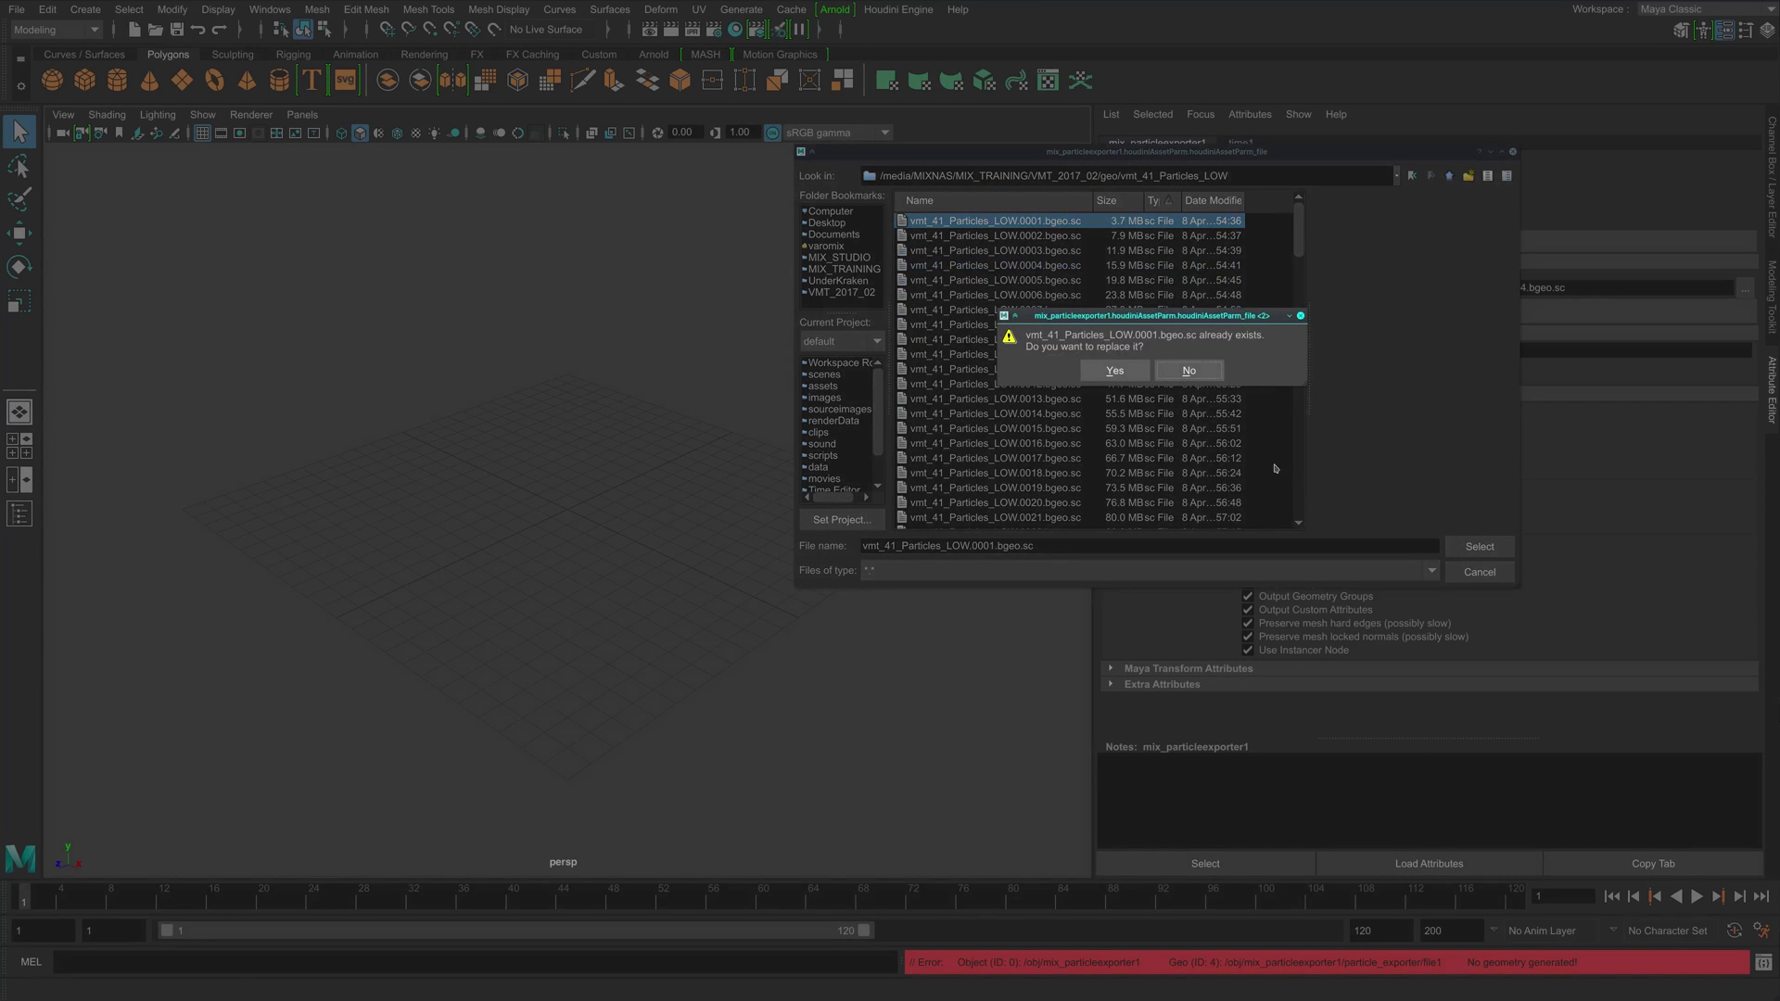
{"action": "left_click", "coordinate": [1120, 371]}
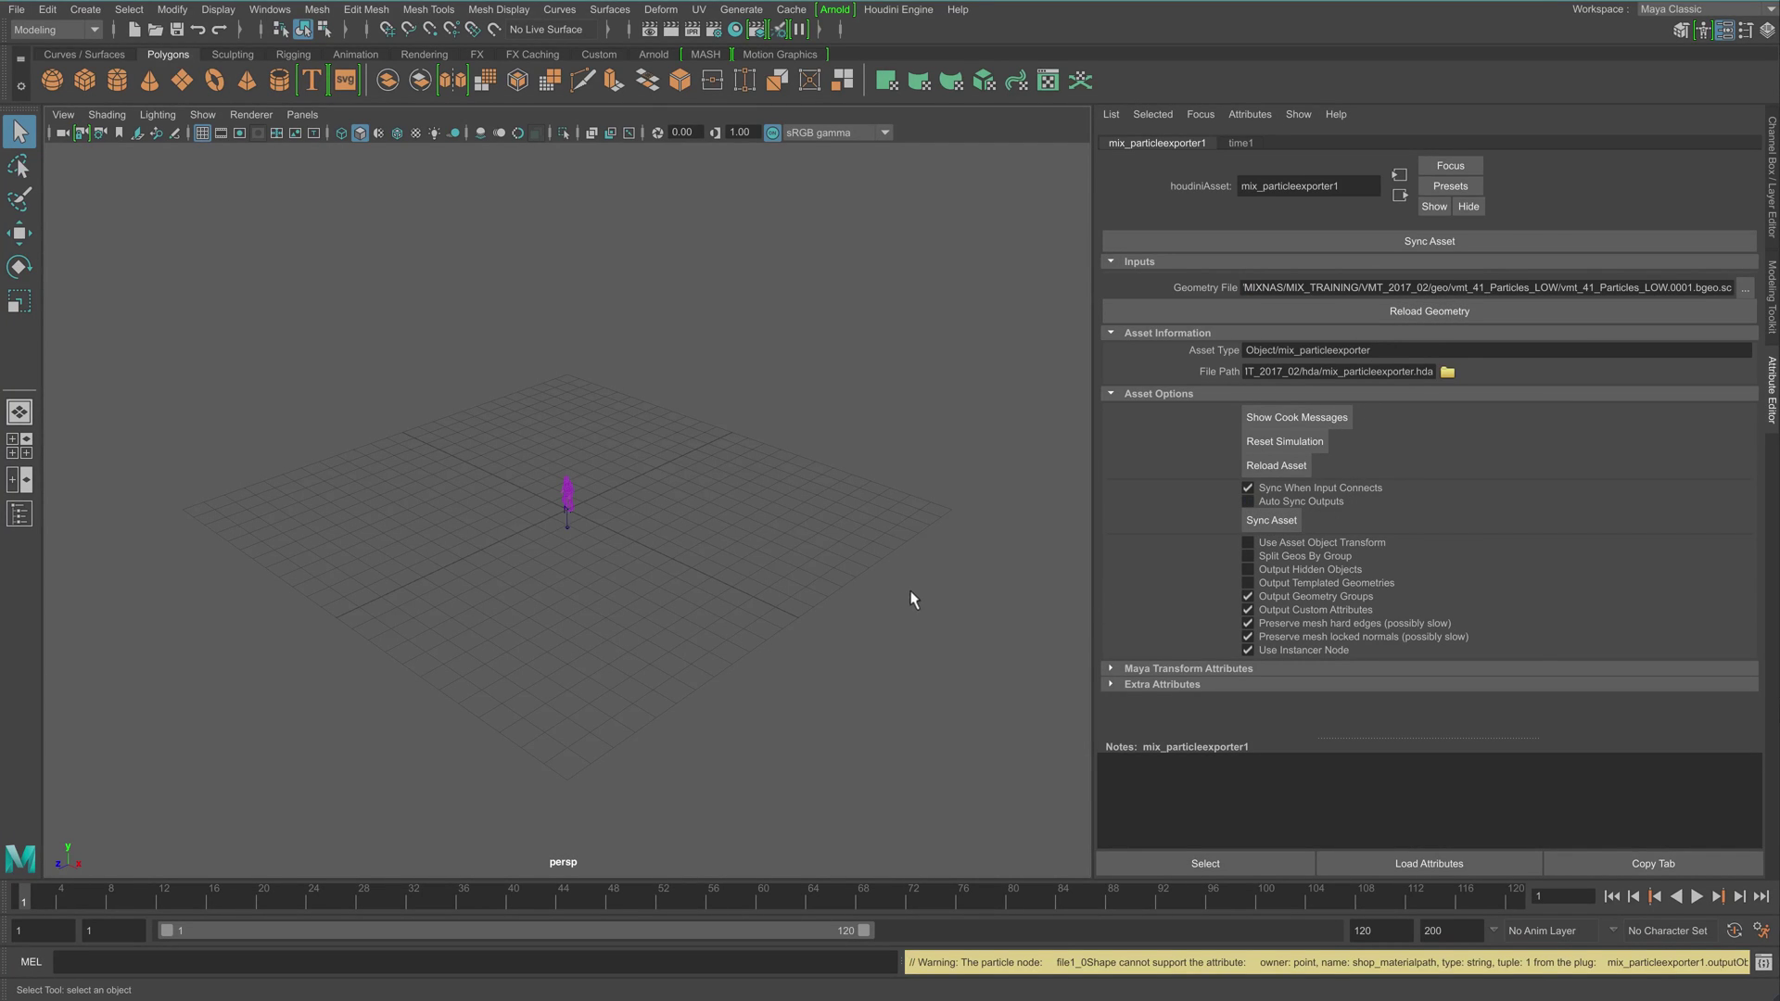
- Scrub the first frames of the timeline to check whether the loaded particle figure animates
{"action": "left_click", "coordinate": [615, 559]}
{"action": "right_click_drag", "start_coordinate": [615, 559], "coordinate": [834, 497], "text": "alt"}
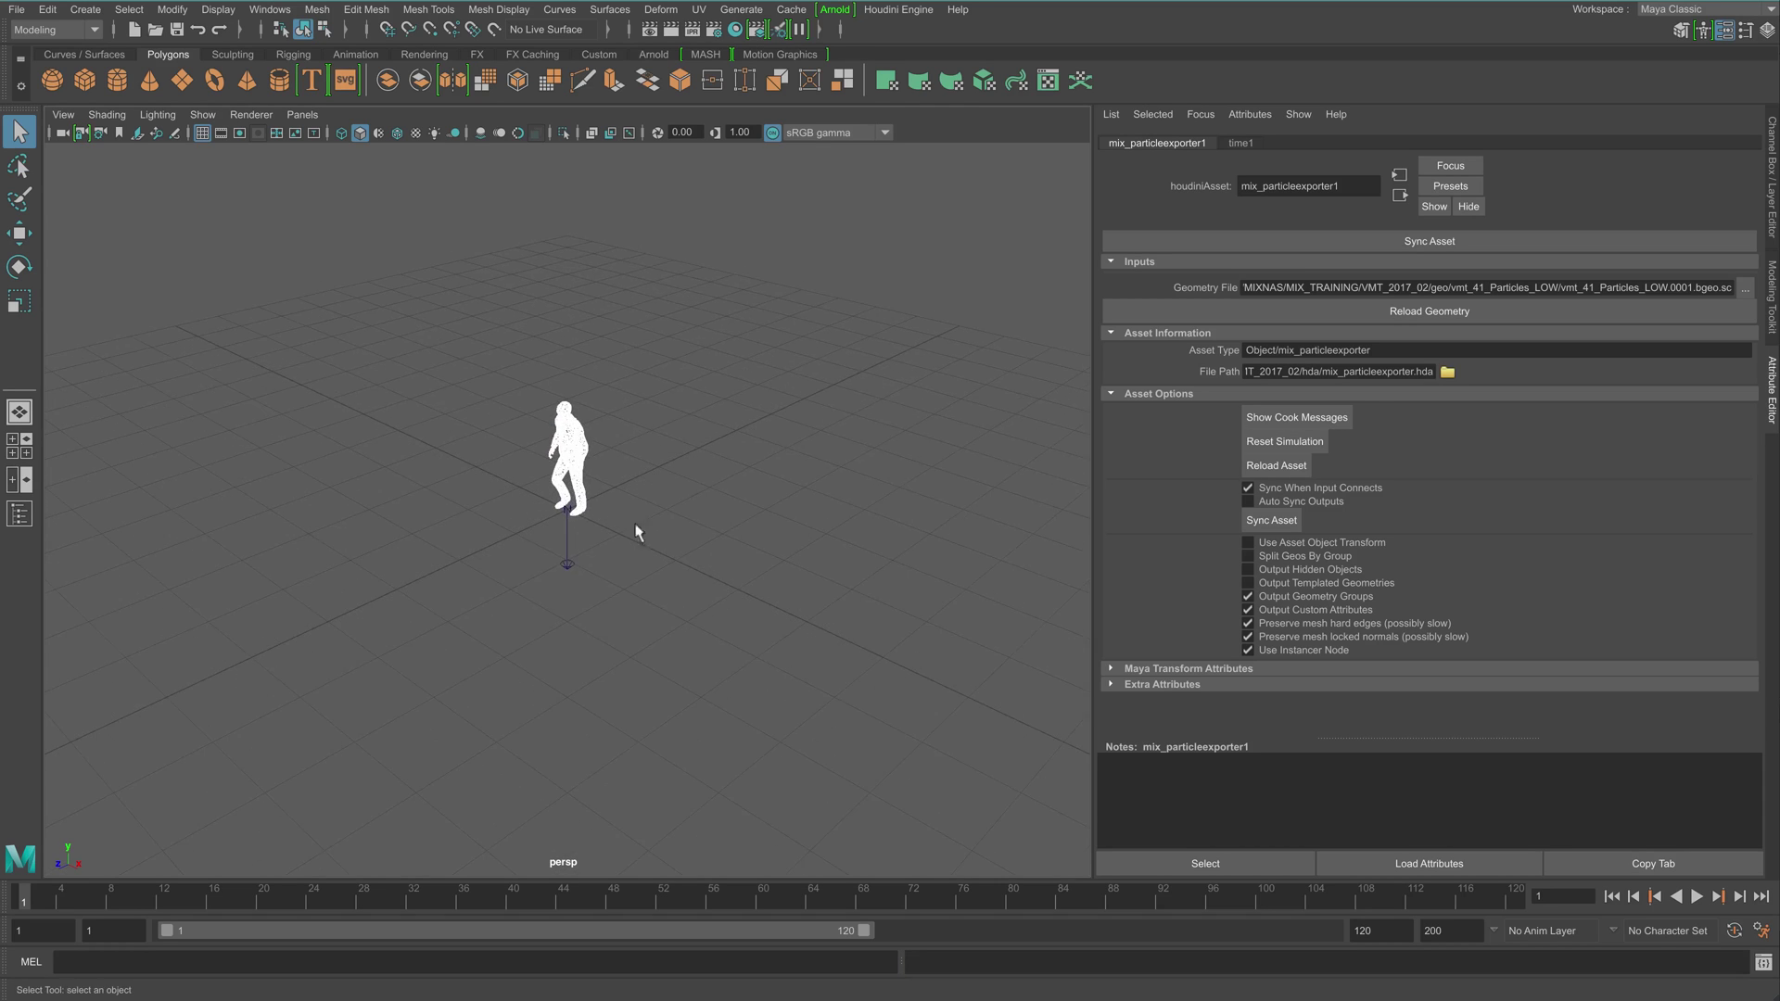
{"action": "right_click_drag", "start_coordinate": [634, 525], "coordinate": [890, 508], "text": "alt"}
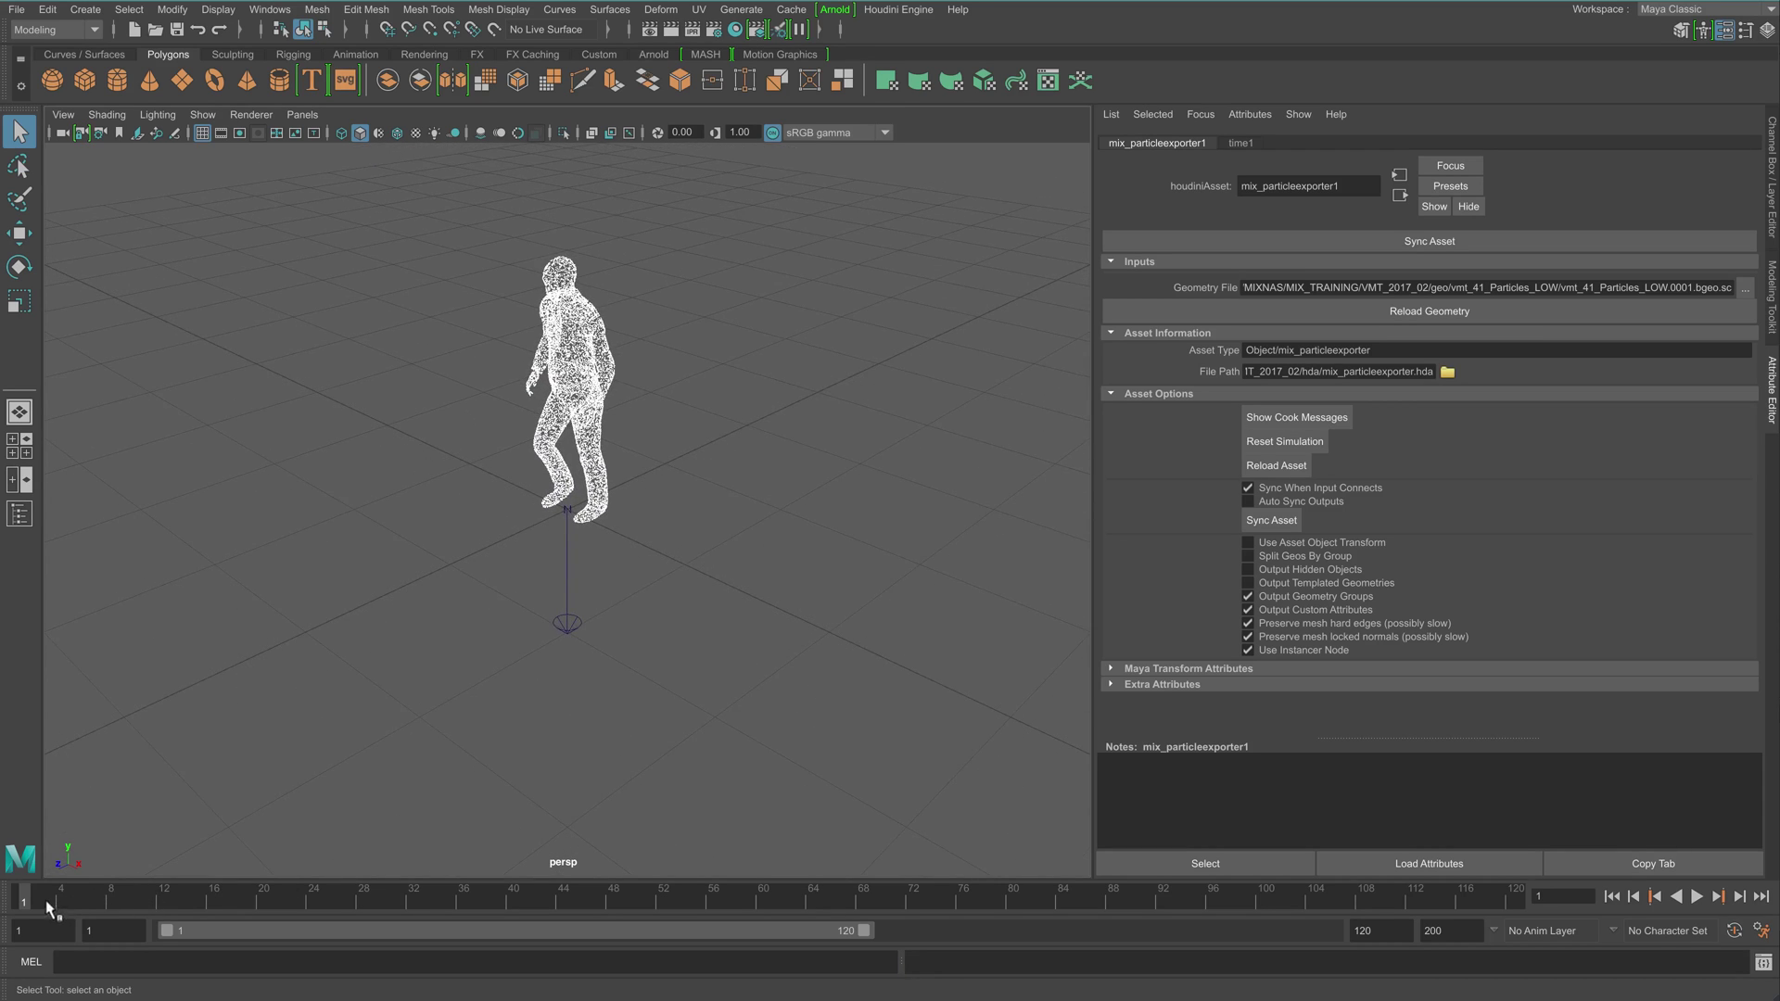
{"action": "mouse_move", "coordinate": [48, 904]}
{"action": "left_mouse_down"}
{"action": "mouse_move", "coordinate": [117, 904]}
{"action": "mouse_move", "coordinate": [21, 904]}
{"action": "left_mouse_up"}
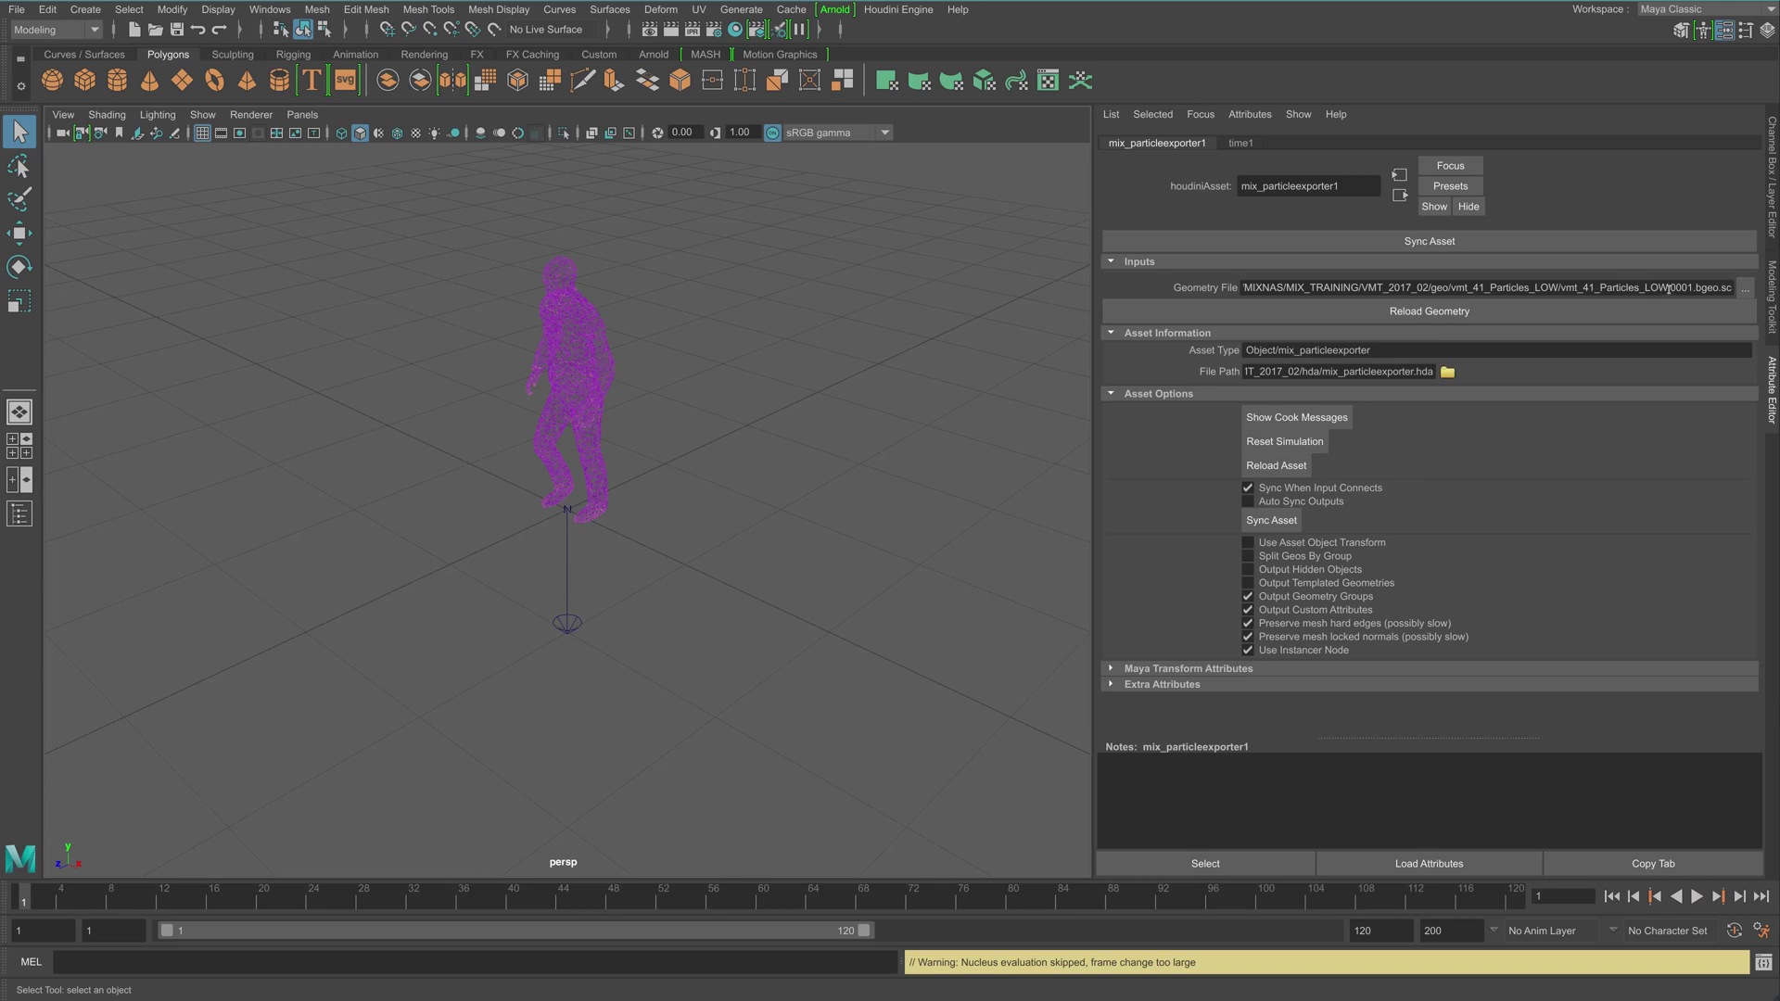
- Replace the frame number 0001 in the Geometry File path with $F4
{"action": "left_click_drag", "start_coordinate": [1669, 289], "coordinate": [1689, 288]}
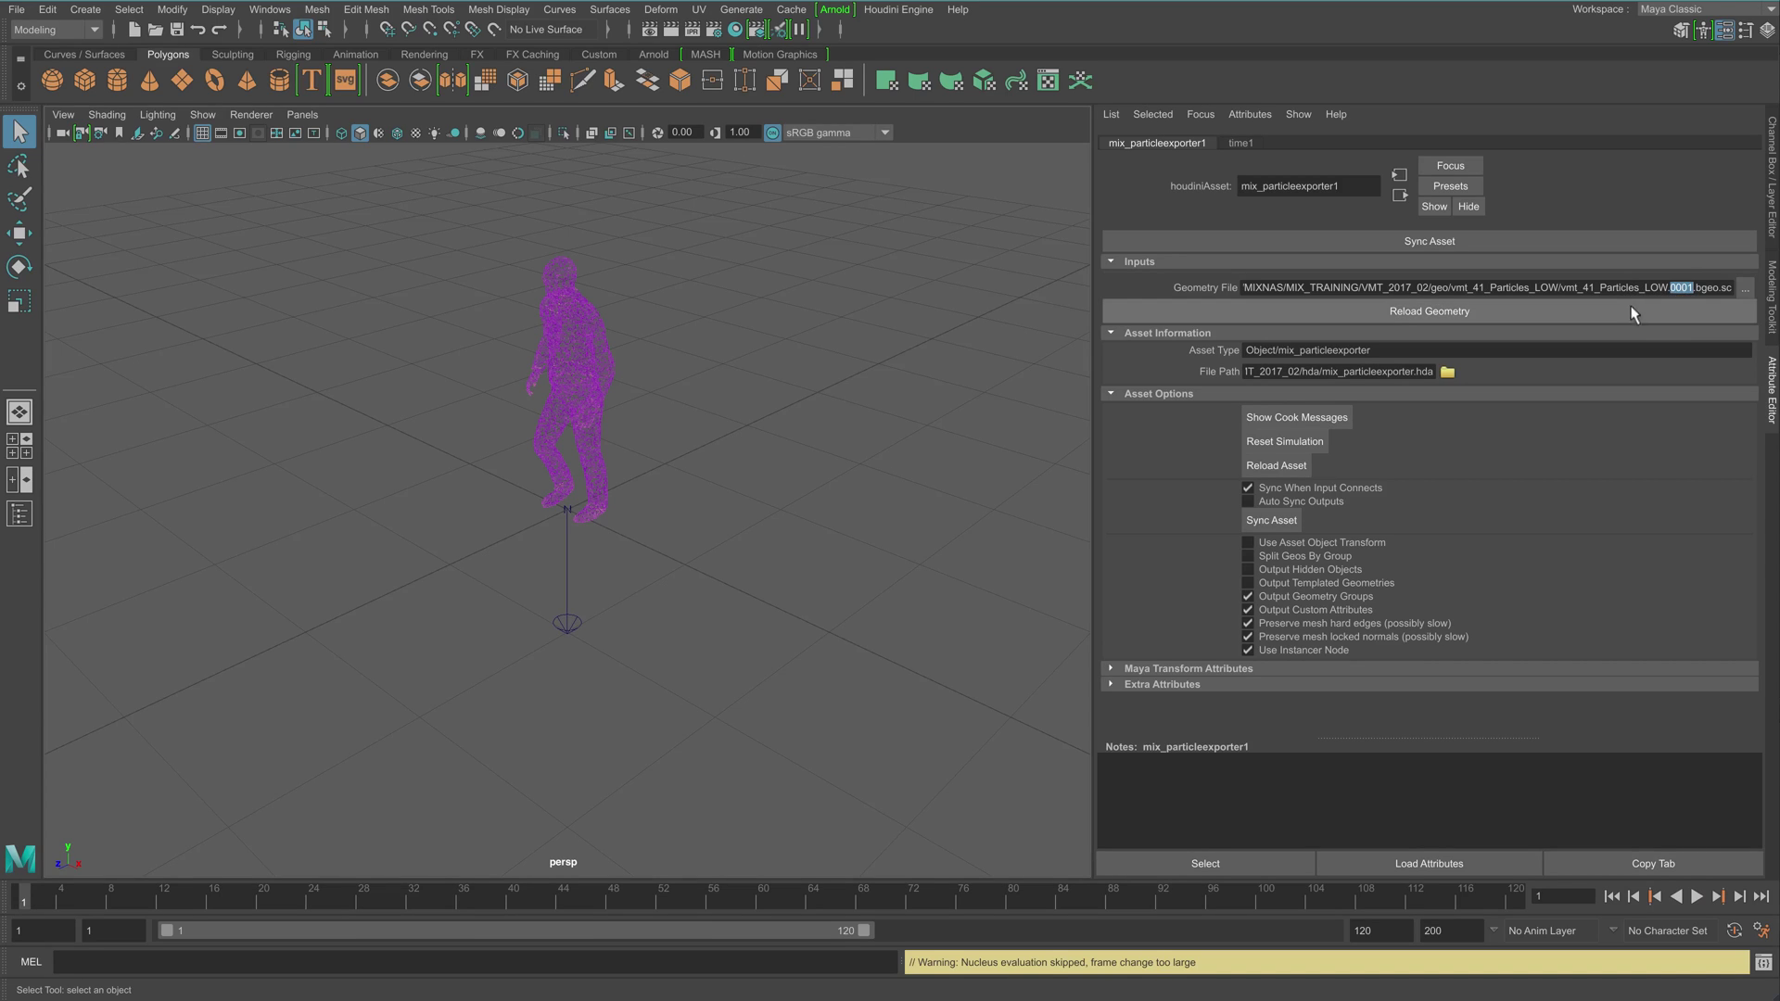
{"action": "type", "text": "$"}
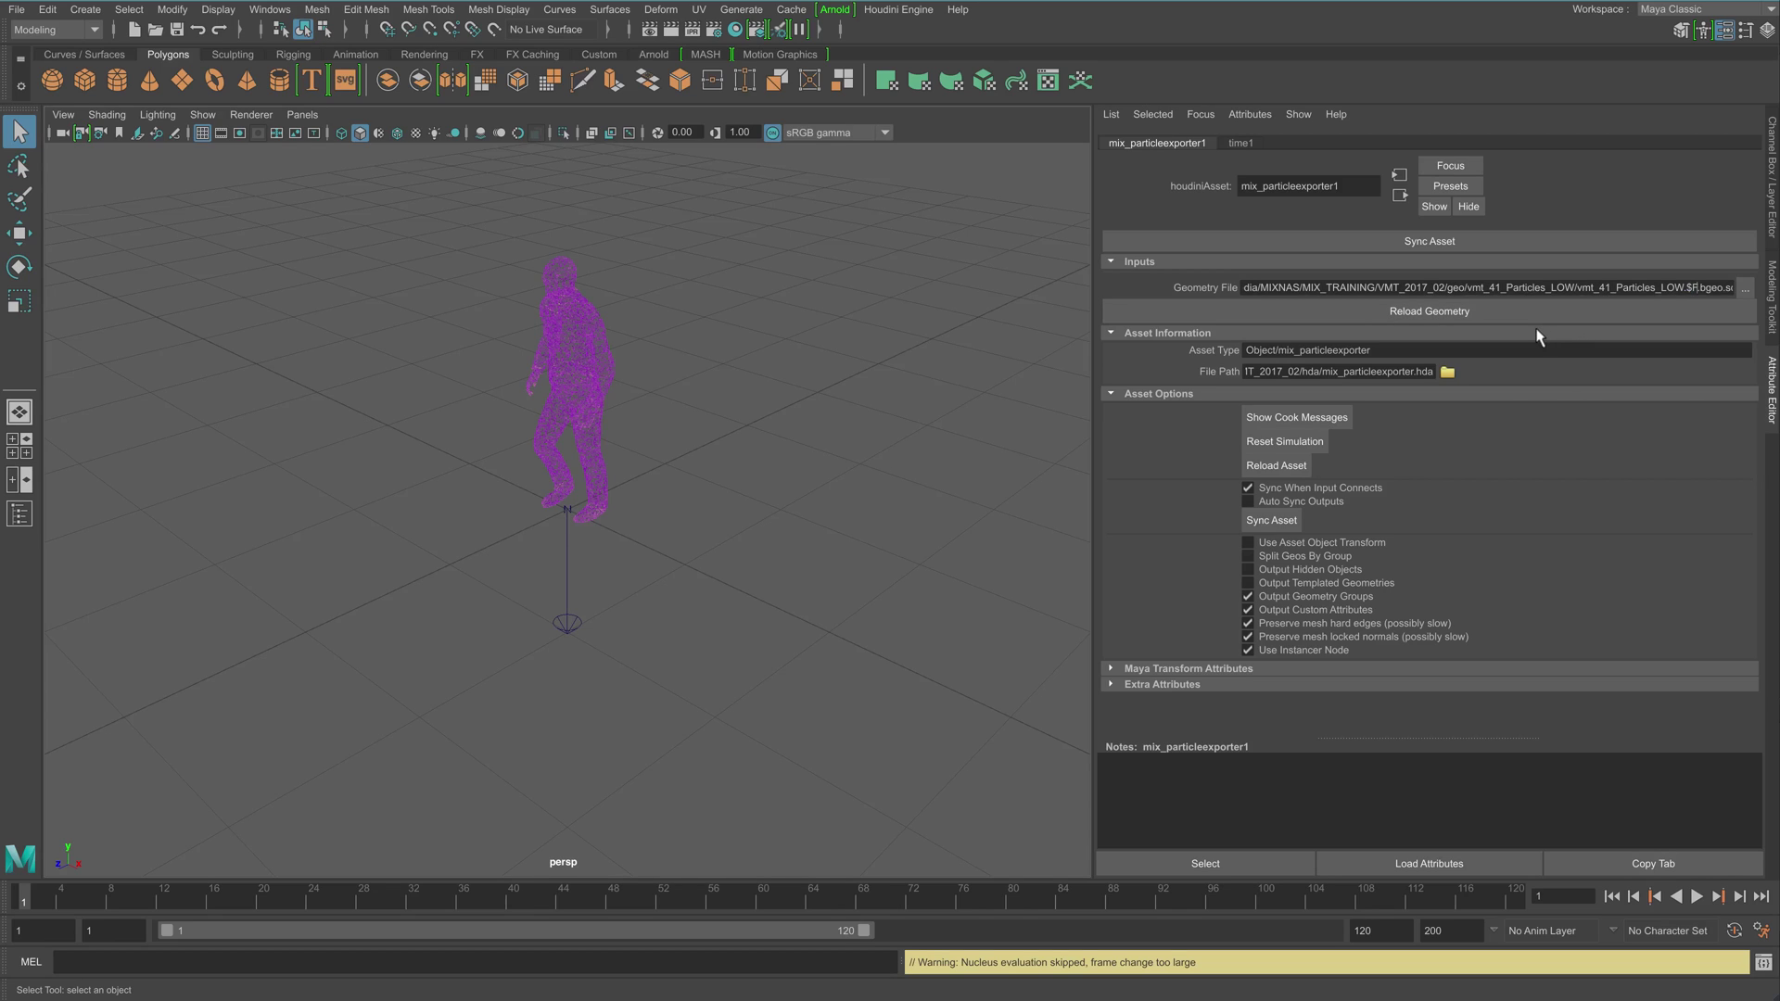
{"action": "type", "text": "F4"}
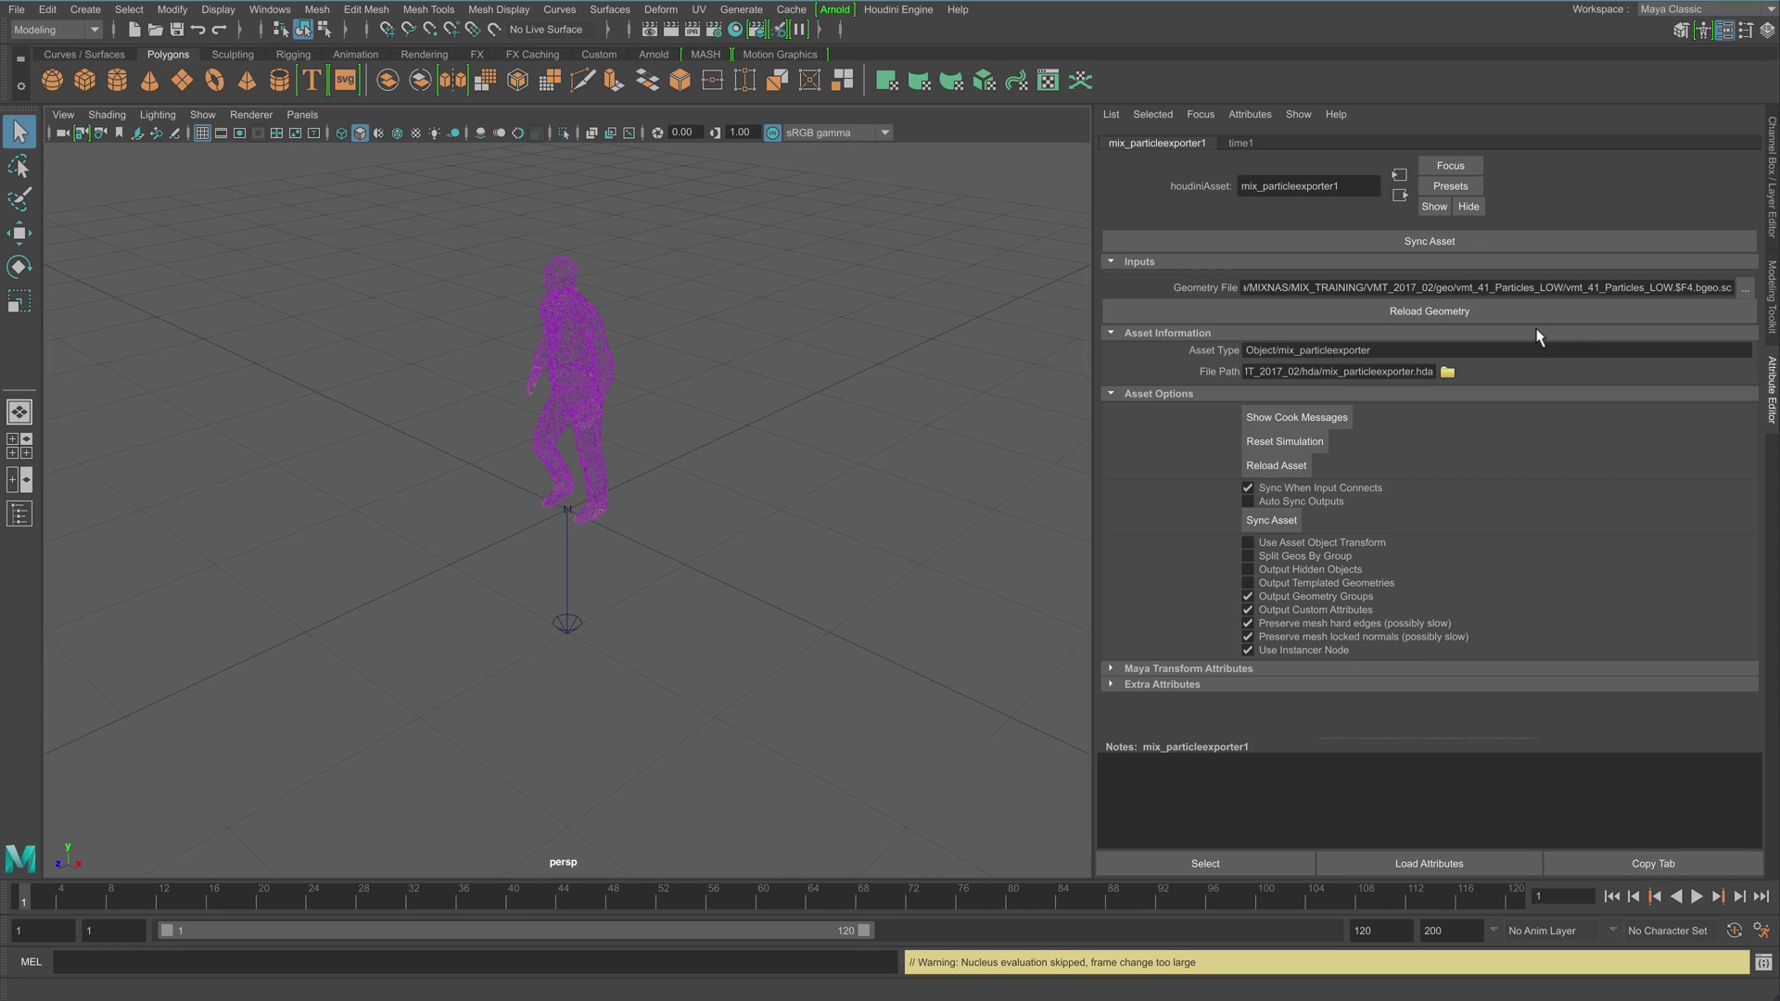
- Play the particle sequence, stop it at frame 14 and inspect the coloured particles from several angles
{"action": "key", "text": "alt+v"}
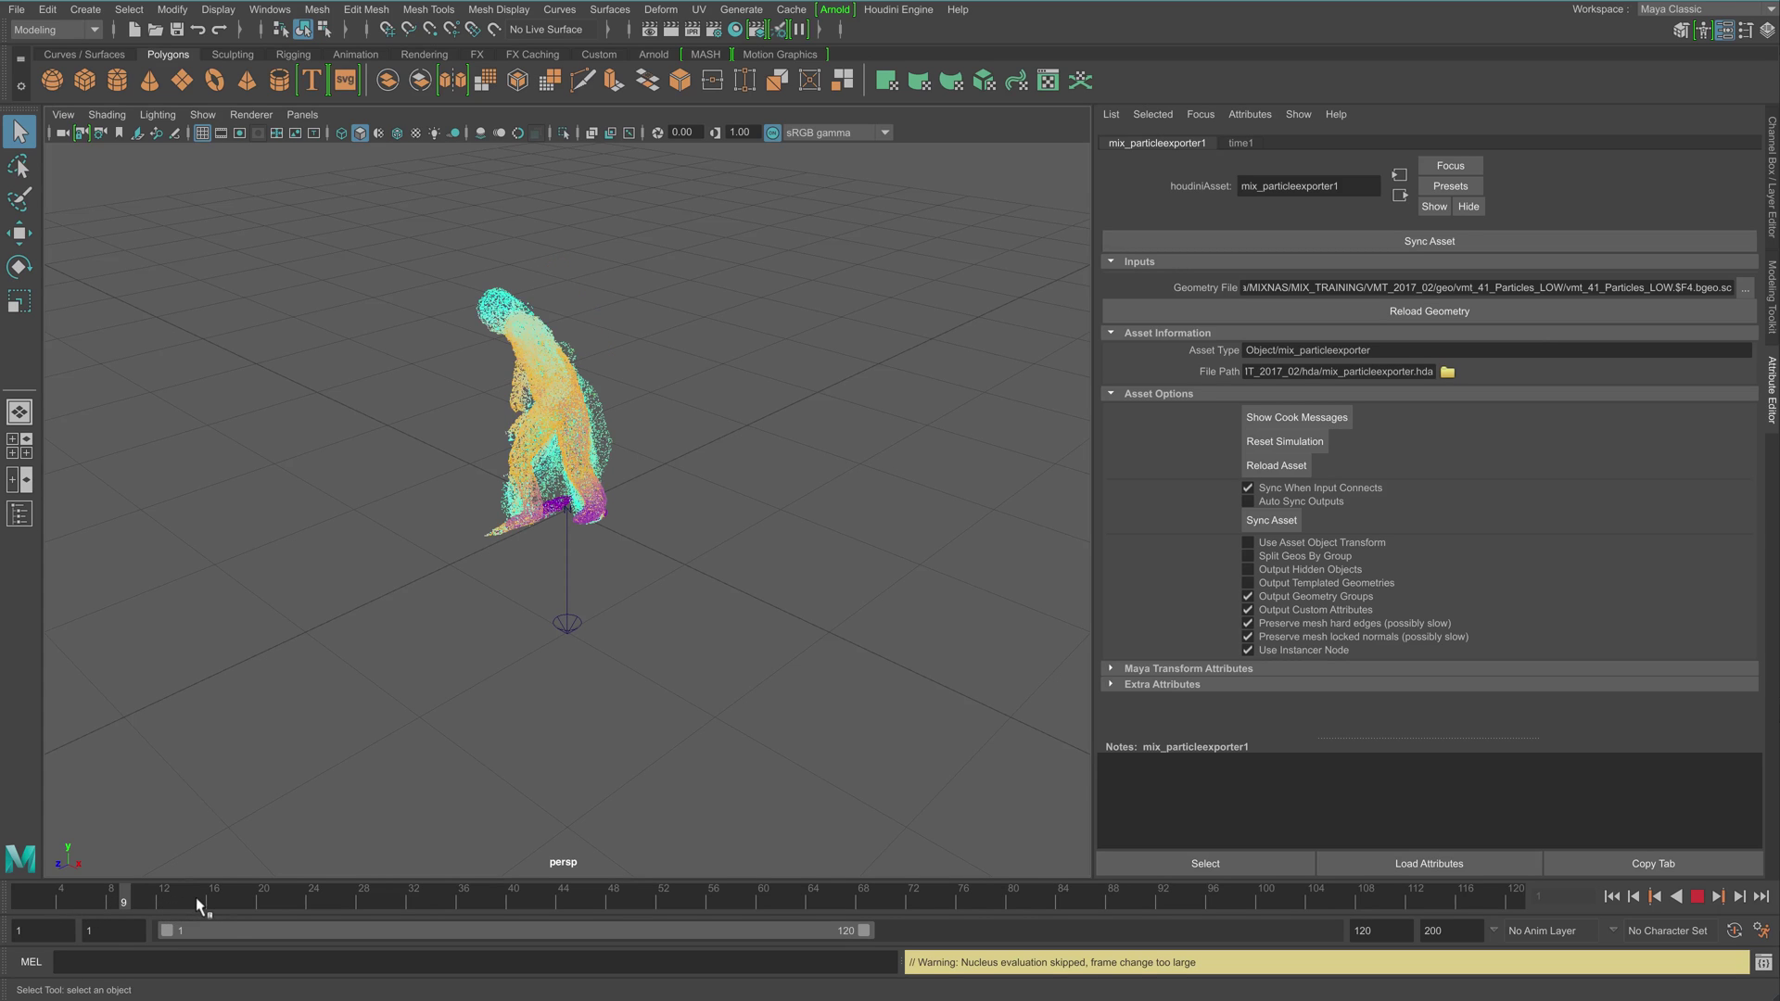
{"action": "key", "text": "alt+v"}
{"action": "middle_click_drag", "start_coordinate": [649, 473], "coordinate": [710, 539], "text": "alt"}
{"action": "right_click_drag", "start_coordinate": [710, 538], "coordinate": [735, 511], "text": "alt"}
{"action": "middle_click_drag", "start_coordinate": [701, 517], "coordinate": [723, 492], "text": "alt"}
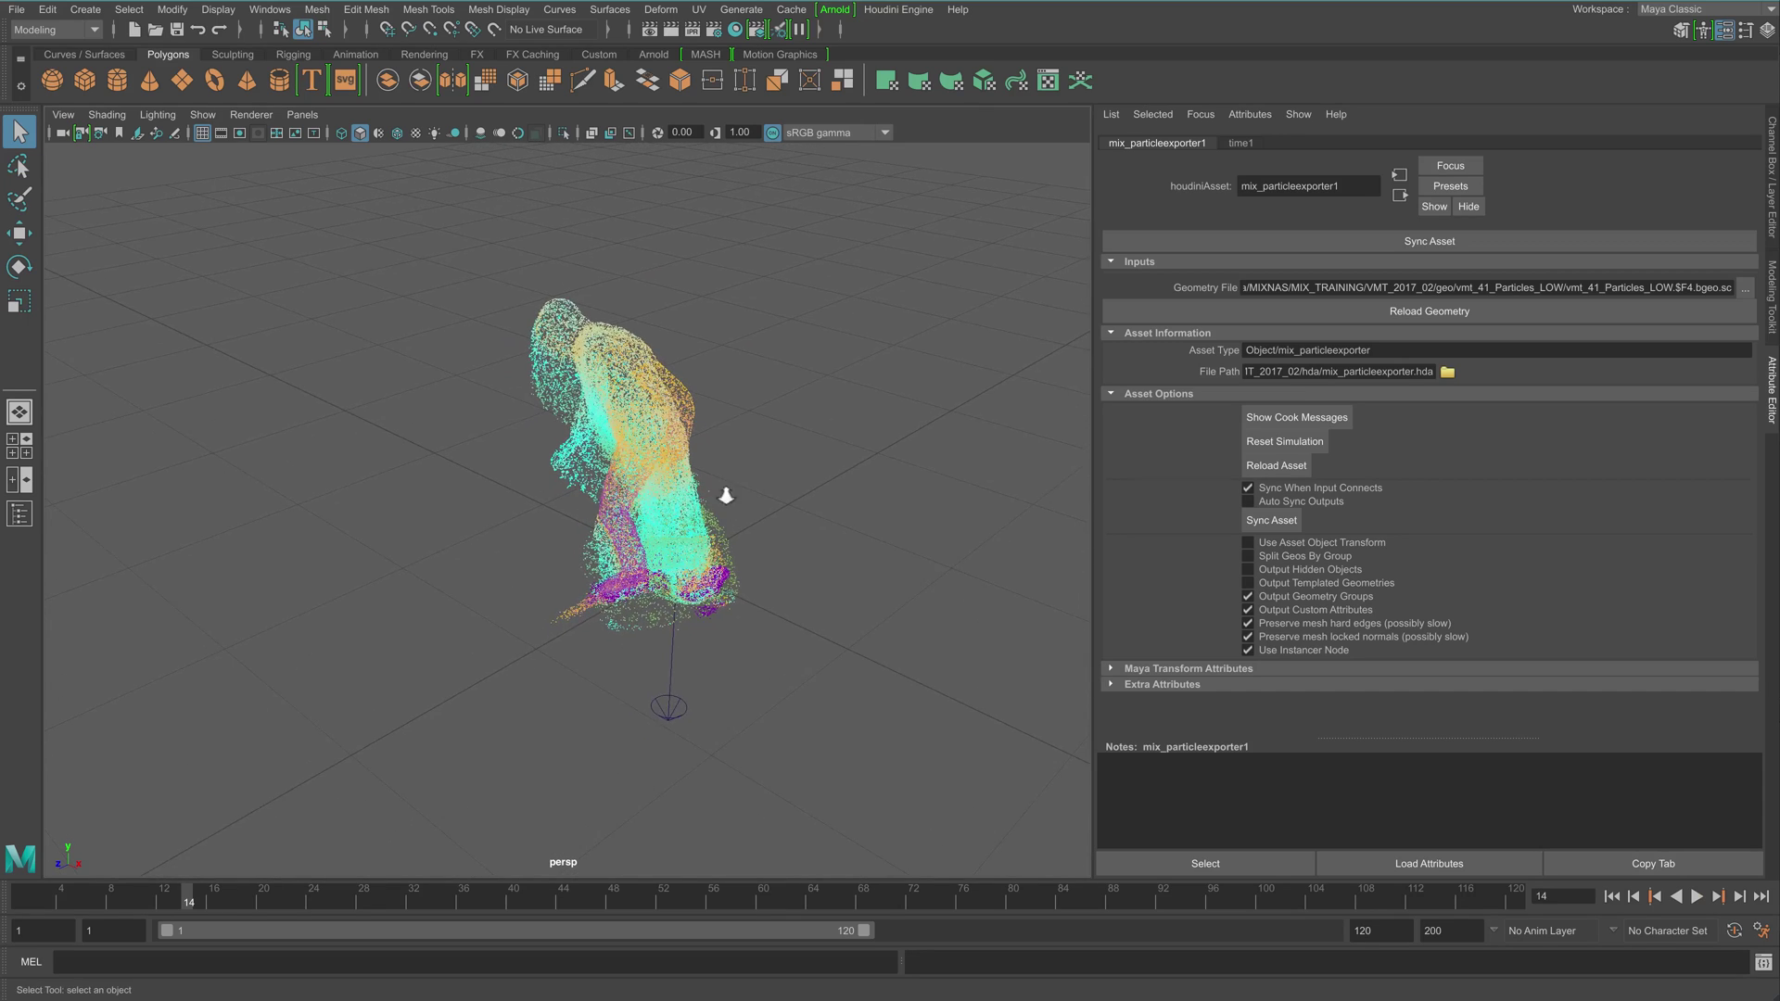
{"action": "right_click_drag", "start_coordinate": [723, 493], "coordinate": [771, 493], "text": "alt"}
{"action": "middle_click_drag", "start_coordinate": [770, 493], "coordinate": [746, 526], "text": "alt"}
{"action": "right_click_drag", "start_coordinate": [746, 526], "coordinate": [775, 497], "text": "alt"}
{"action": "left_click_drag", "start_coordinate": [775, 498], "coordinate": [718, 482], "text": "alt"}
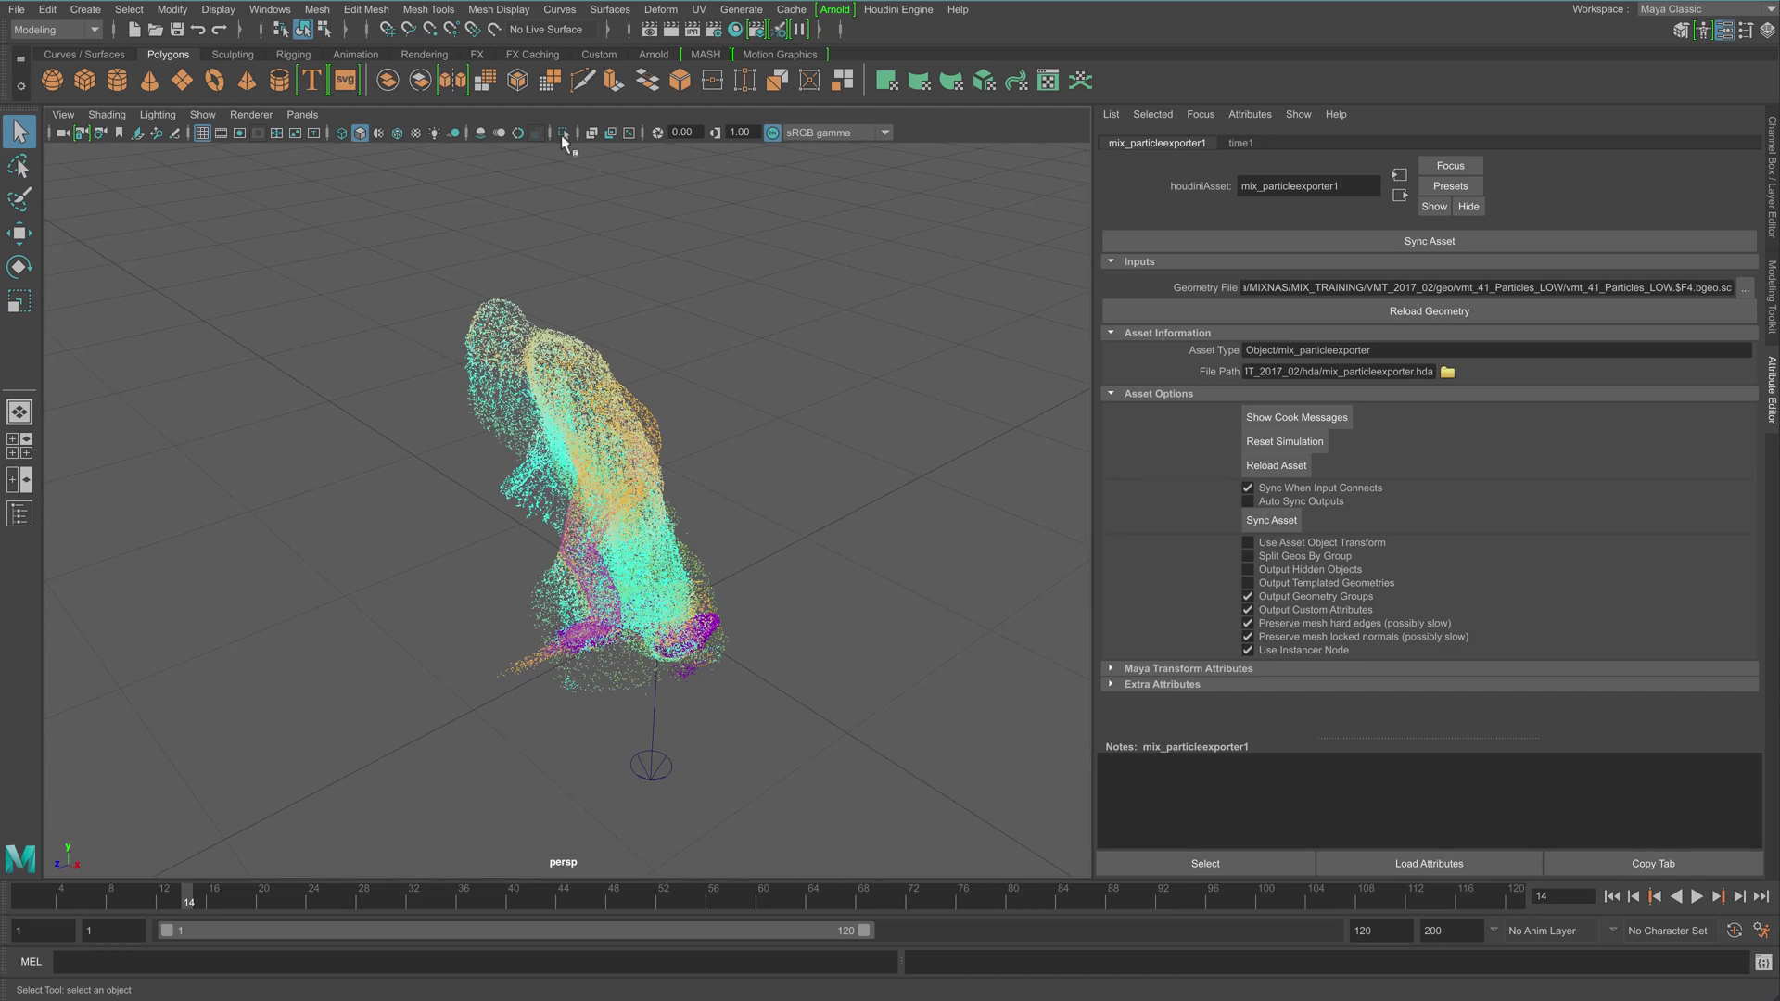
- Add an Arnold skydome light to the scene and render the particles at frame 14 with Arnold
{"action": "left_click", "coordinate": [671, 31]}
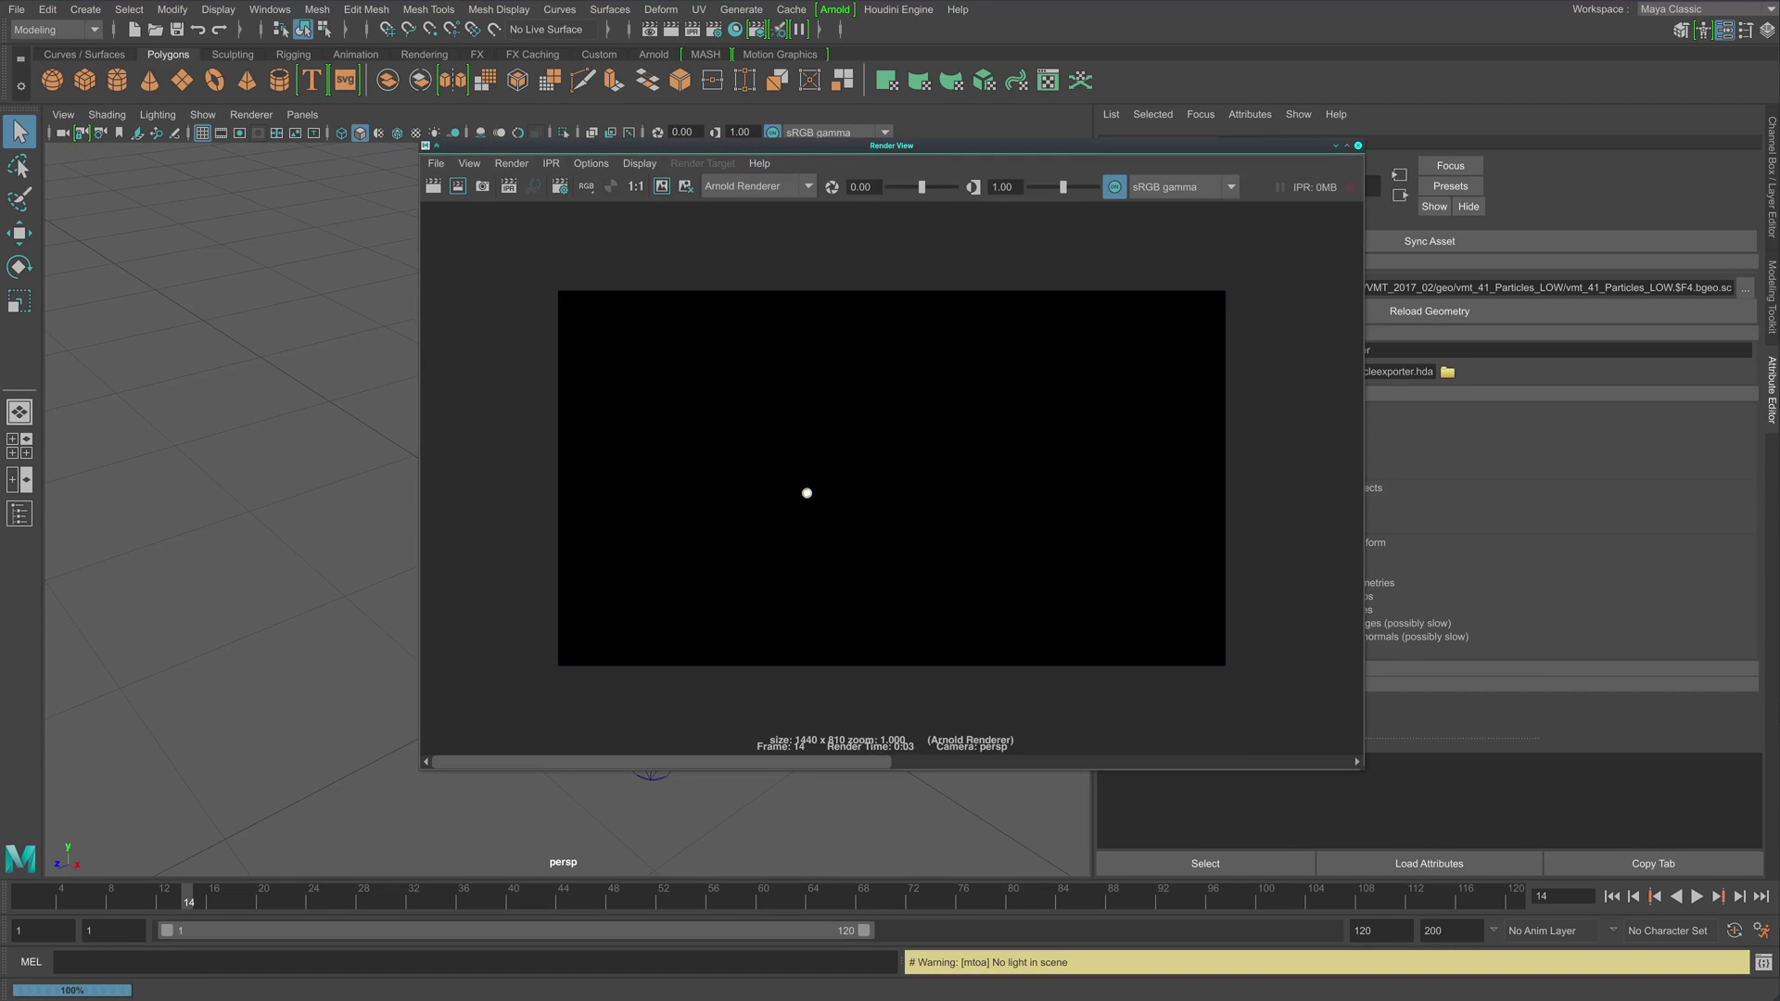
{"action": "left_click", "coordinate": [838, 11]}
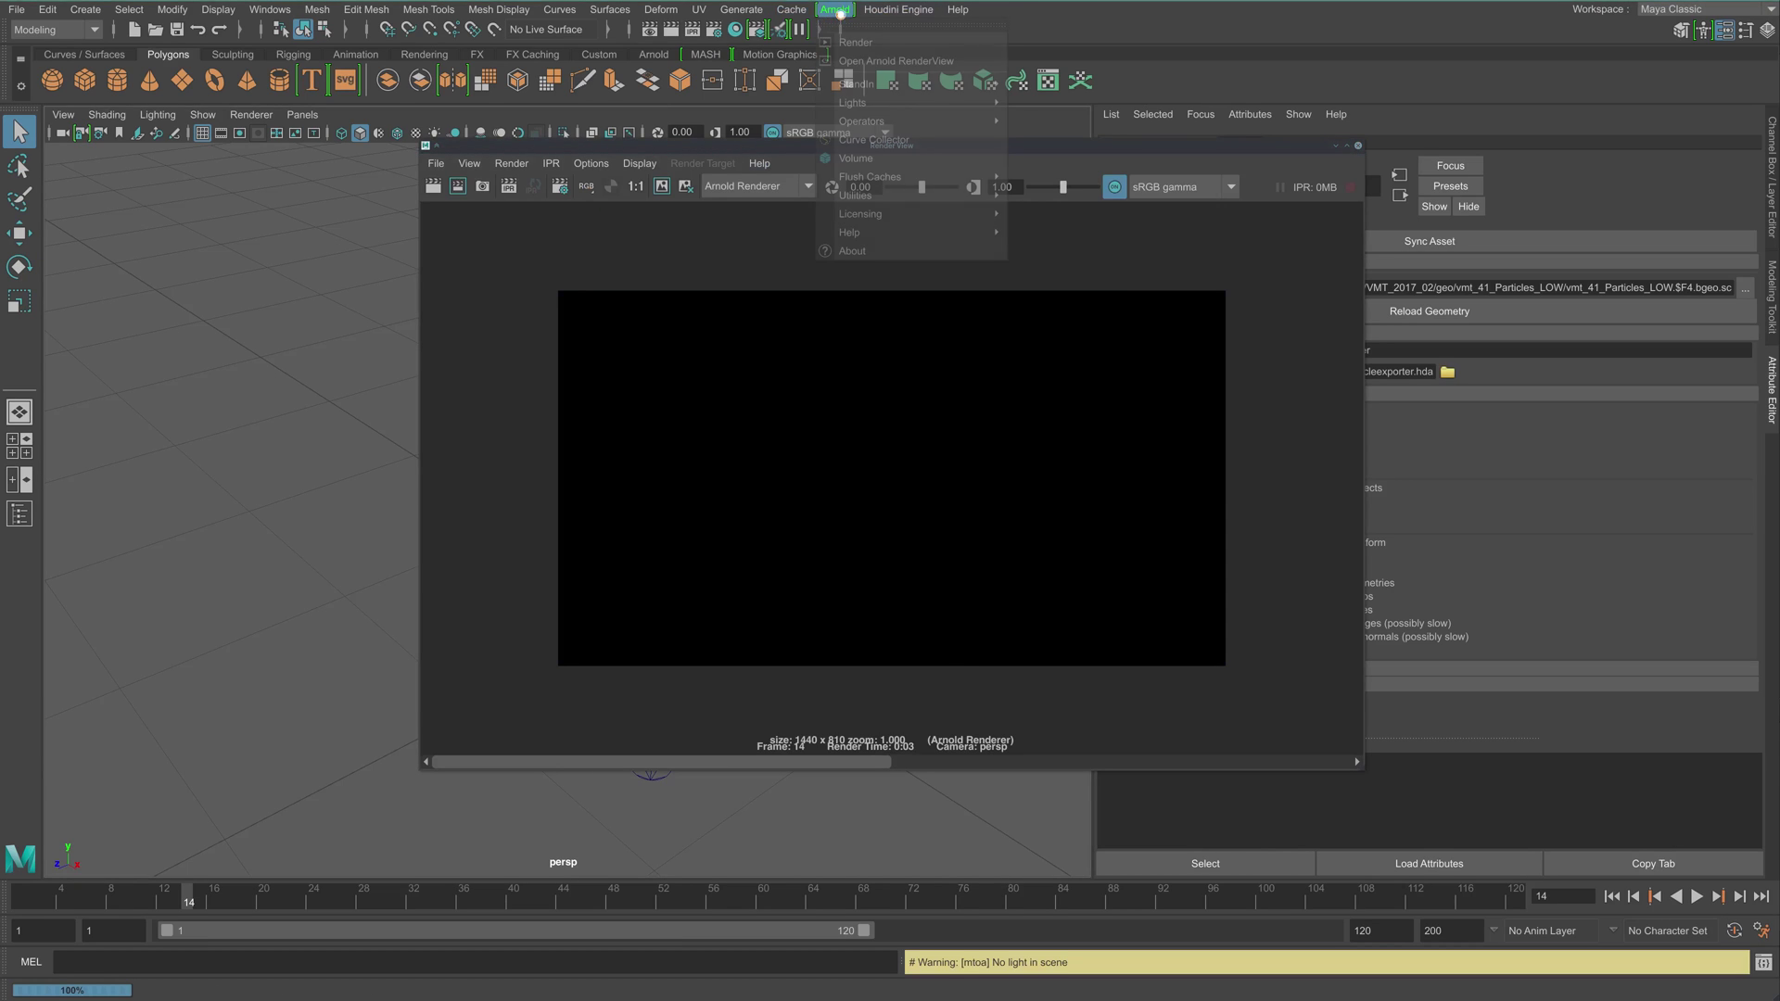
{"action": "mouse_move", "coordinate": [955, 104]}
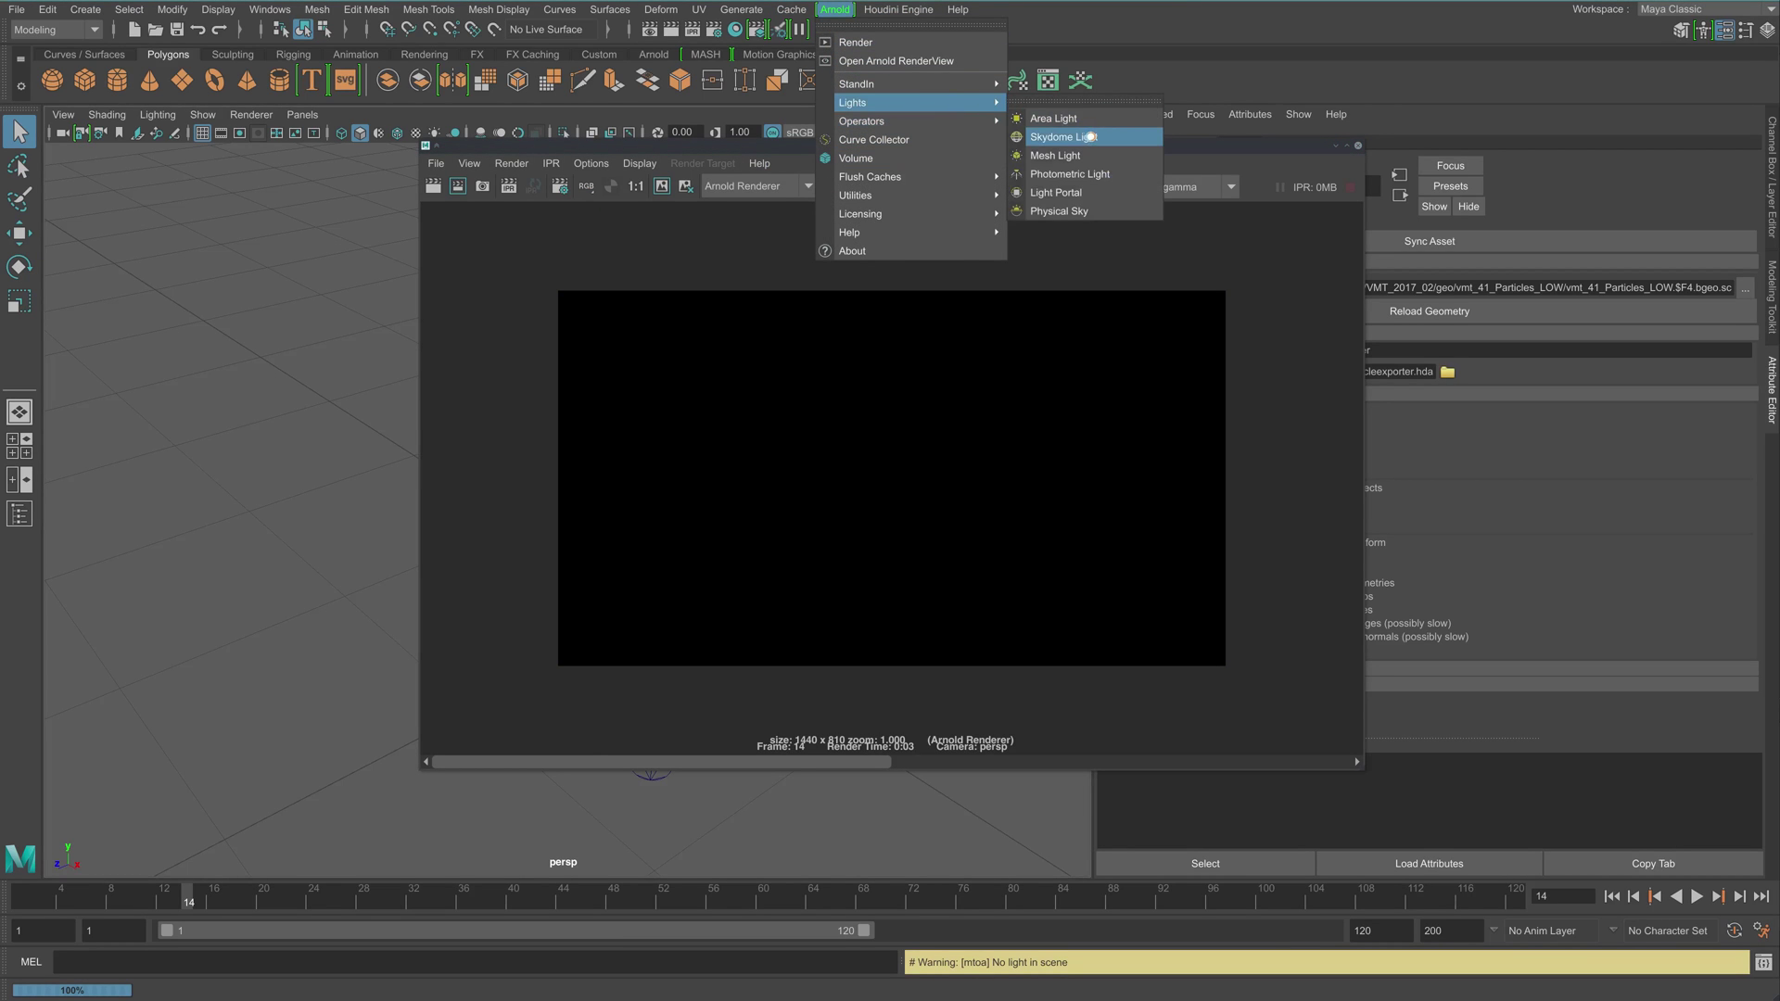
{"action": "left_click", "coordinate": [1090, 138]}
{"action": "left_click", "coordinate": [457, 186]}
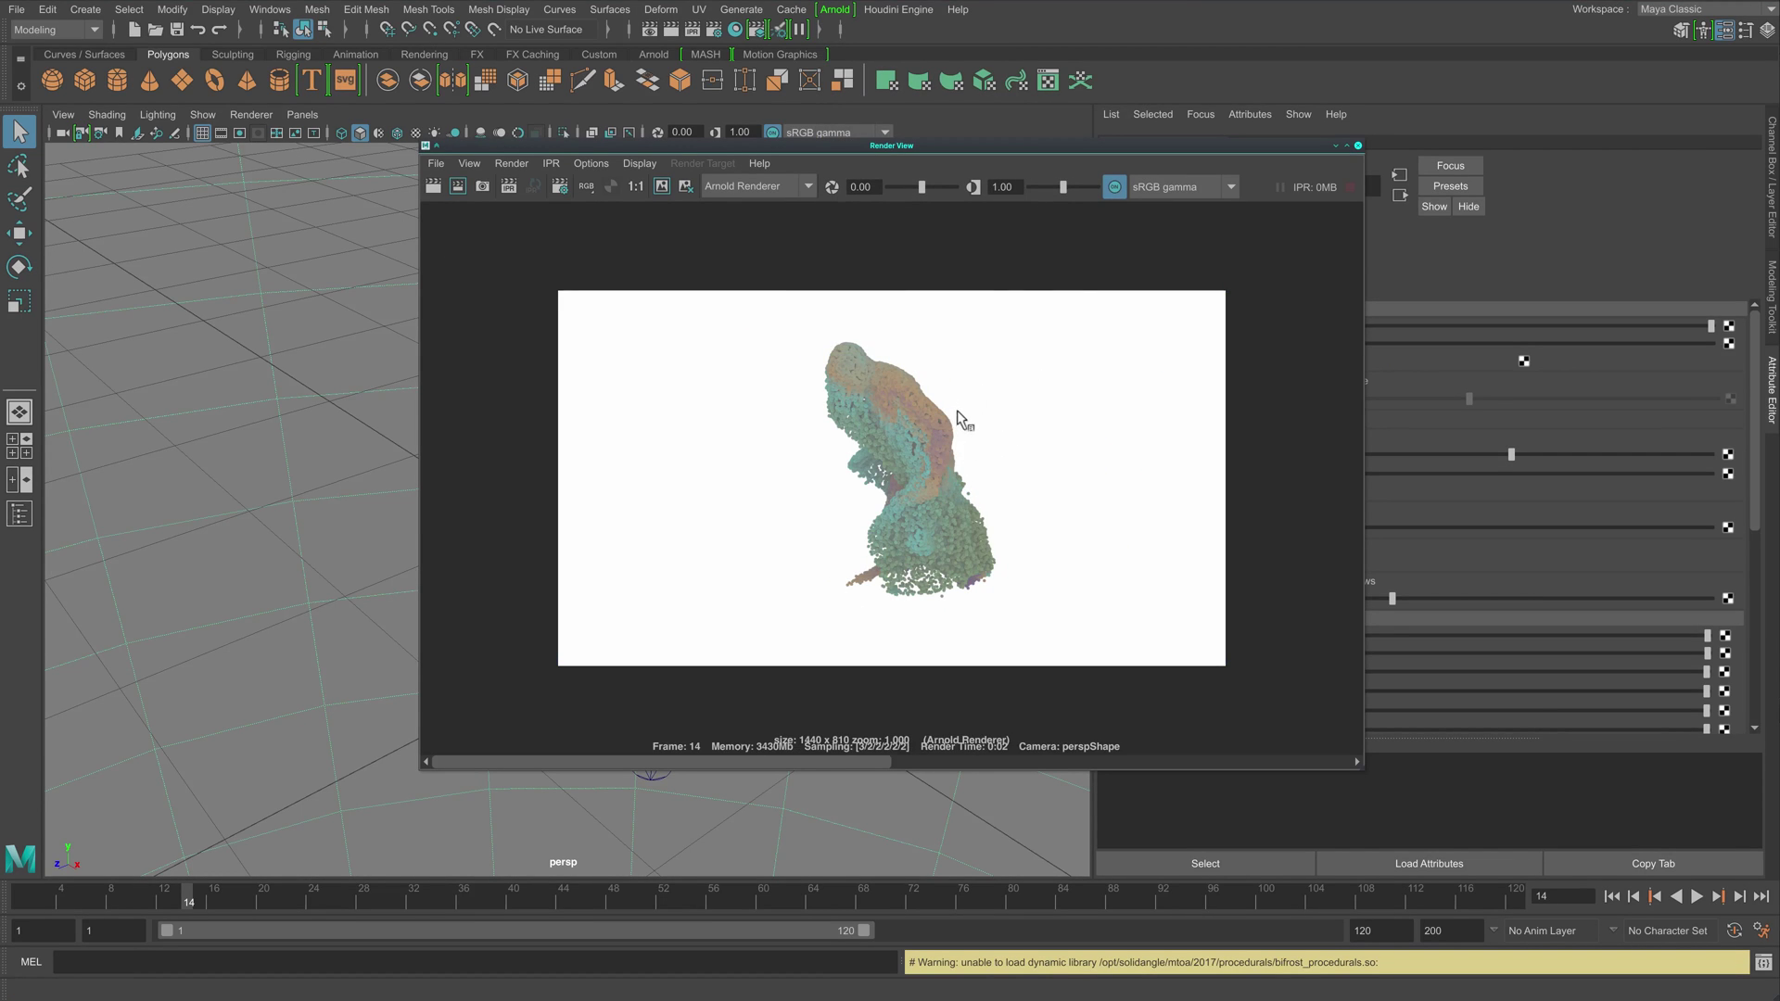
- Change the Render View's colour transform to Raw, examine the rendered particles and close the Render View
{"action": "left_click", "coordinate": [1231, 189]}
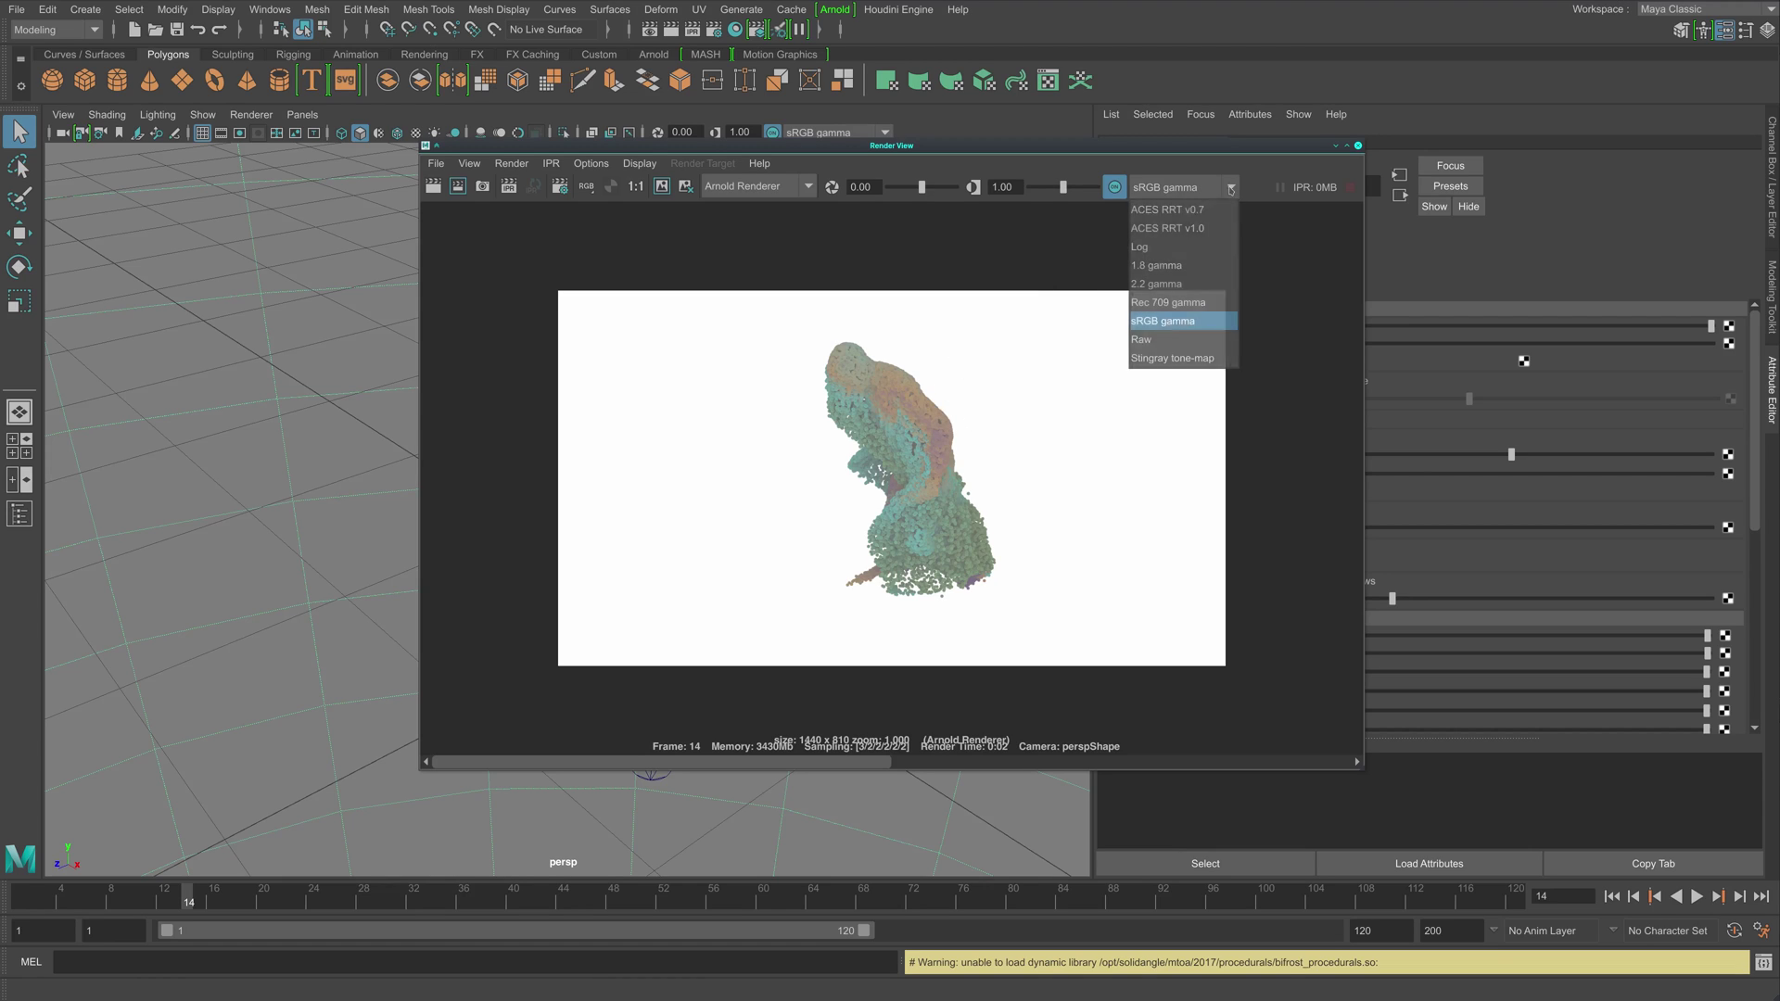
{"action": "left_click", "coordinate": [1159, 339]}
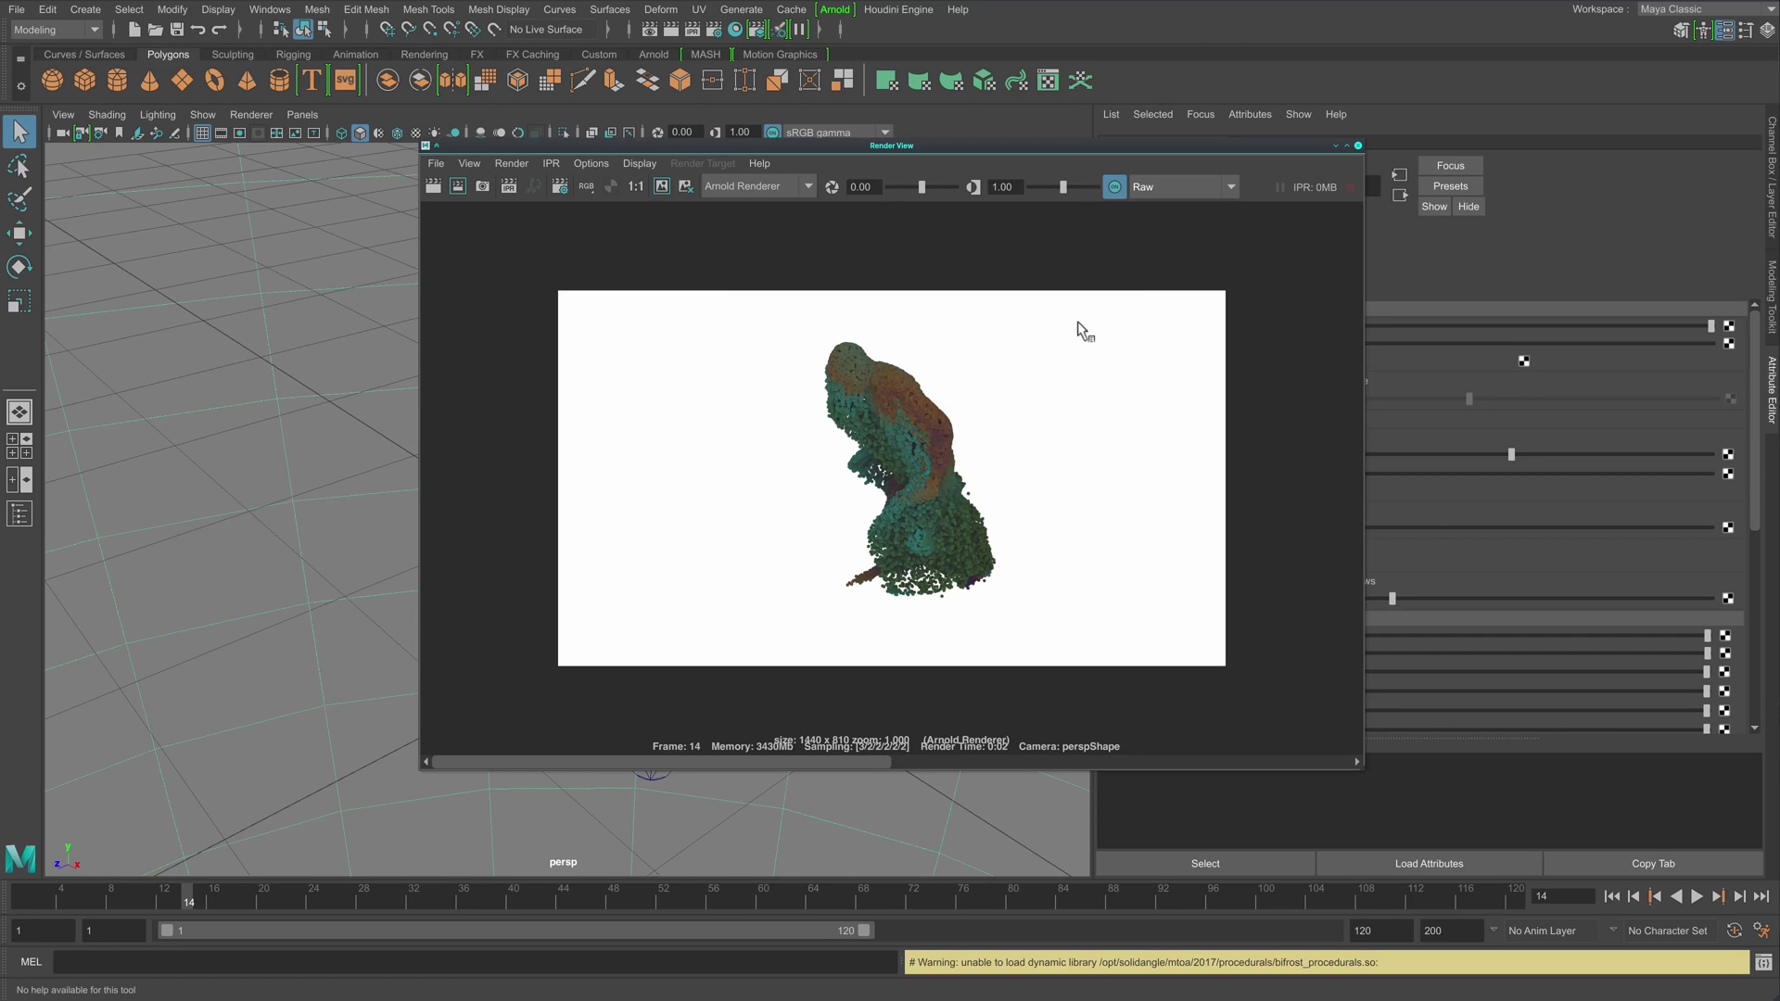
{"action": "left_click_drag", "start_coordinate": [1179, 175], "coordinate": [1023, 214]}
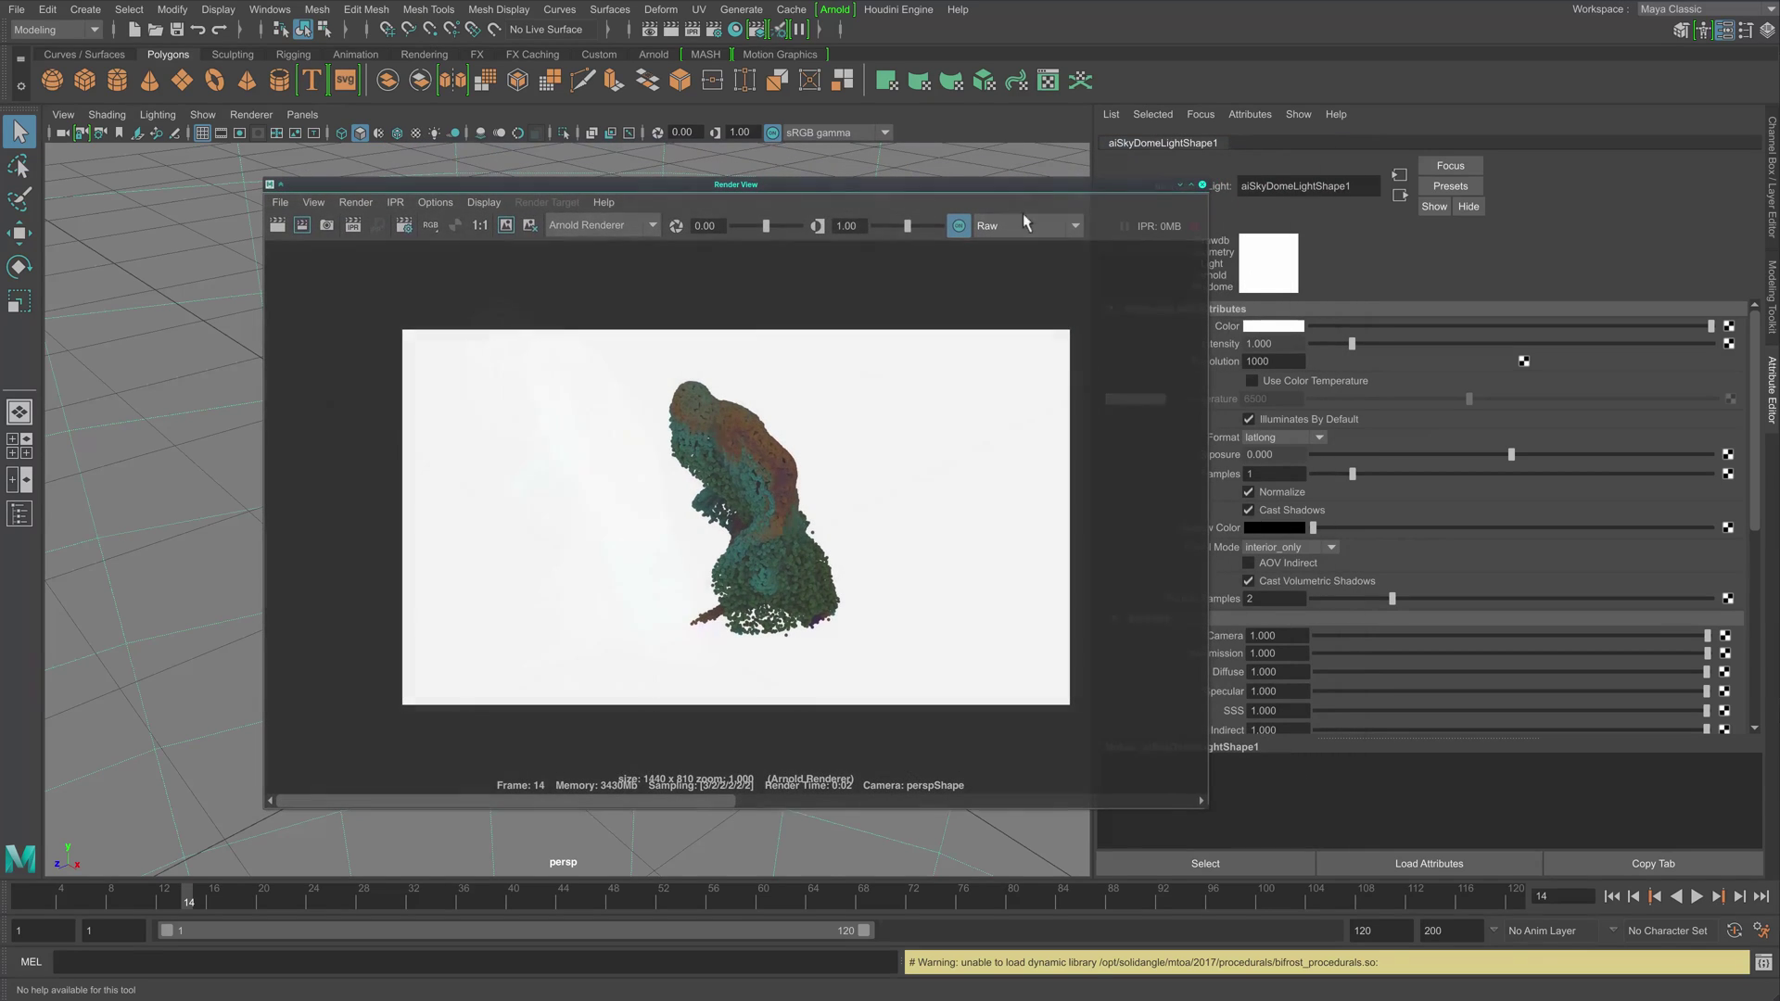
{"action": "left_click", "coordinate": [1203, 186]}
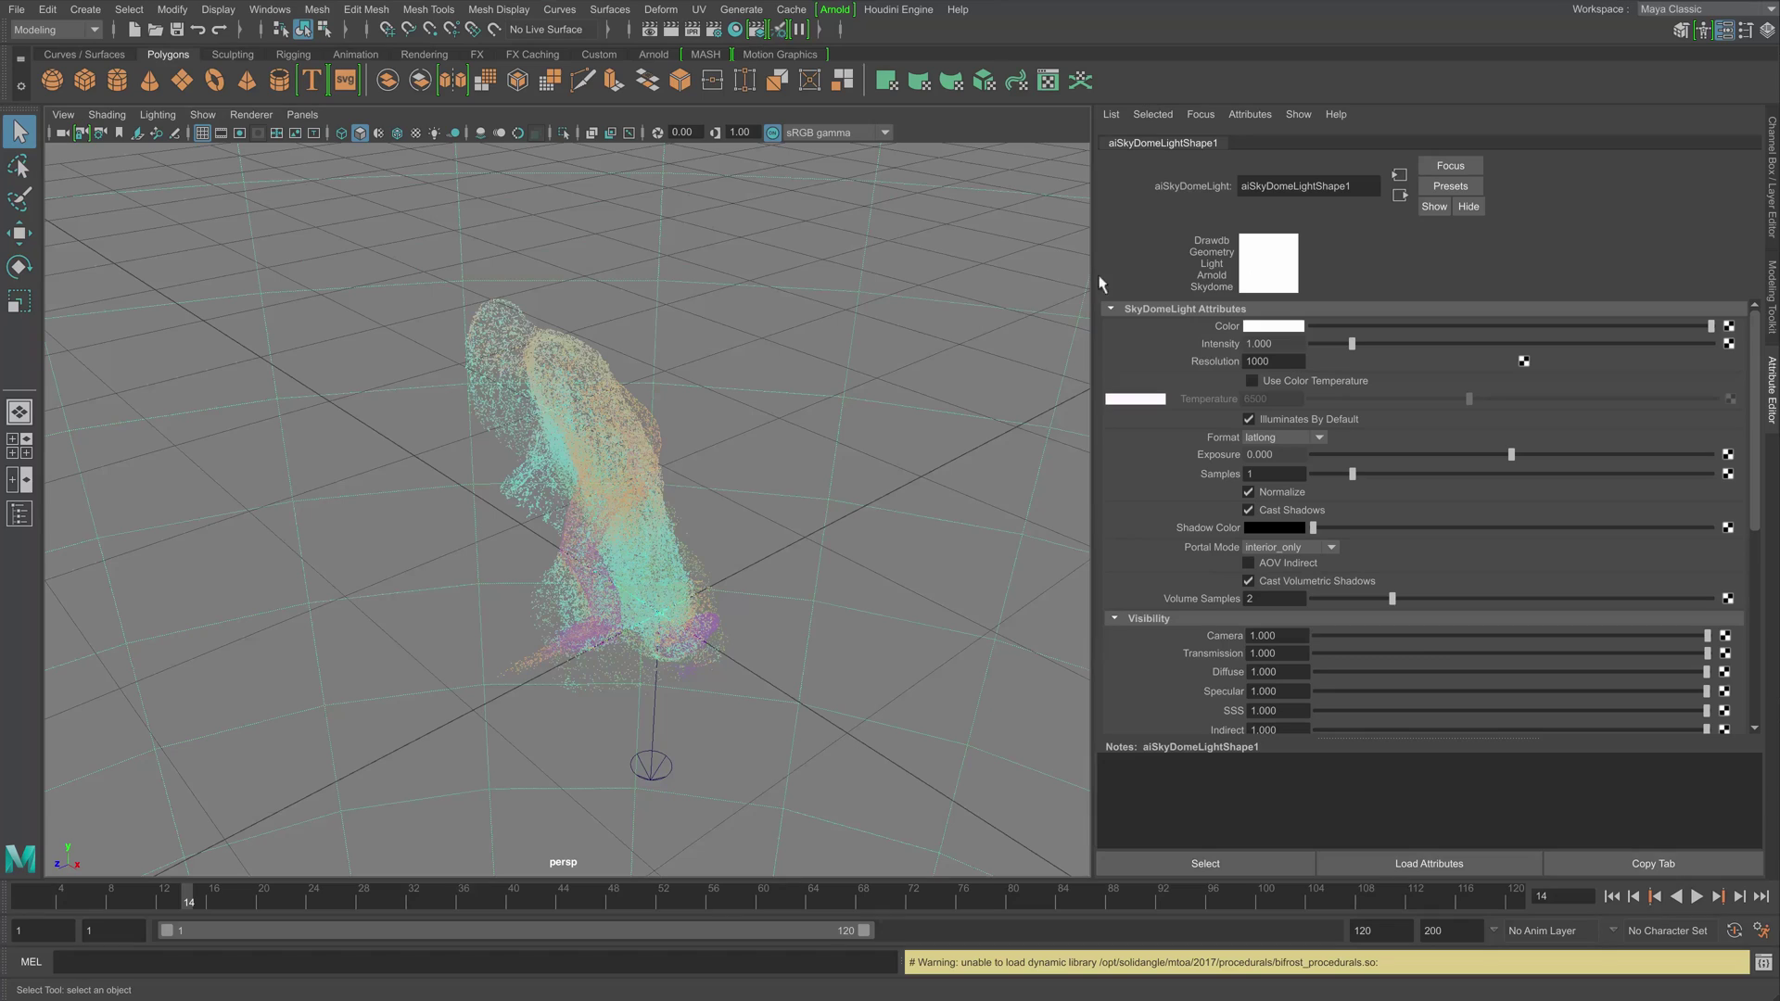
- Select the particle object and review the attributes of file1_0, file1_0Shape and particleSamplerInfo1
{"action": "left_click", "coordinate": [595, 466]}
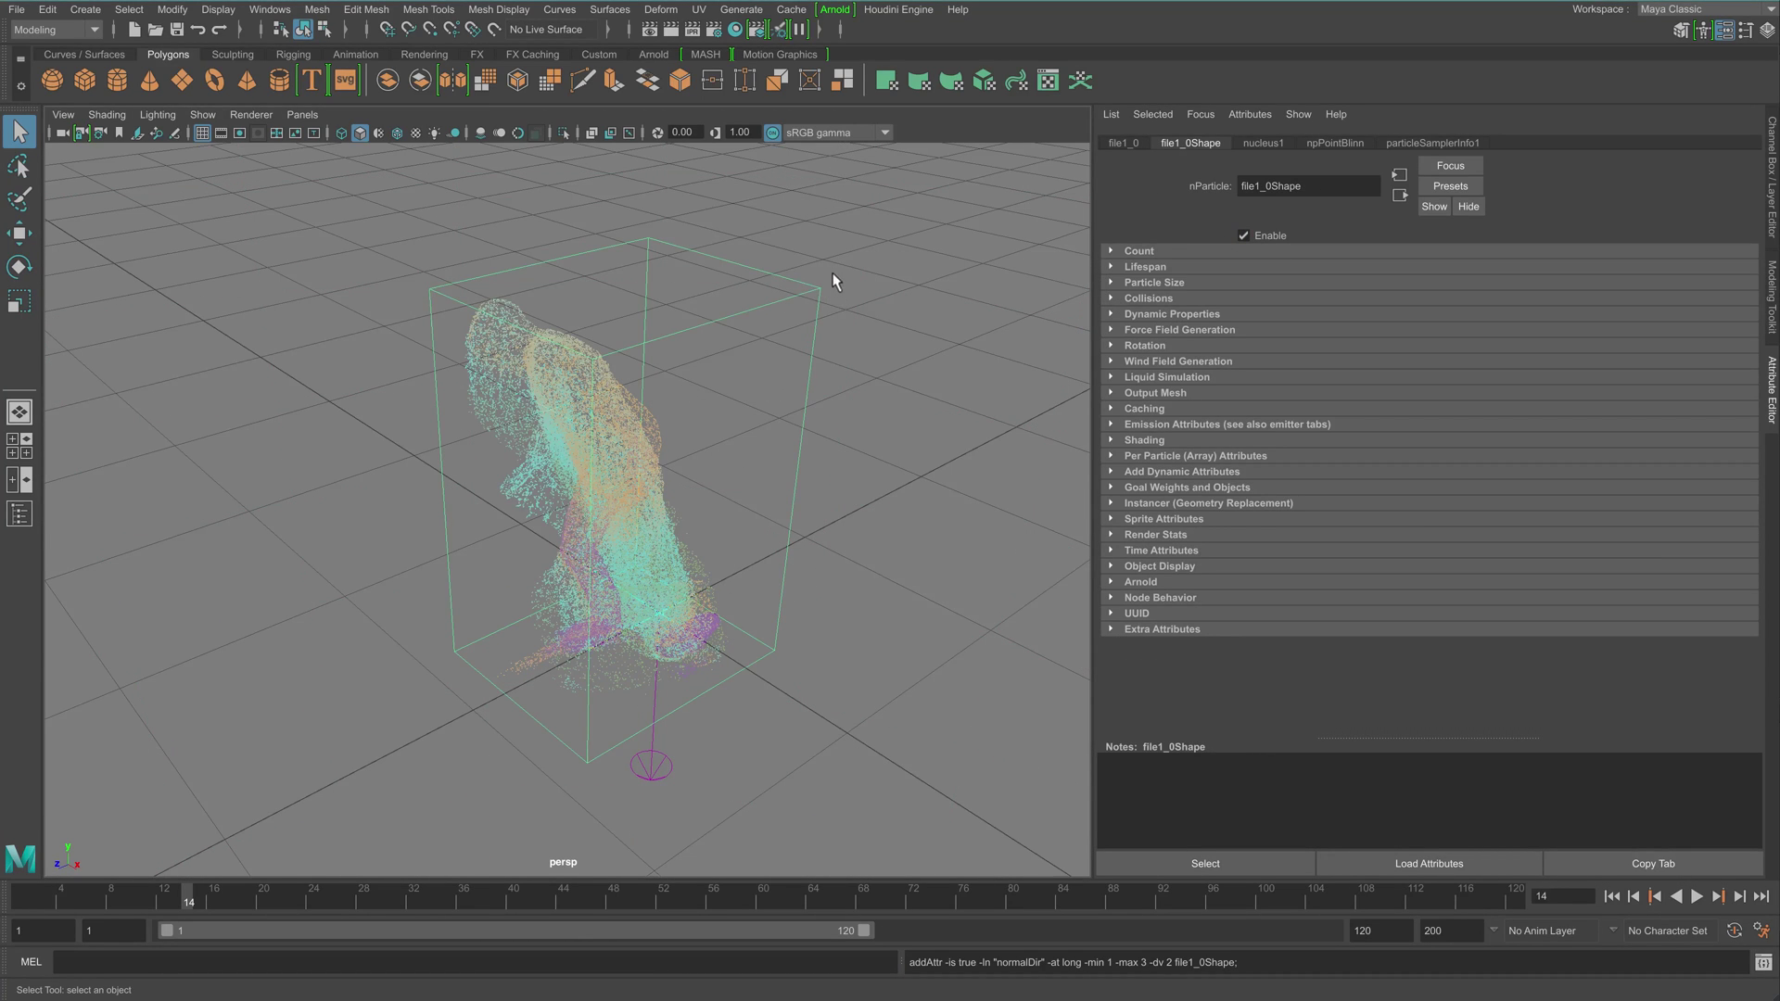
{"action": "left_click", "coordinate": [907, 9]}
{"action": "left_click", "coordinate": [720, 424]}
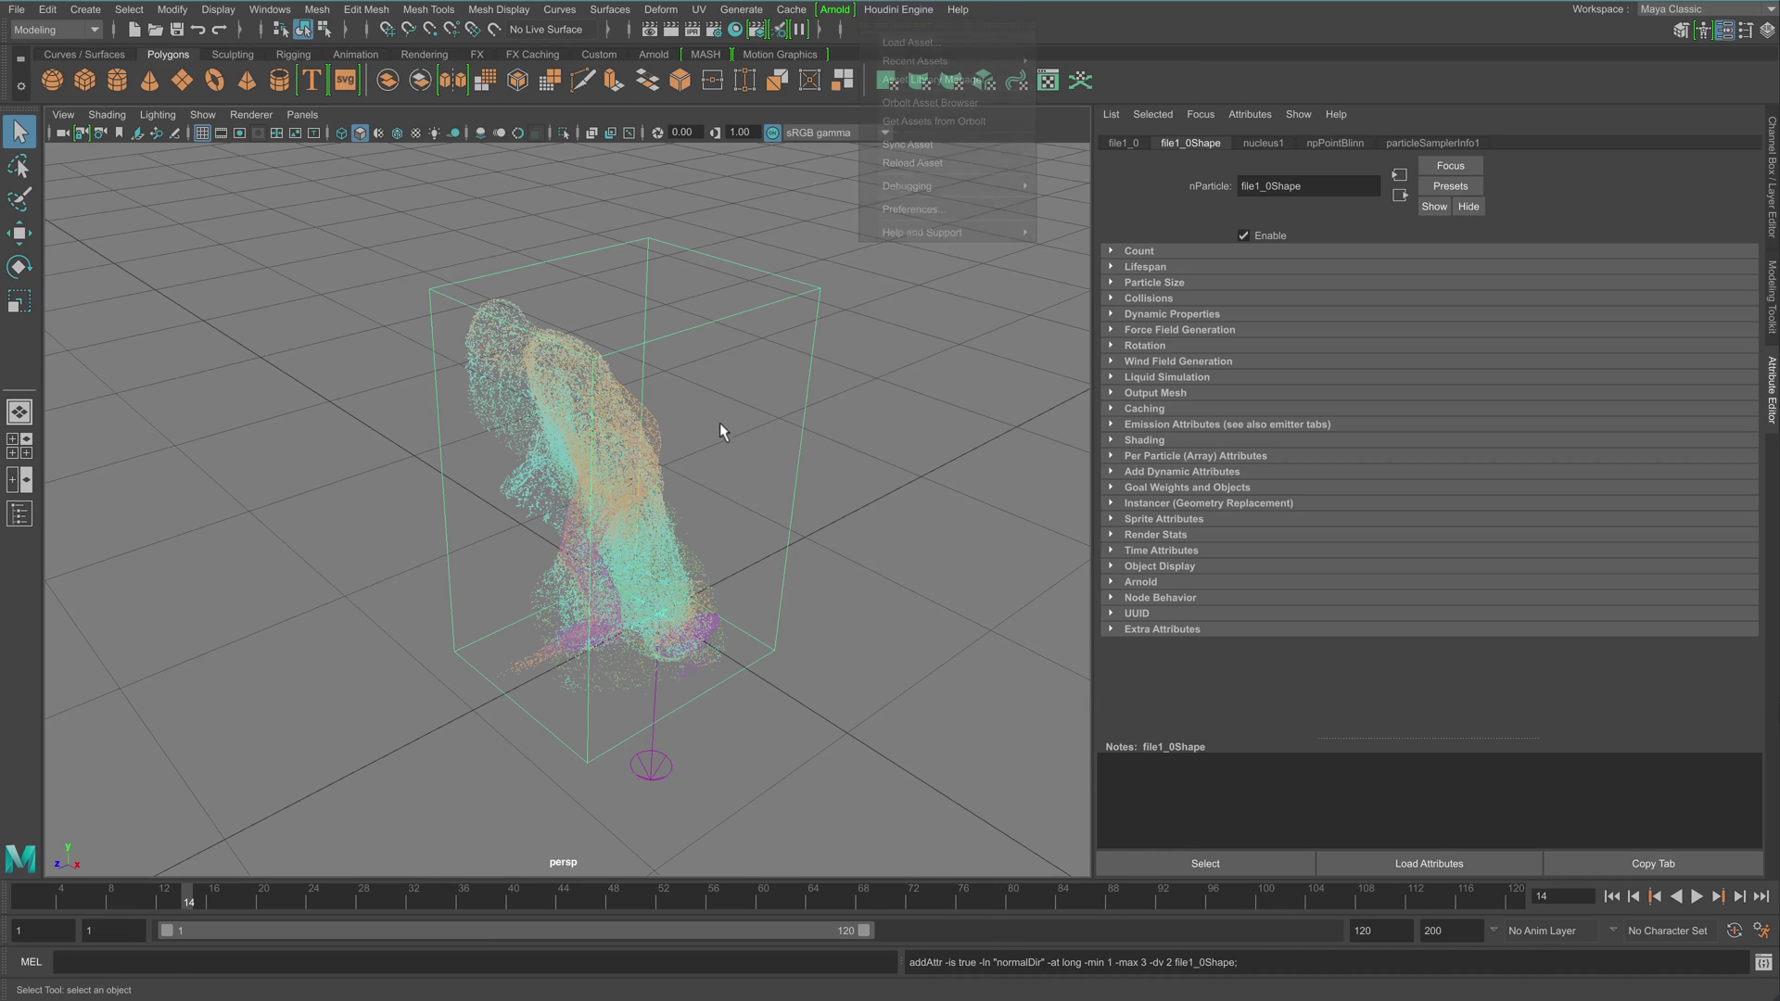
{"action": "left_click", "coordinate": [1138, 141]}
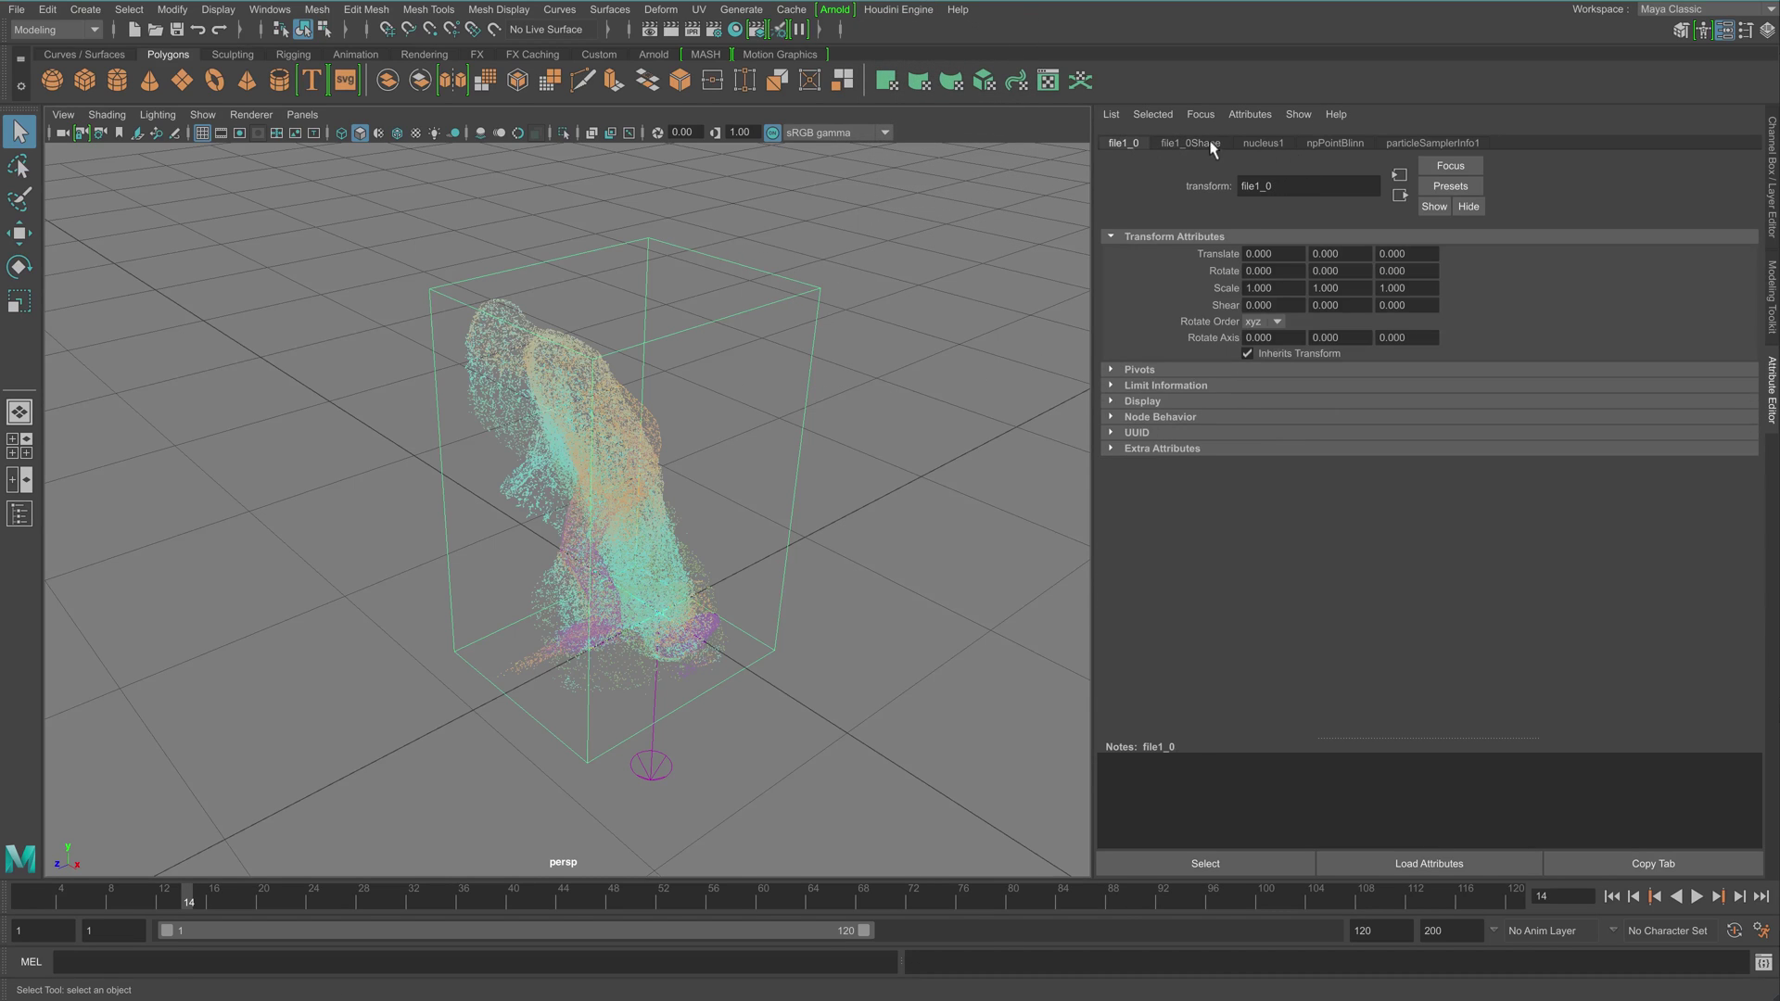
{"action": "left_click", "coordinate": [1190, 143]}
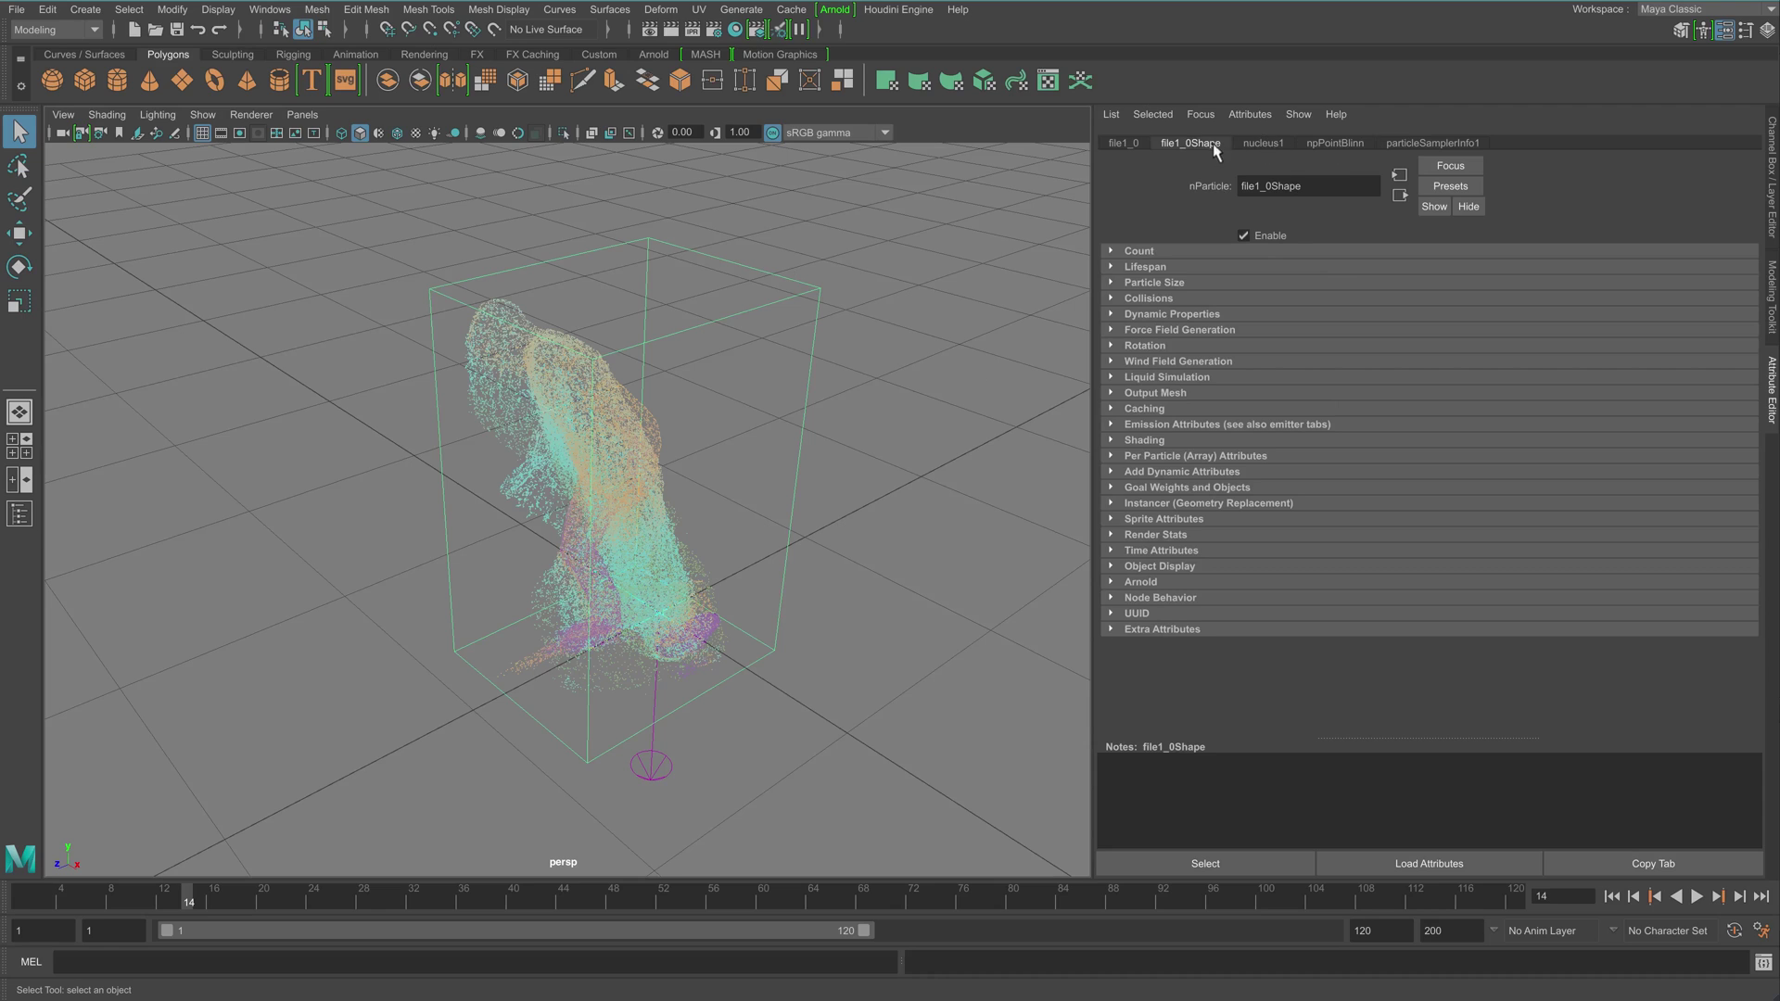
{"action": "left_click", "coordinate": [1419, 146]}
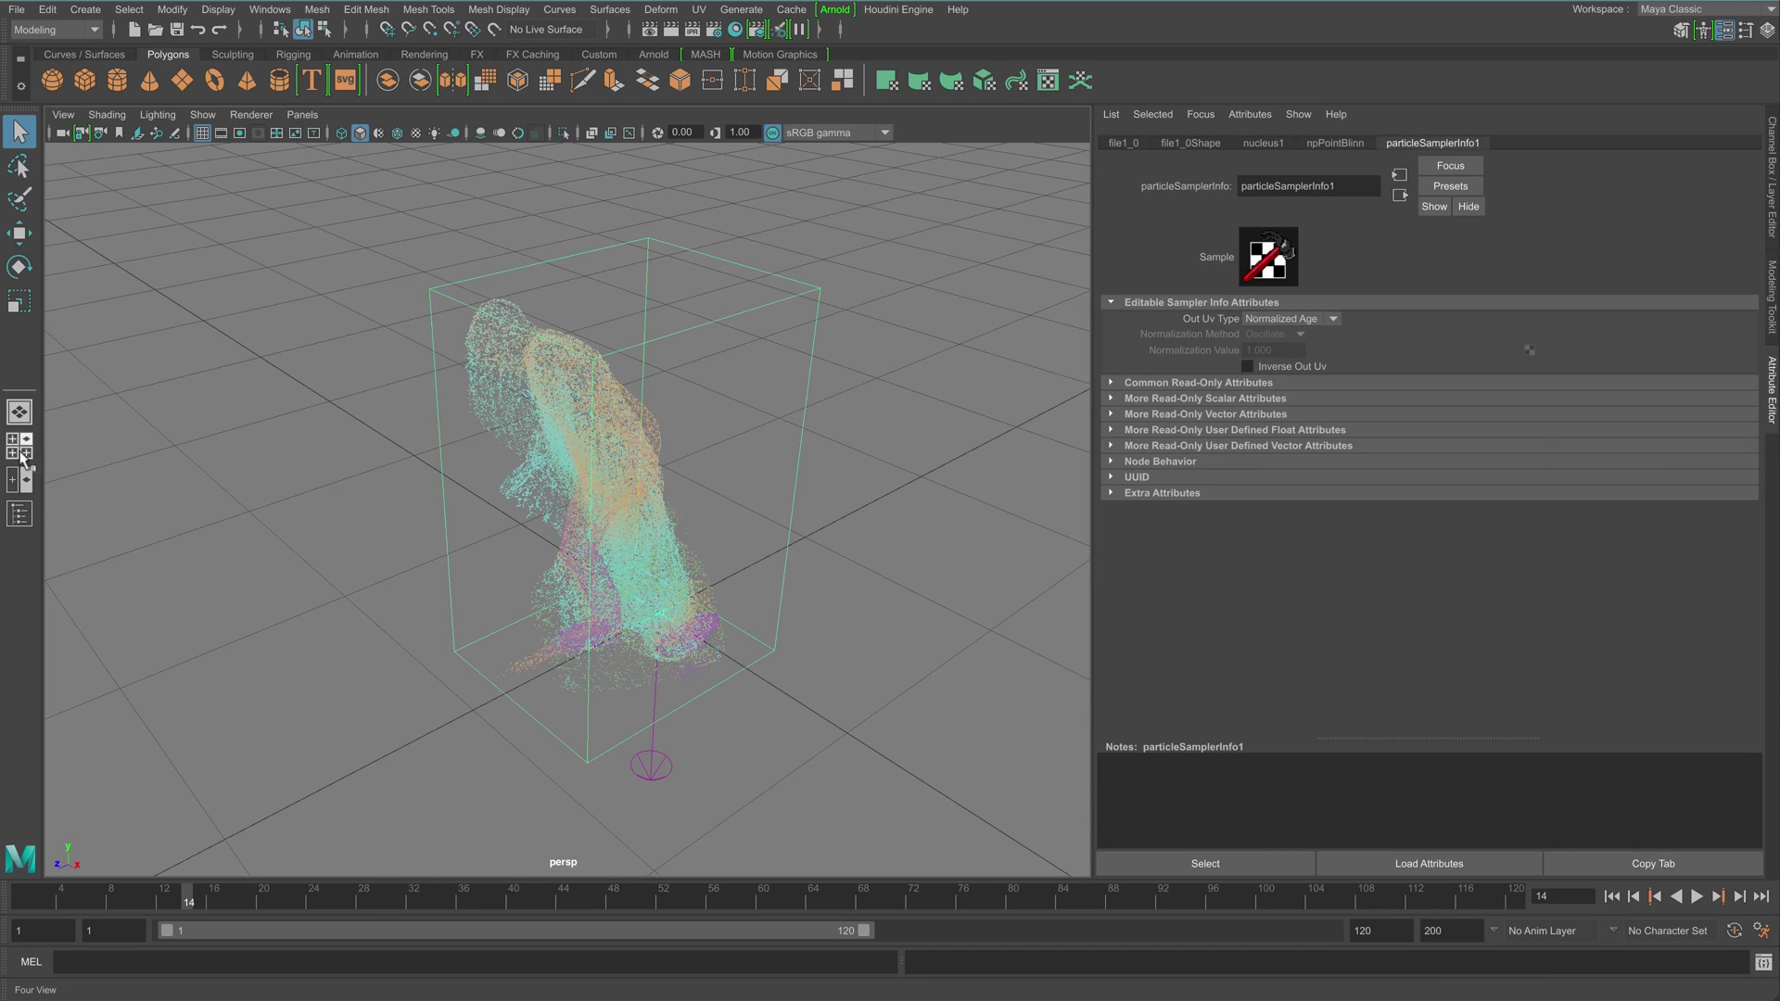